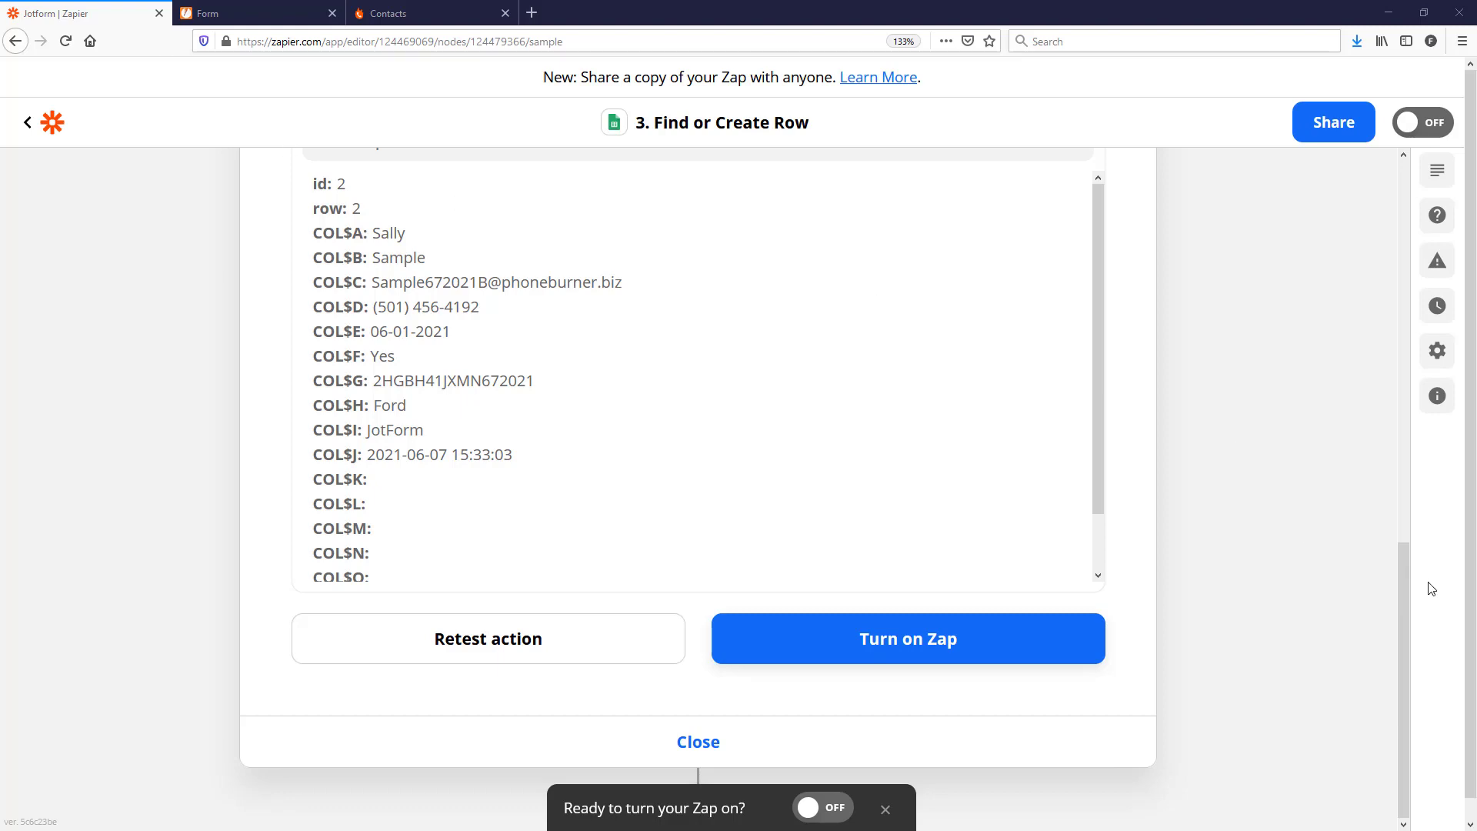
- Add a PhoneBurner action to the Zap after the Google Sheets Find or Create Row step
drag(1405, 591, 1412, 189)
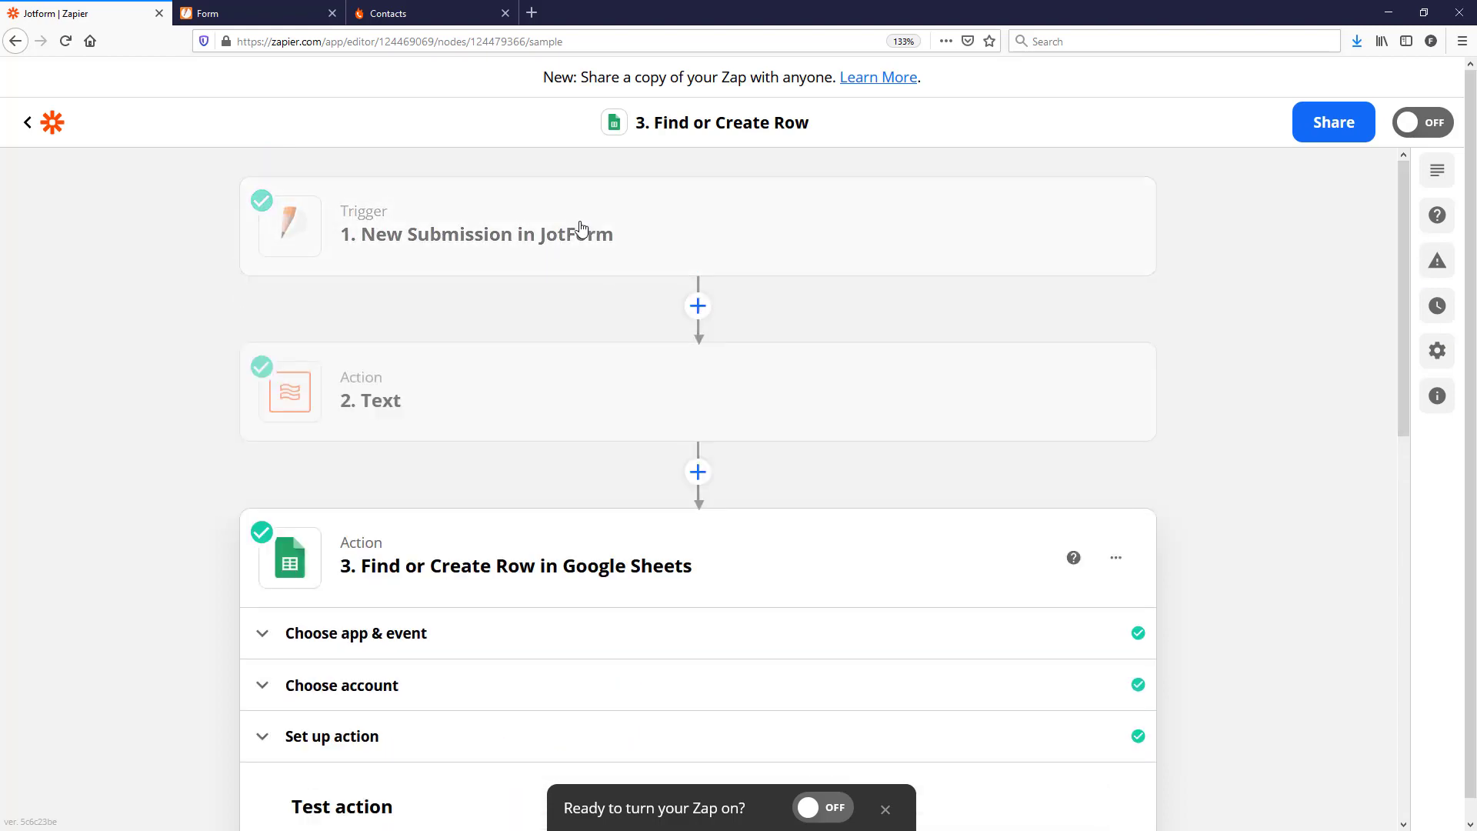
scroll(540, 298, down, 2)
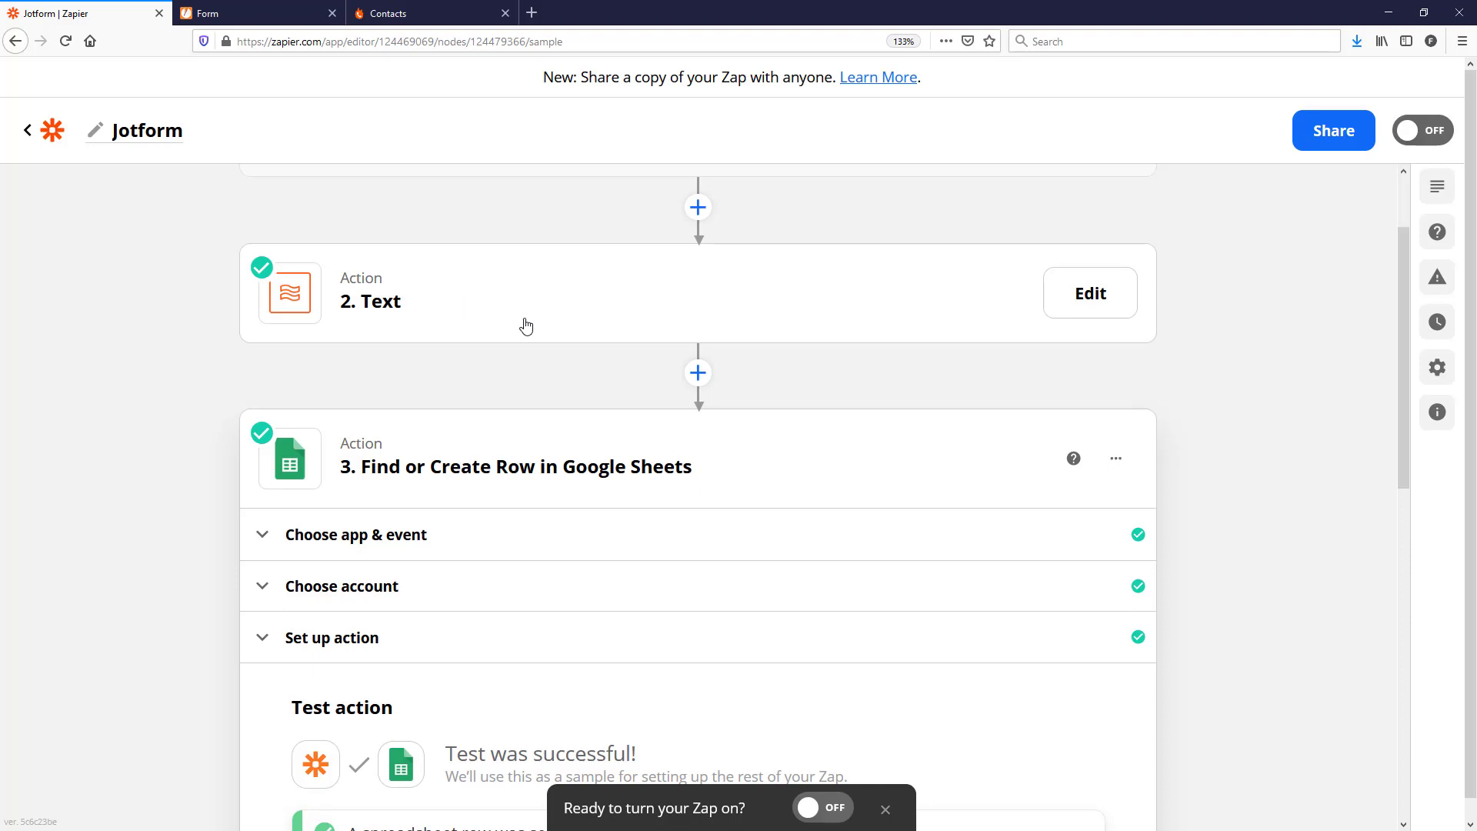
scroll(515, 330, down, 3)
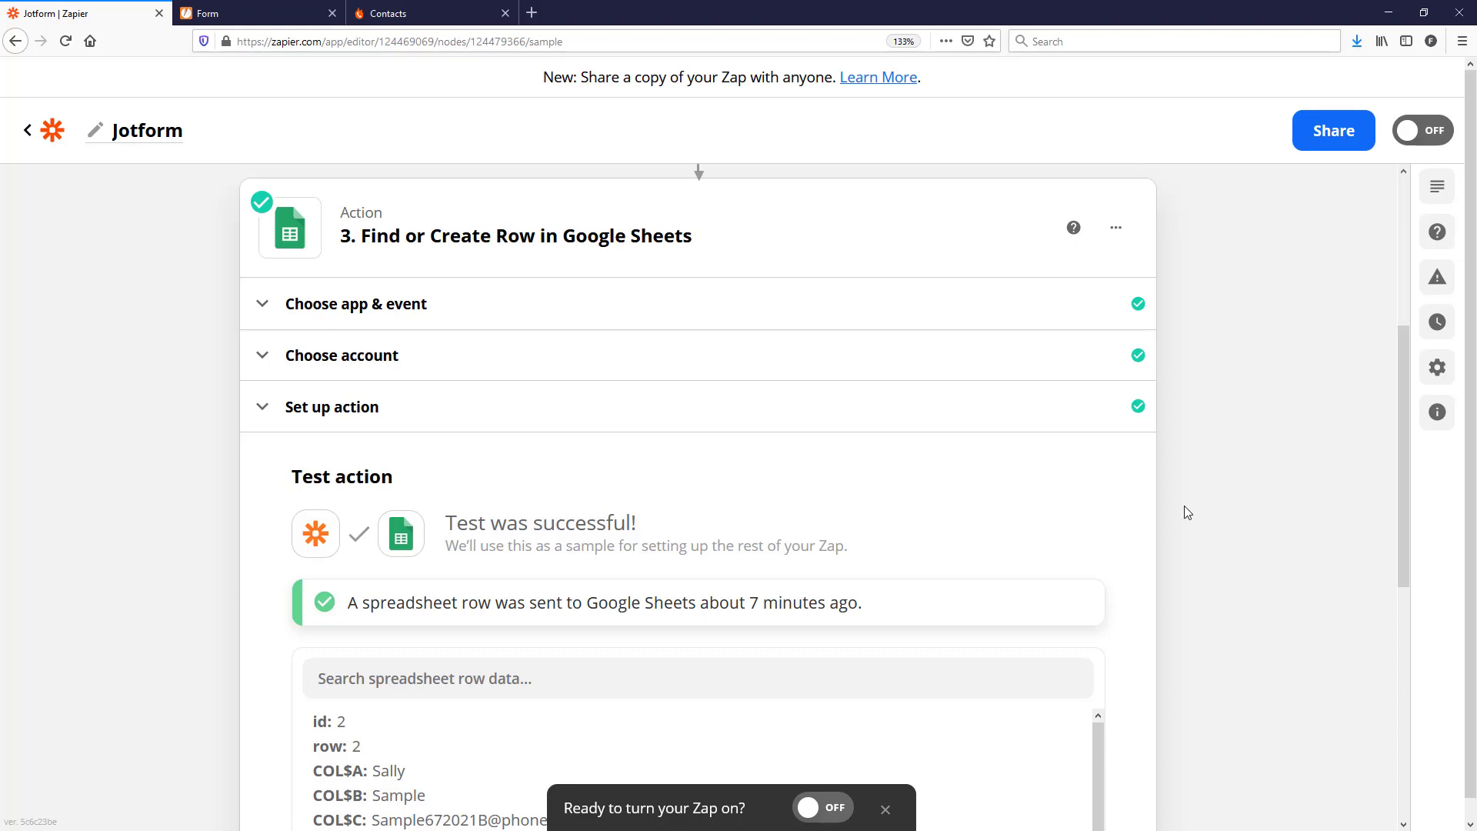
scroll(1185, 513, down, 5)
scroll(1184, 515, down, 1)
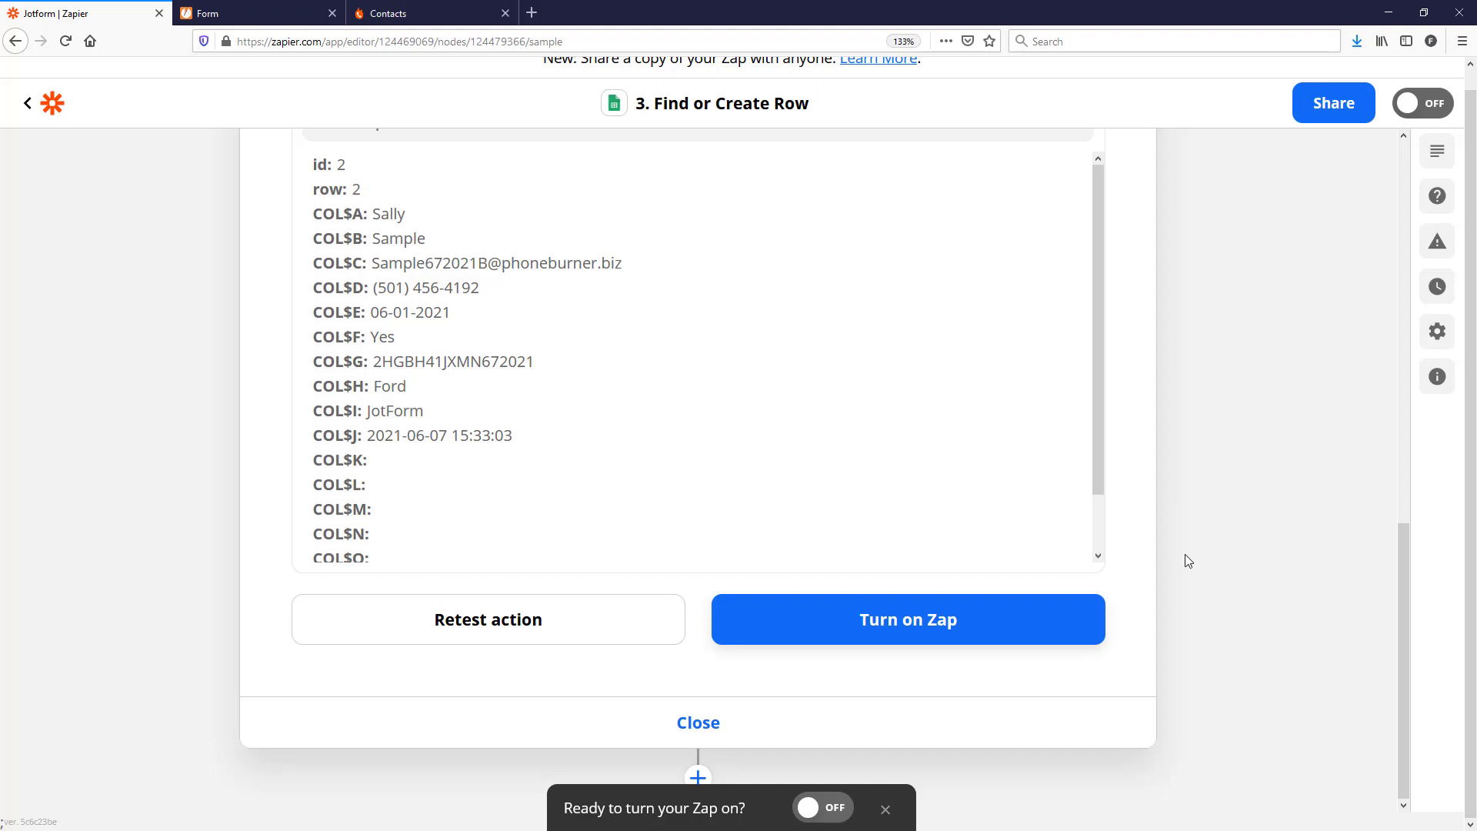
click(697, 777)
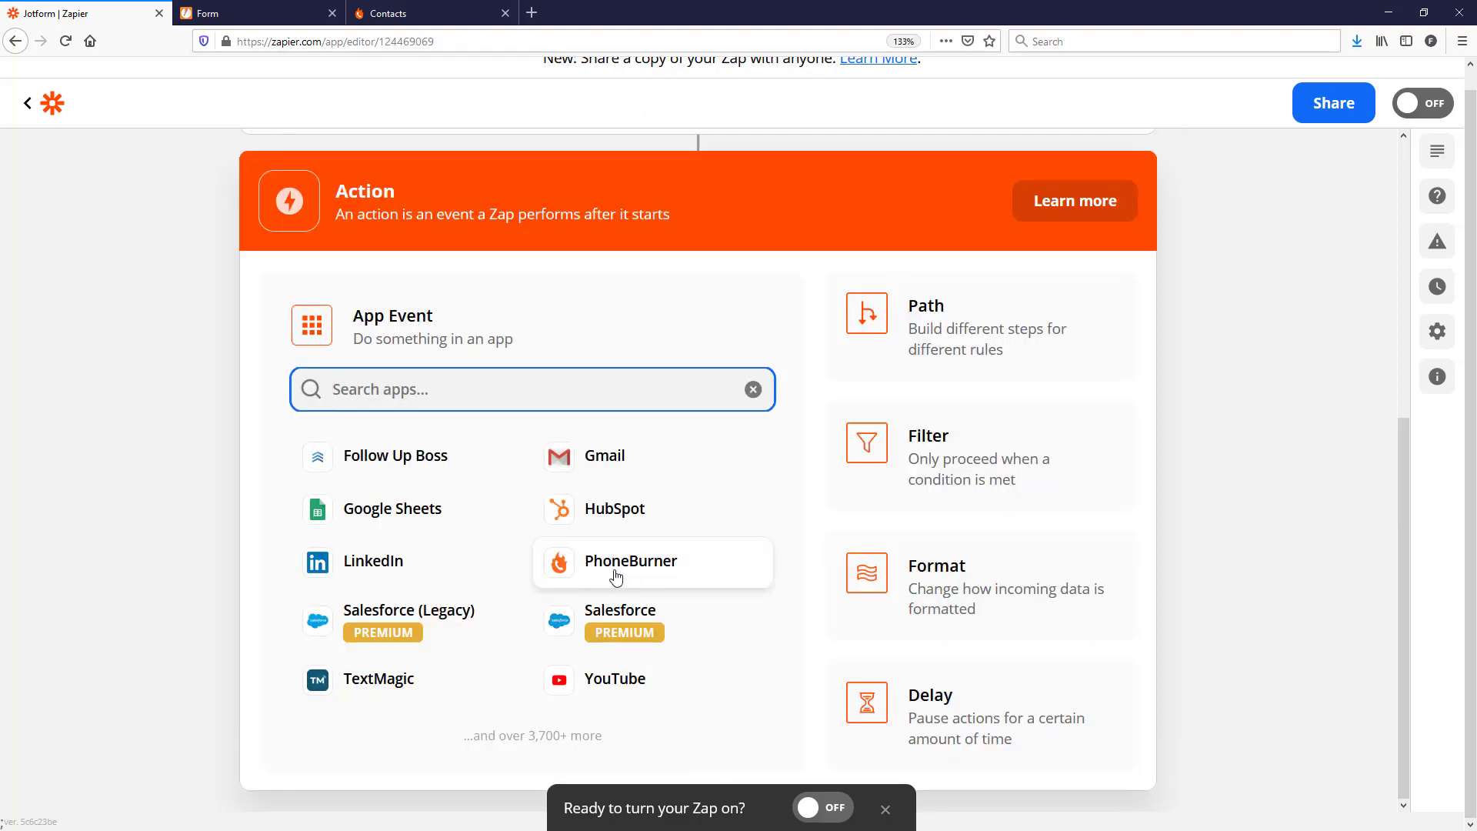
click(615, 575)
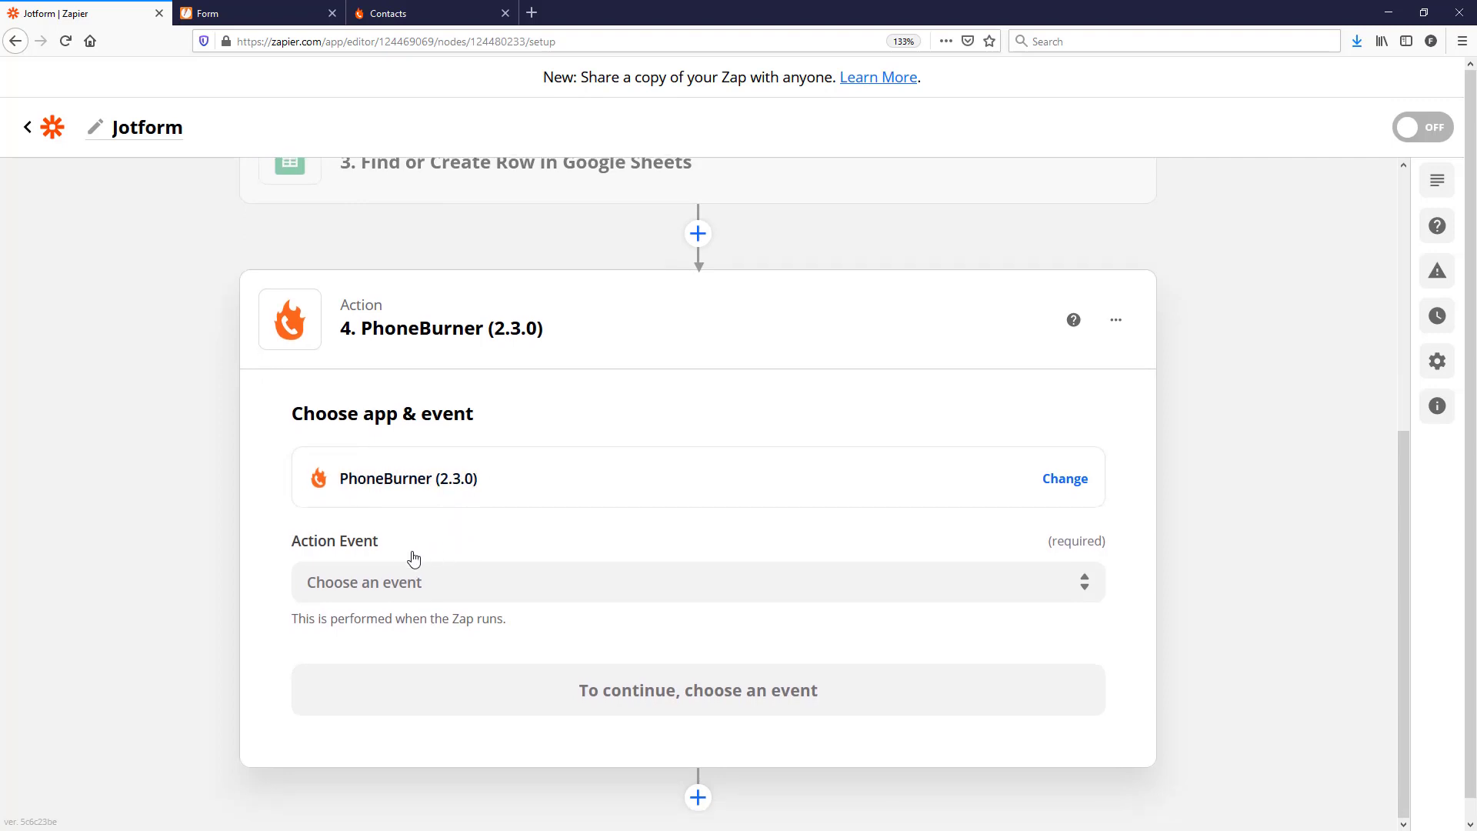
- Set the PhoneBurner action event to Create Contact and continue to the account selection
click(391, 585)
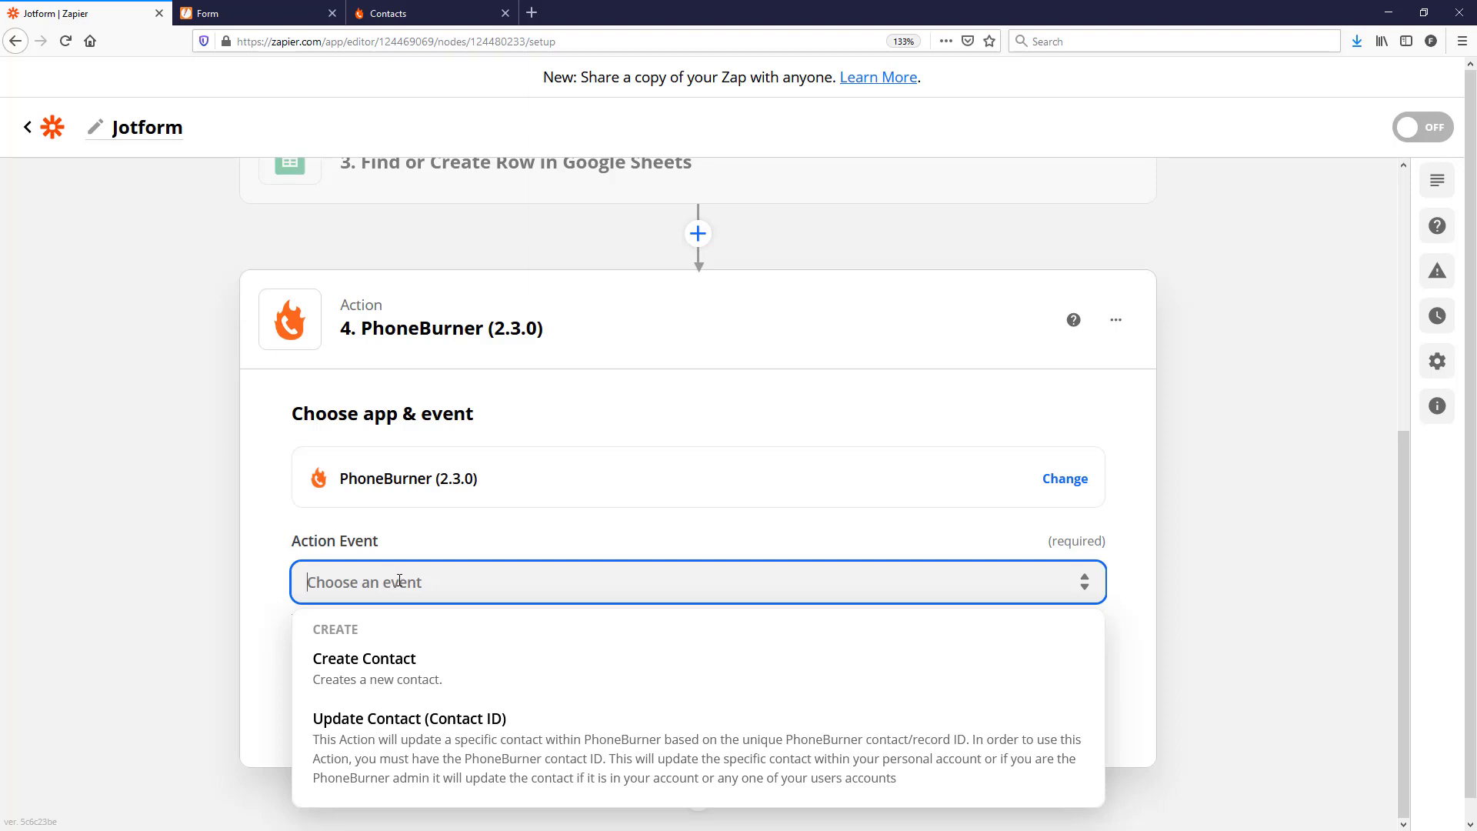
click(370, 668)
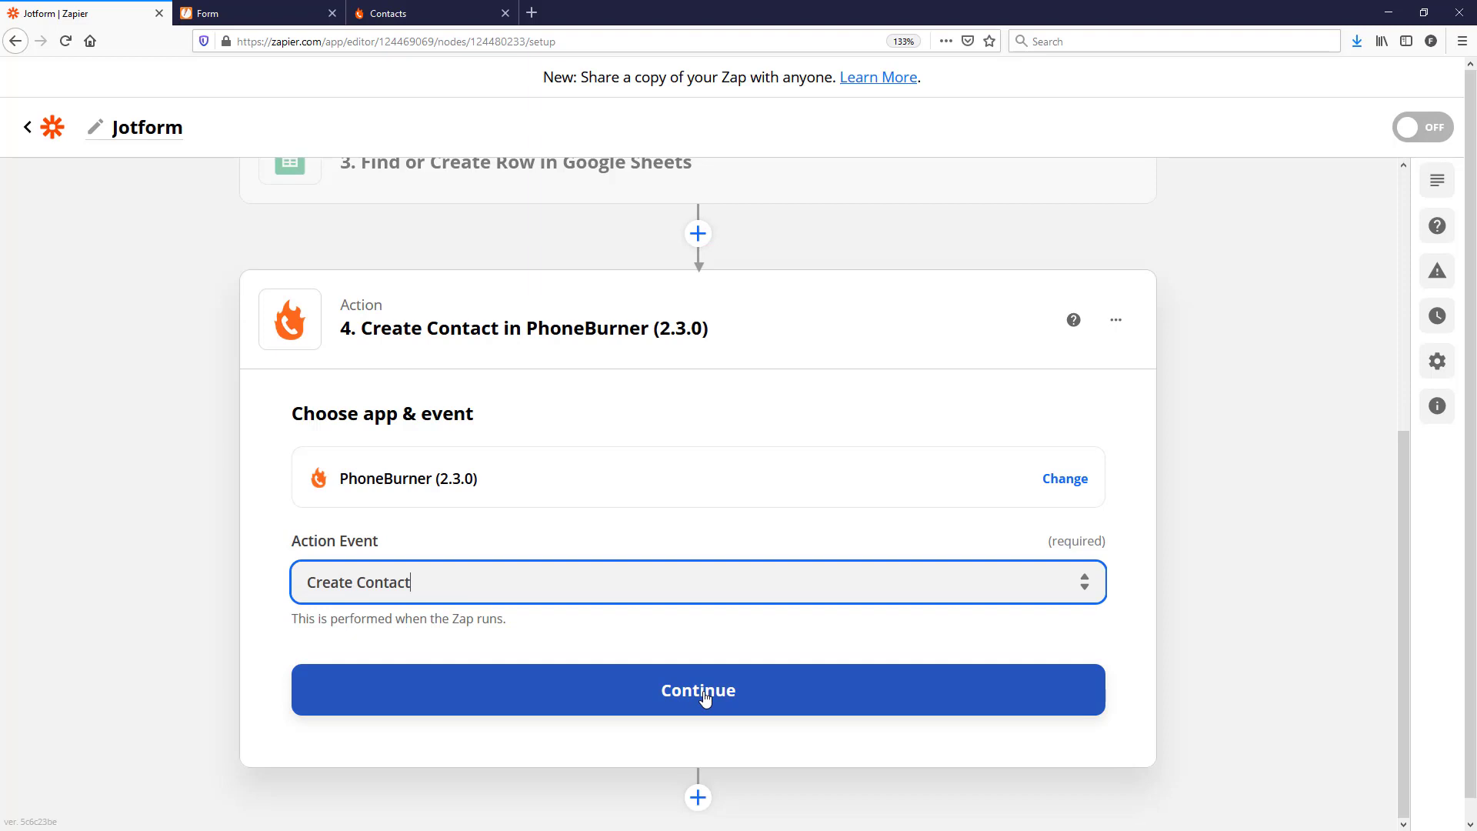
click(705, 697)
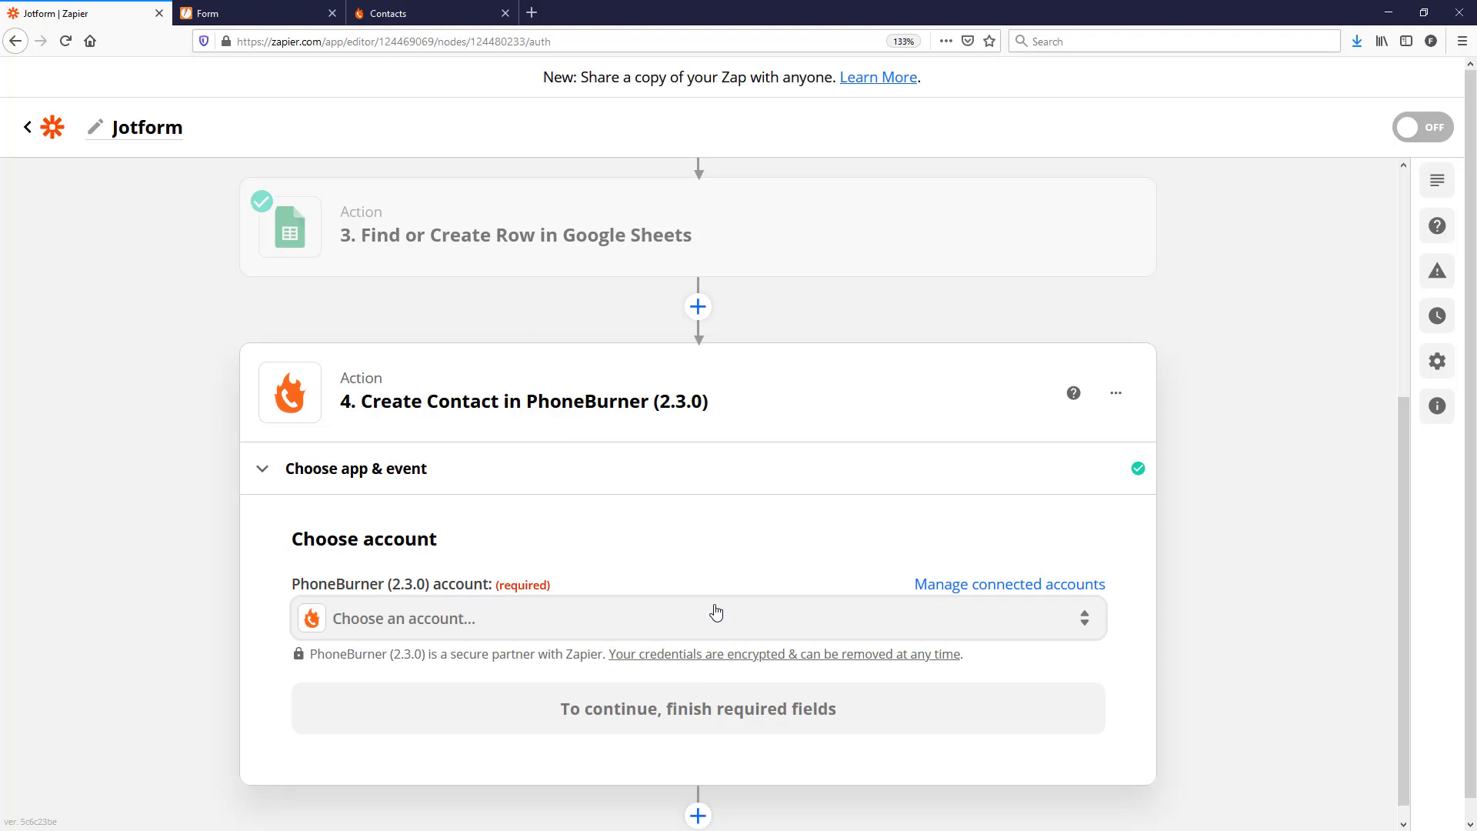
- Choose the connected PhoneBurner account used in 0 Zaps and continue to the action setup
click(703, 615)
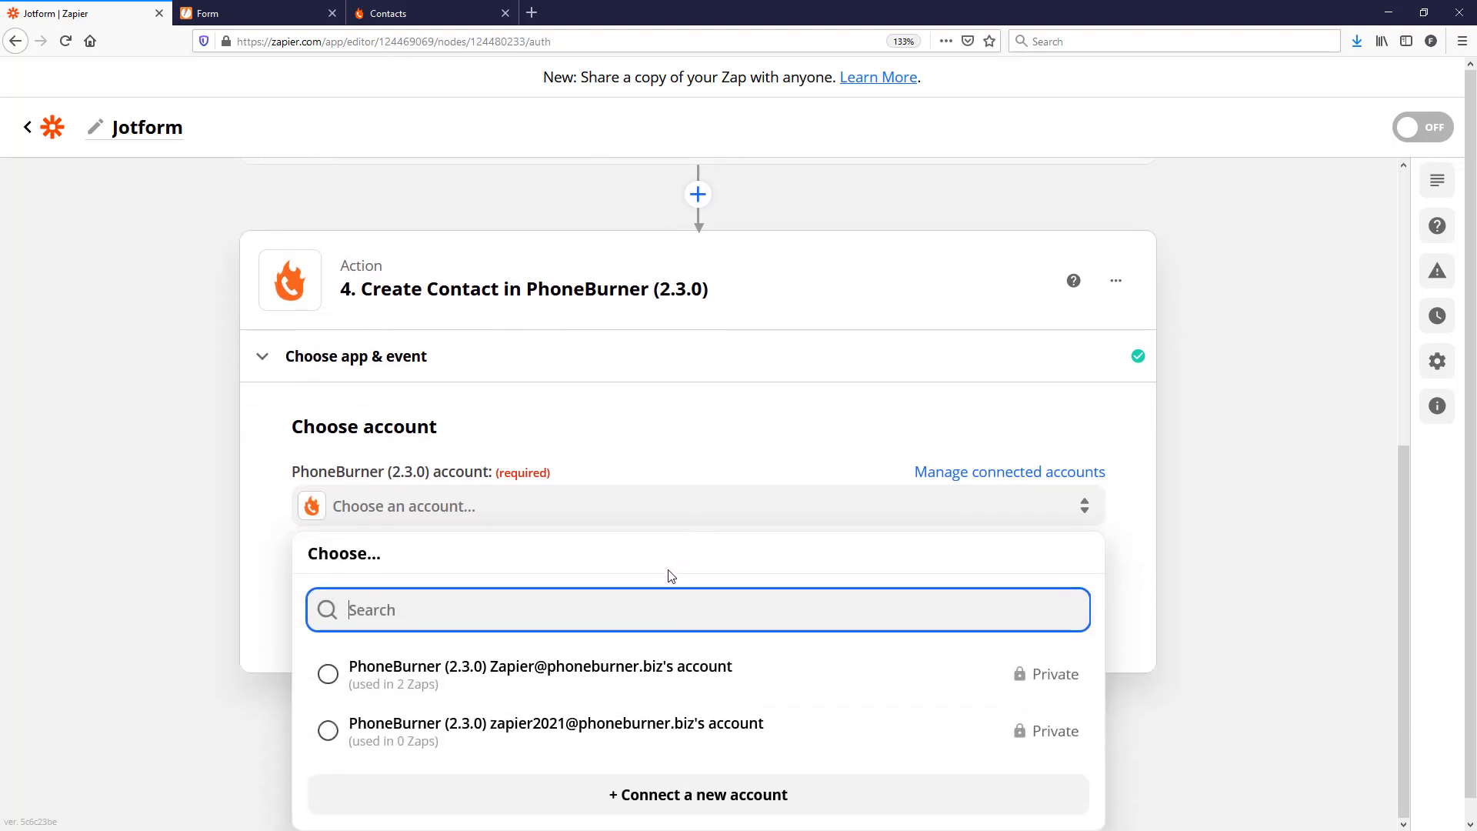
click(627, 727)
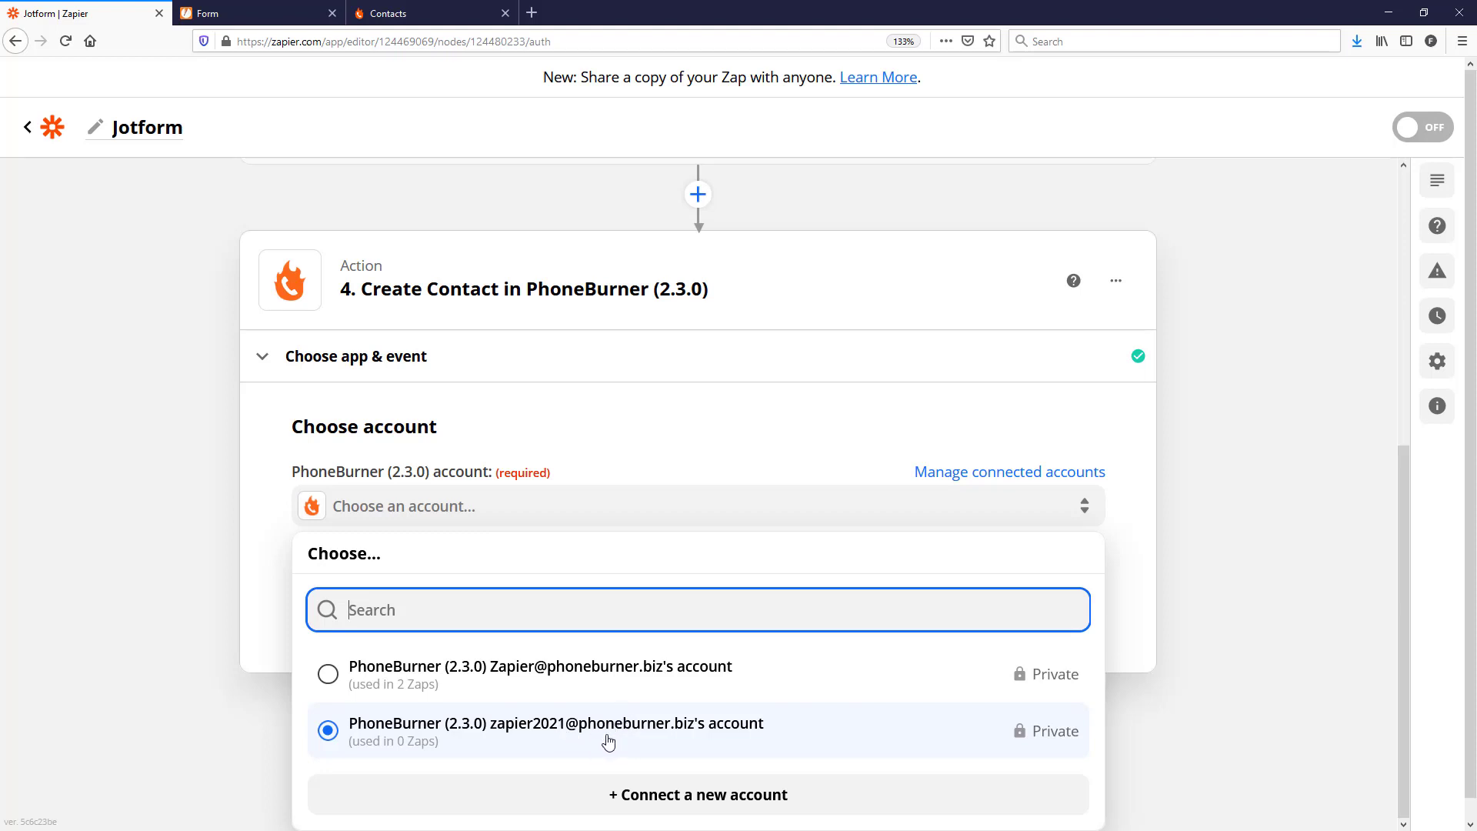
click(607, 739)
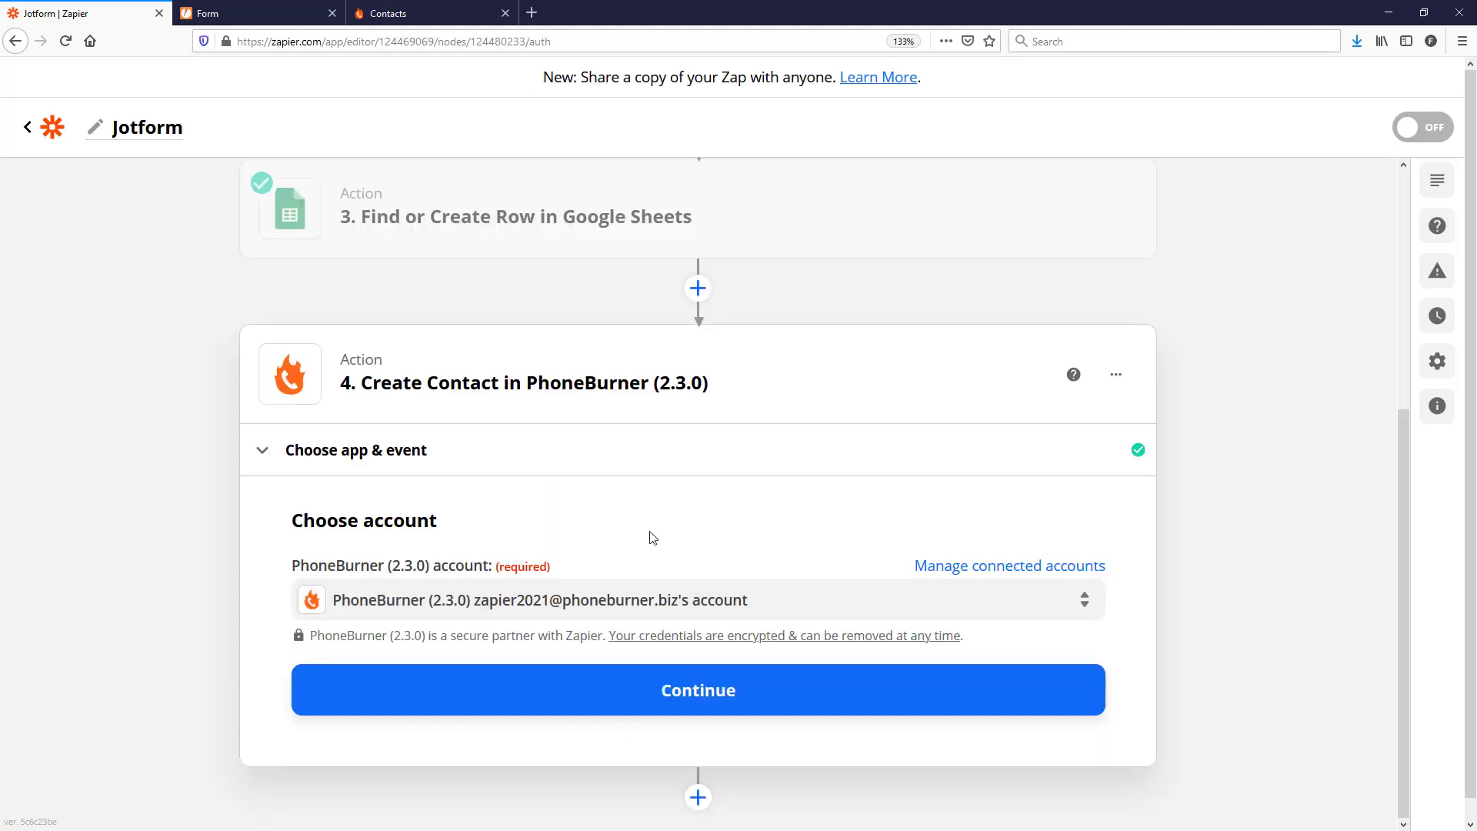
click(692, 692)
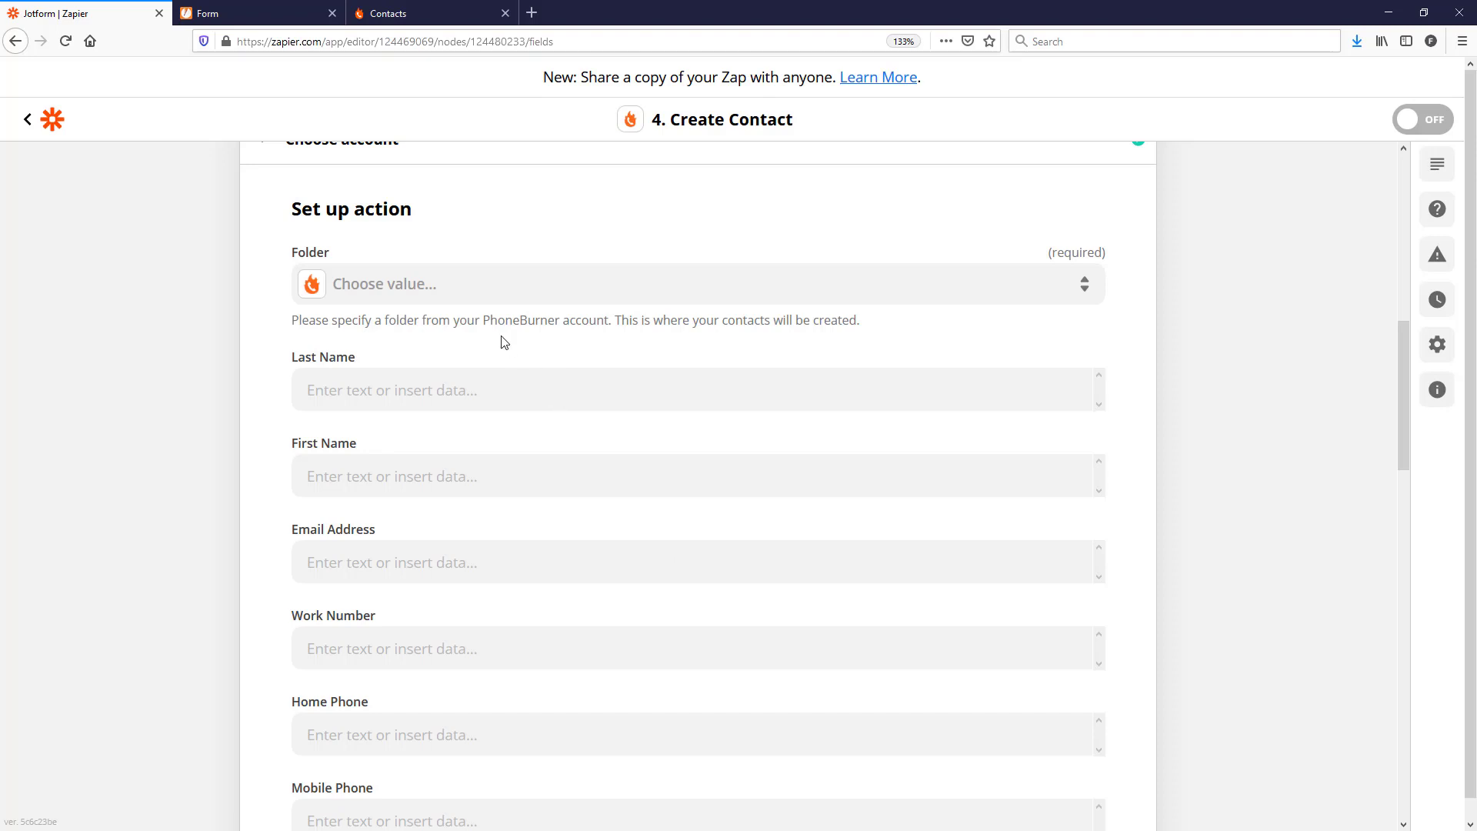
- Set Fresh Leads as the PhoneBurner folder where the contacts are created
click(429, 295)
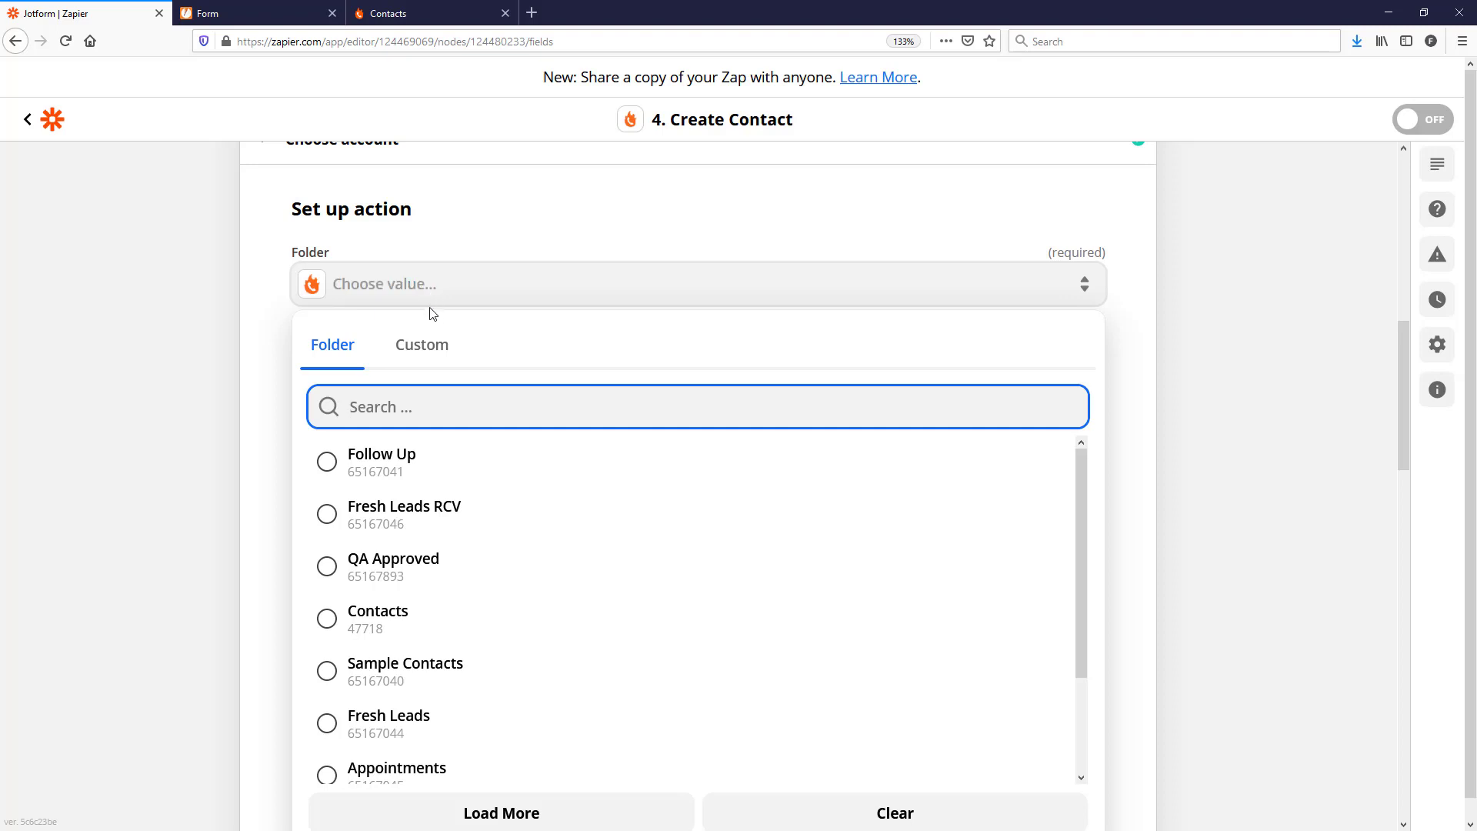
scroll(538, 611, down, 2)
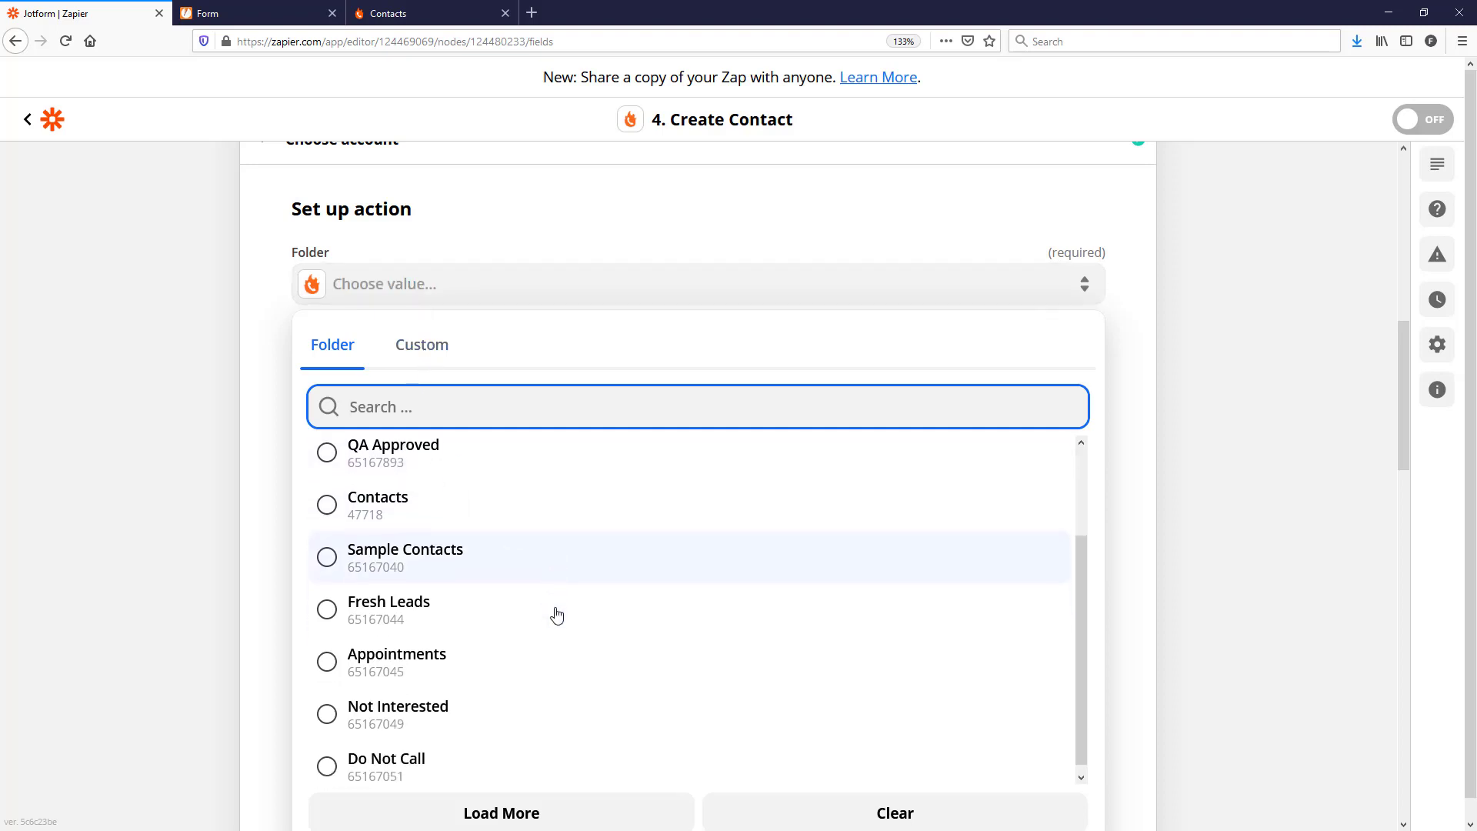
click(392, 606)
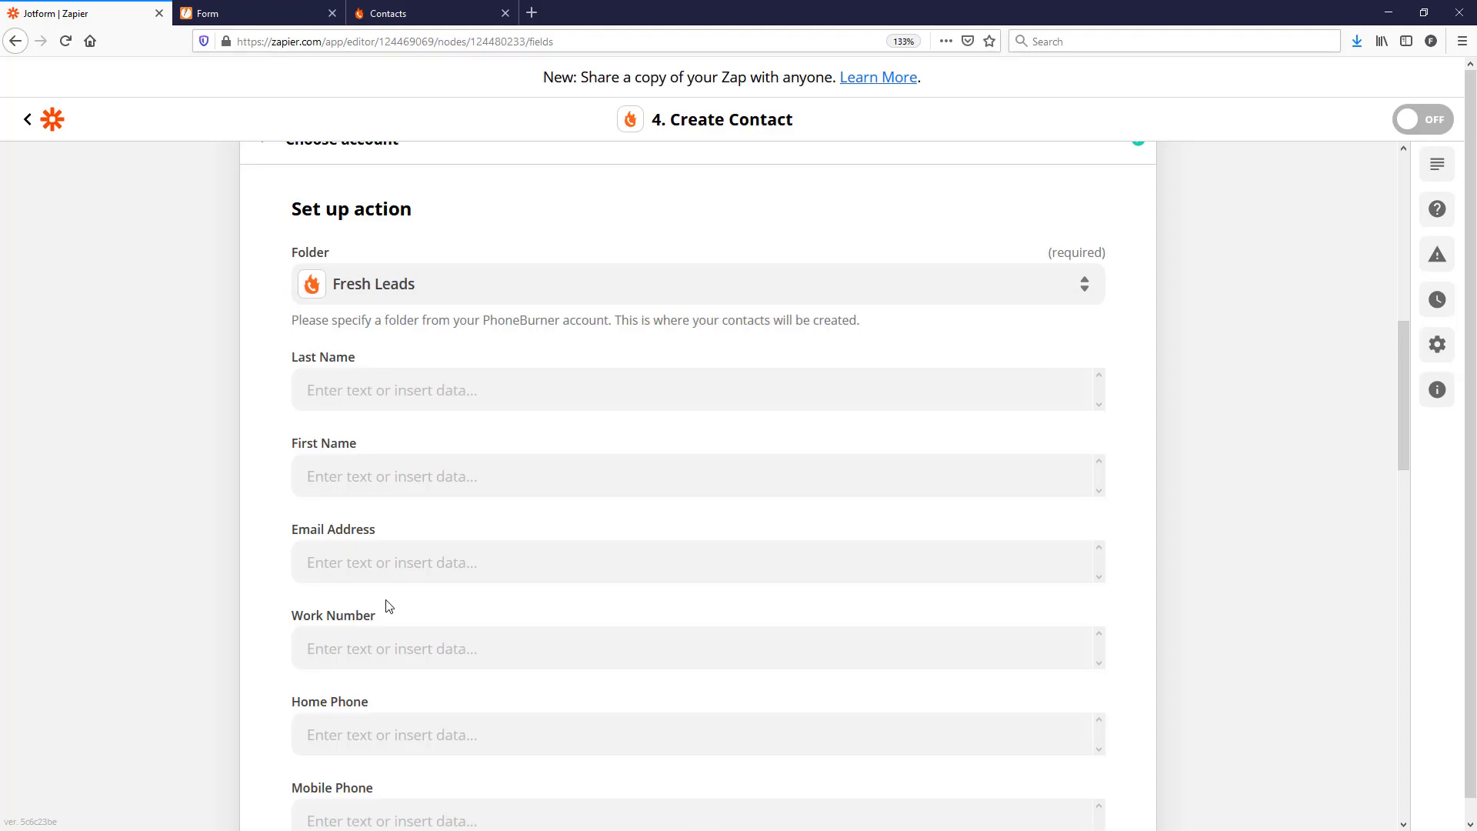
- Map the contact's Last Name field to the Last Name value from the Google Sheets step
click(362, 394)
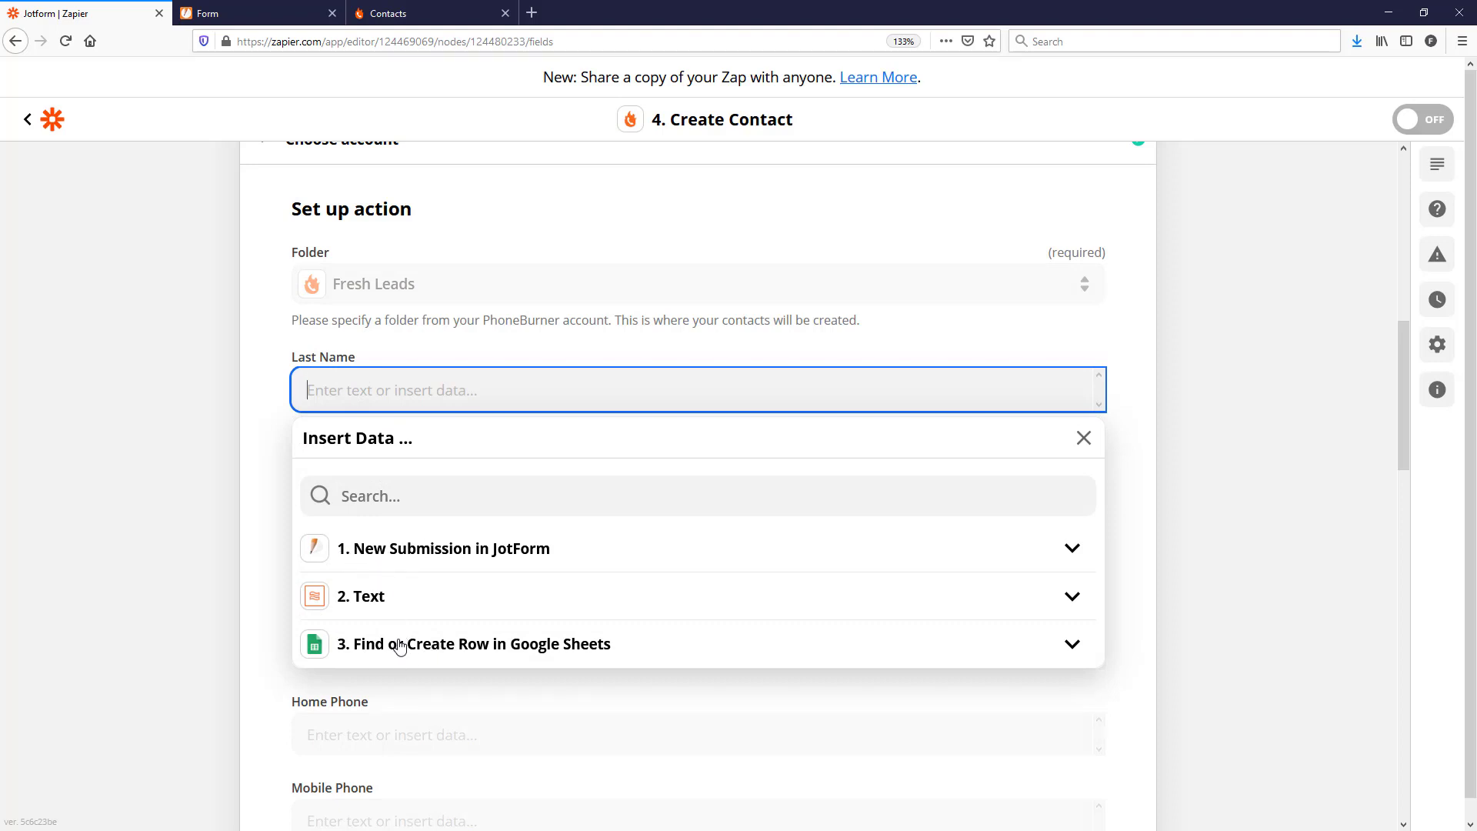
click(485, 652)
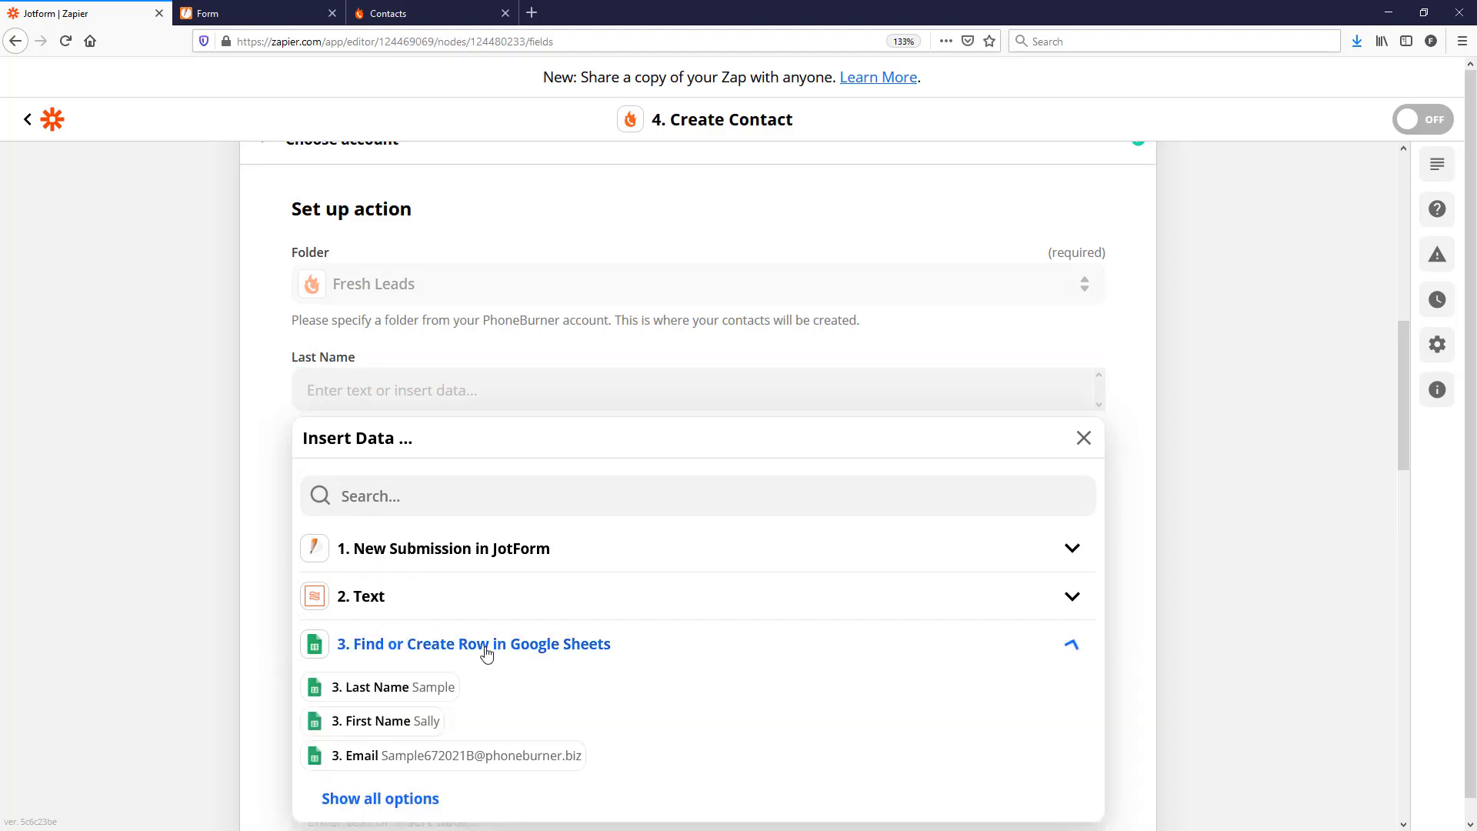
click(426, 688)
click(1159, 517)
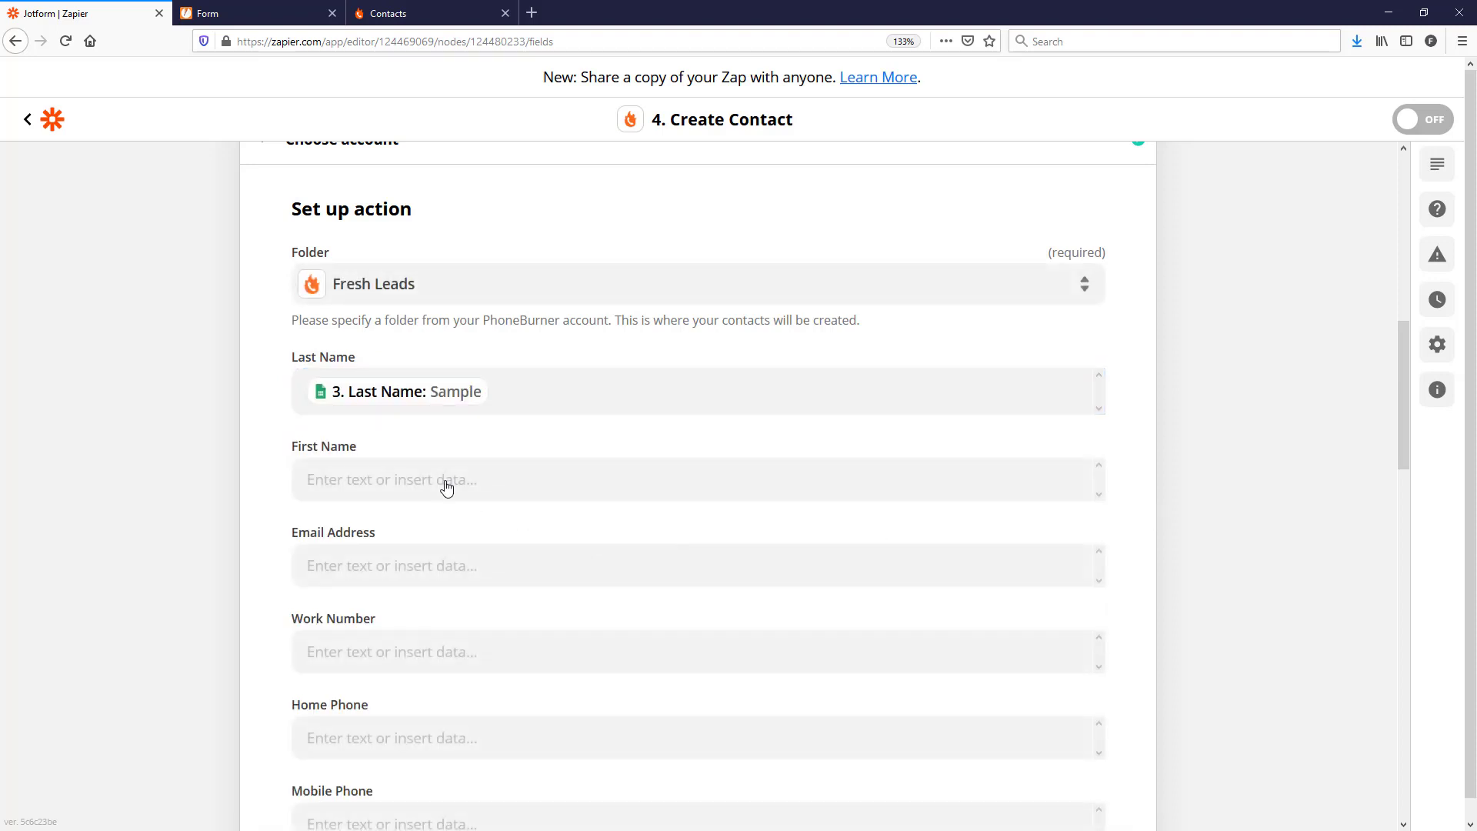
- Map the contact's First Name field to the First Name value from the Google Sheets step
click(446, 484)
click(420, 735)
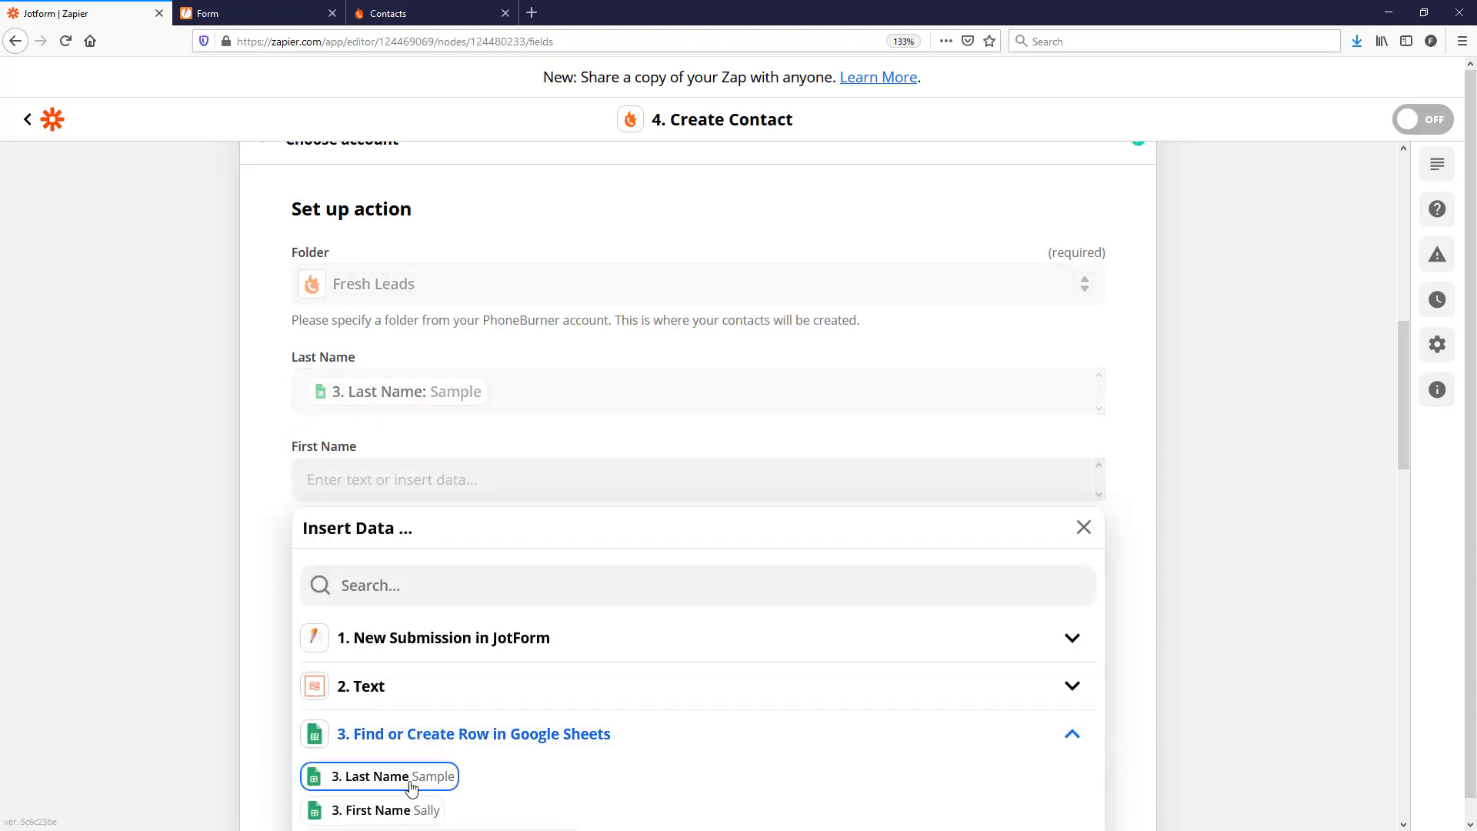
click(360, 806)
click(1190, 503)
- Map the contact's Email Address field to the Email value from the Google Sheets step
scroll(1184, 505, down, 5)
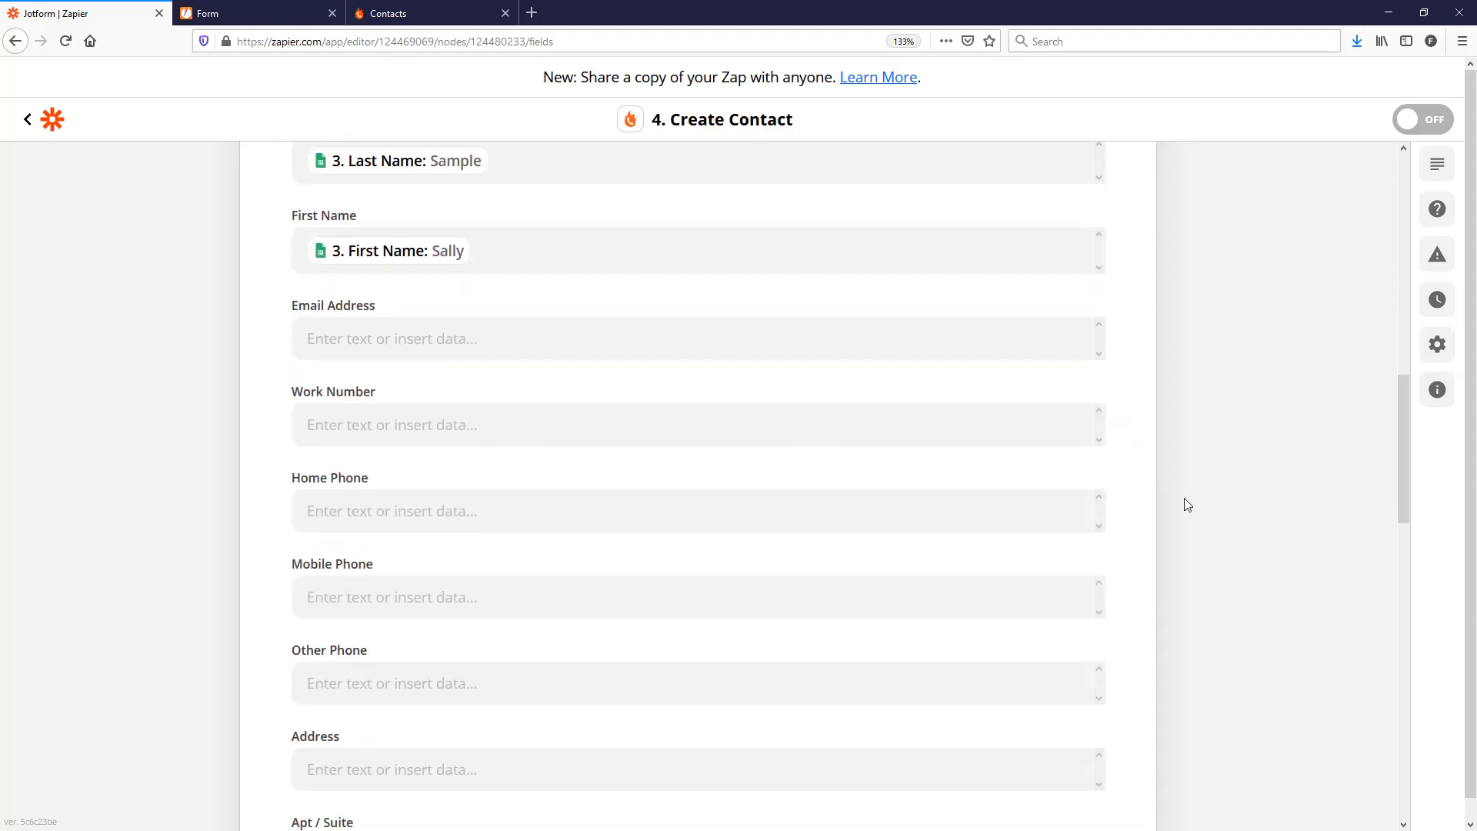
click(423, 223)
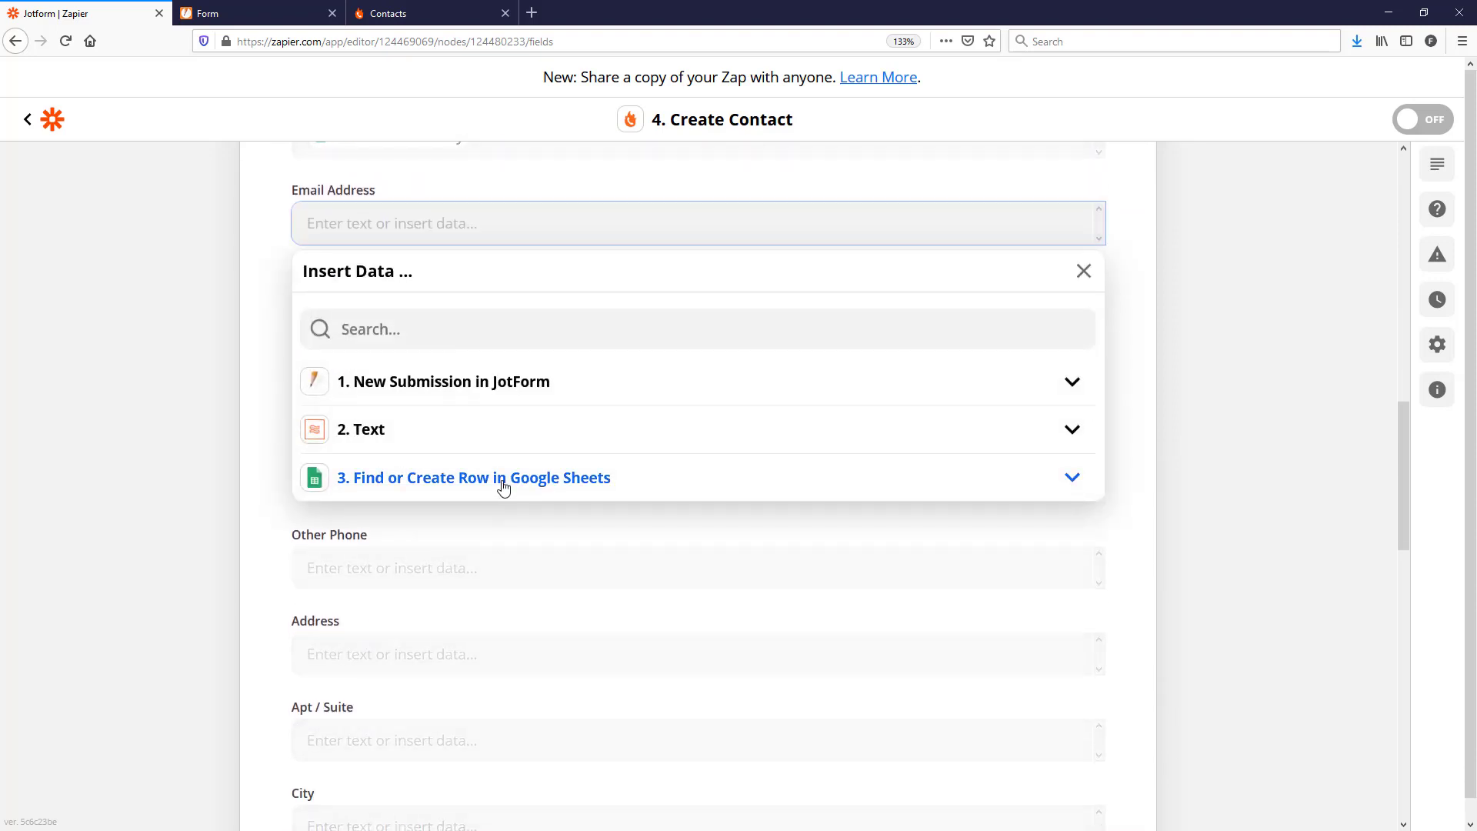
click(501, 483)
click(452, 594)
click(1196, 454)
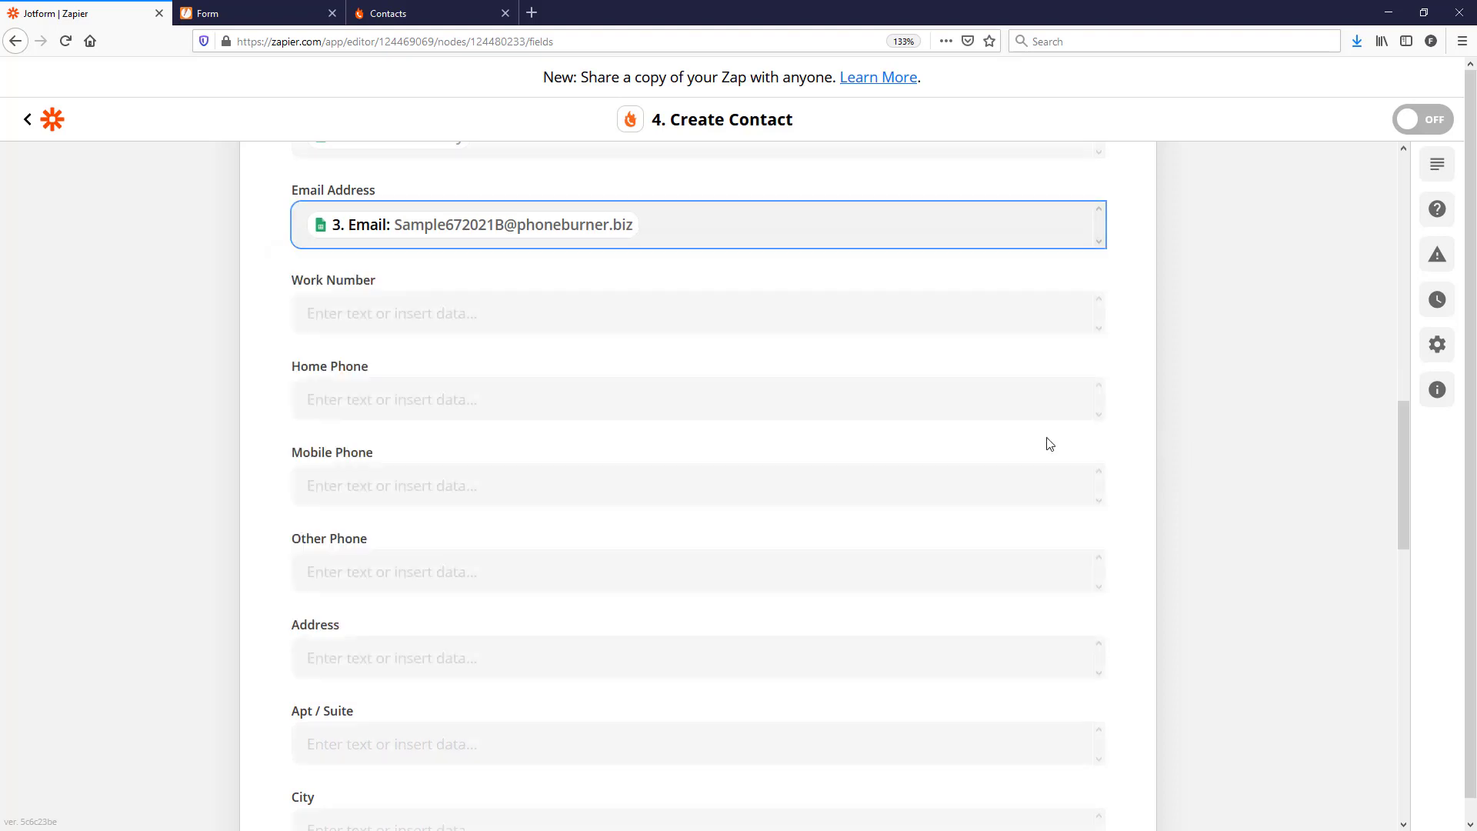
- Leave Work Number empty and map the Mobile Phone field to the Phone 1 value from the Google Sheets step
click(403, 312)
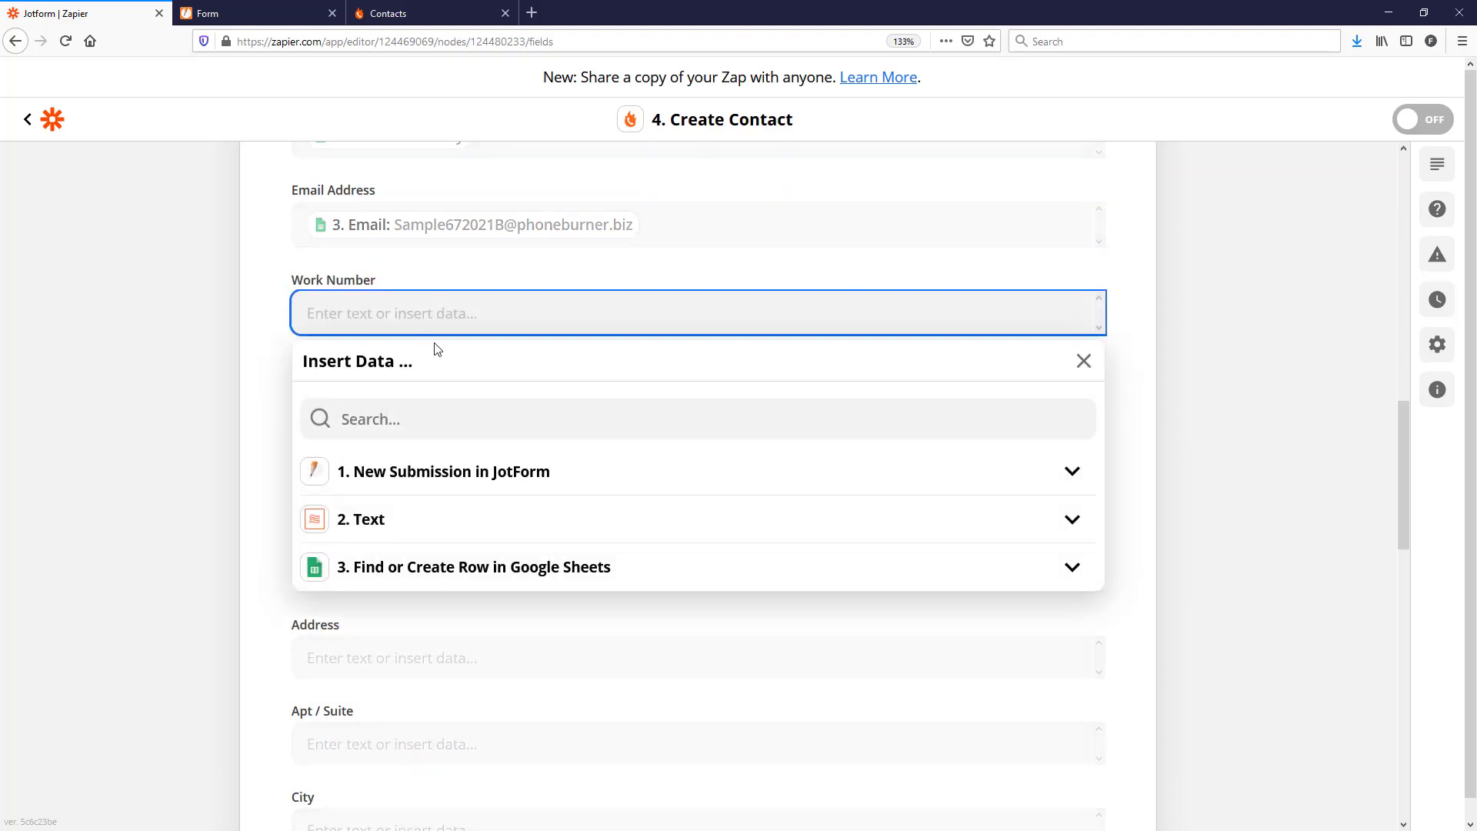
click(1131, 310)
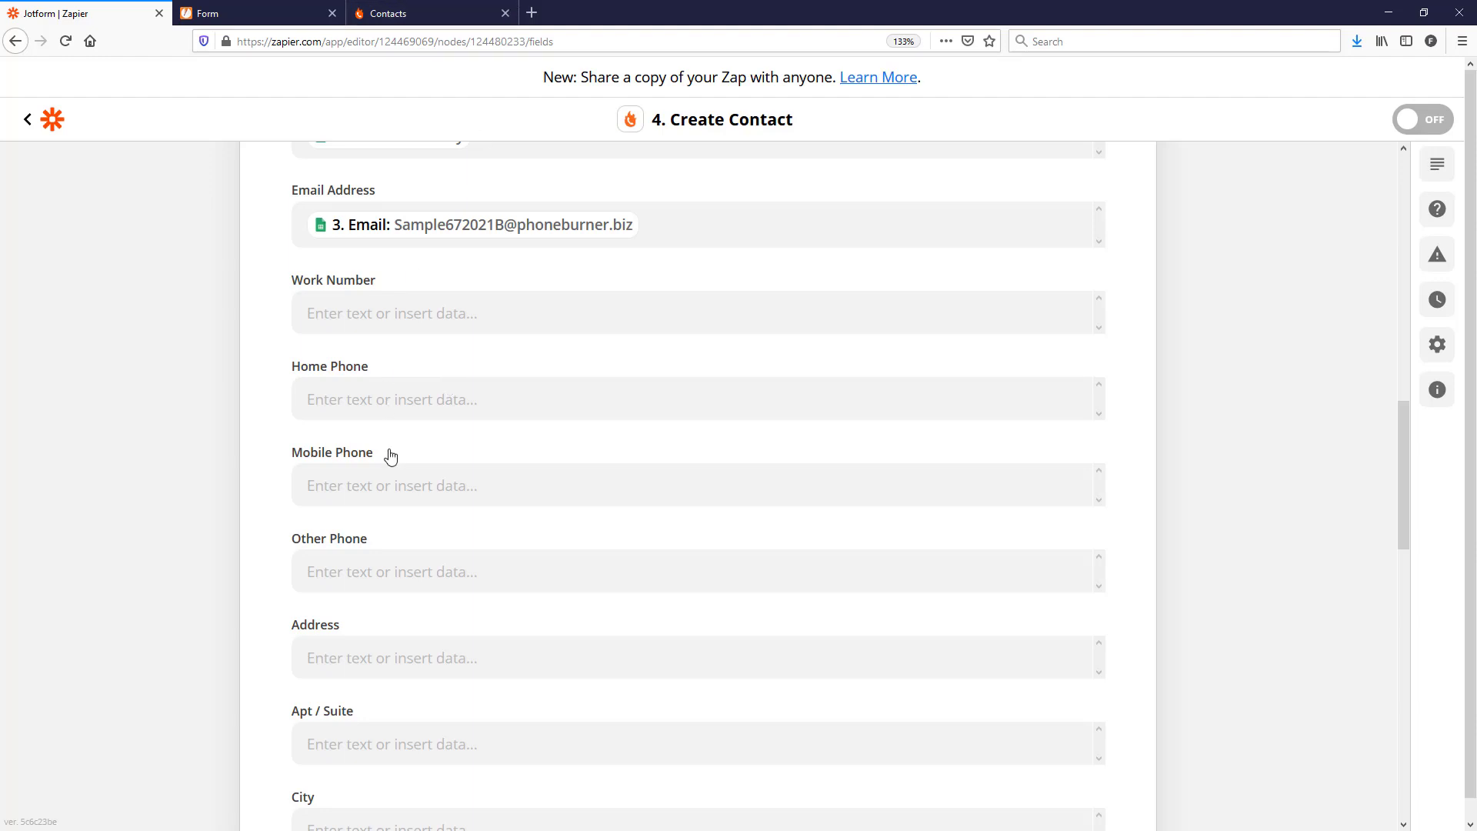
click(388, 489)
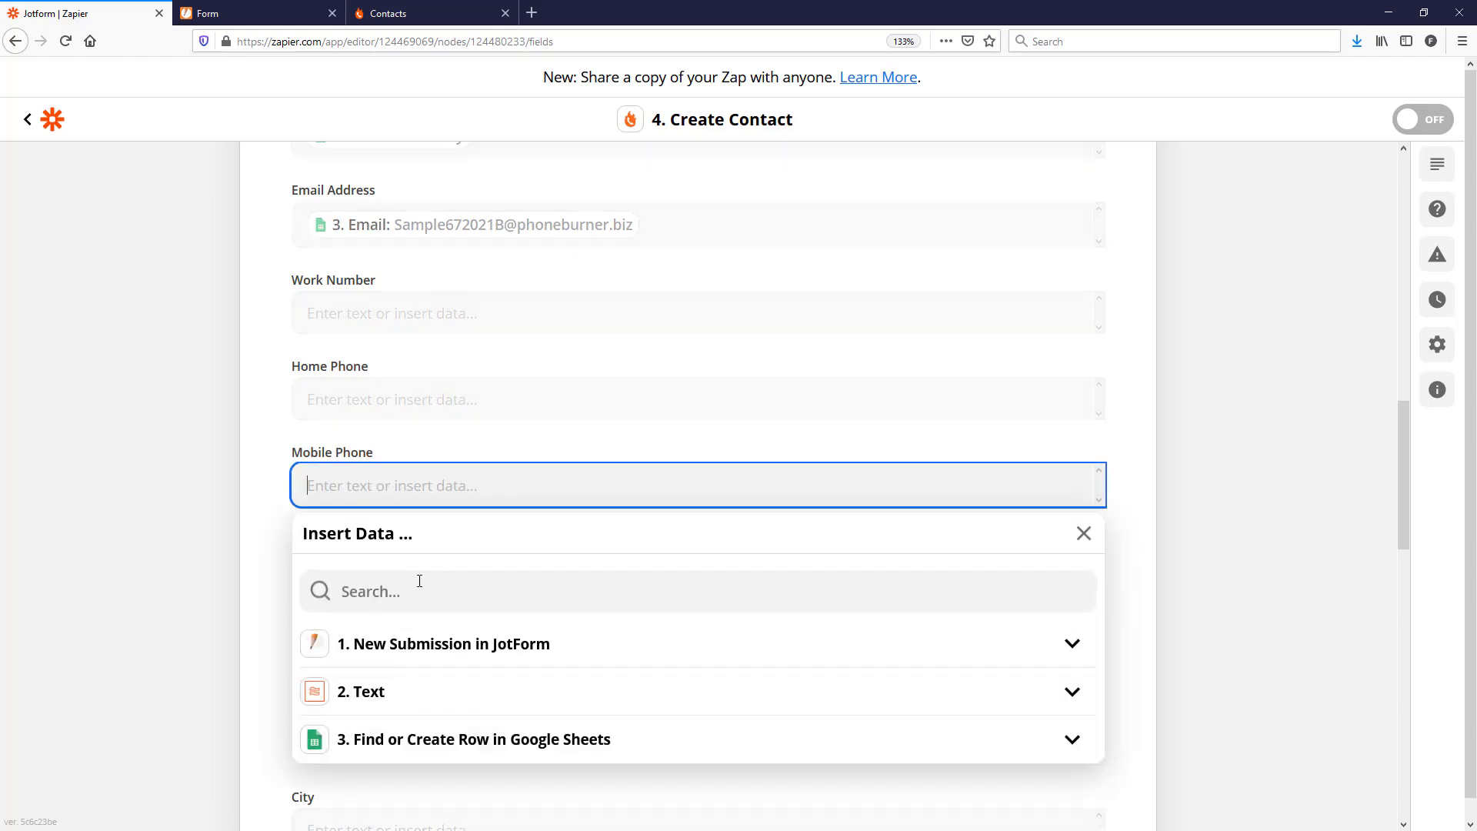
click(382, 740)
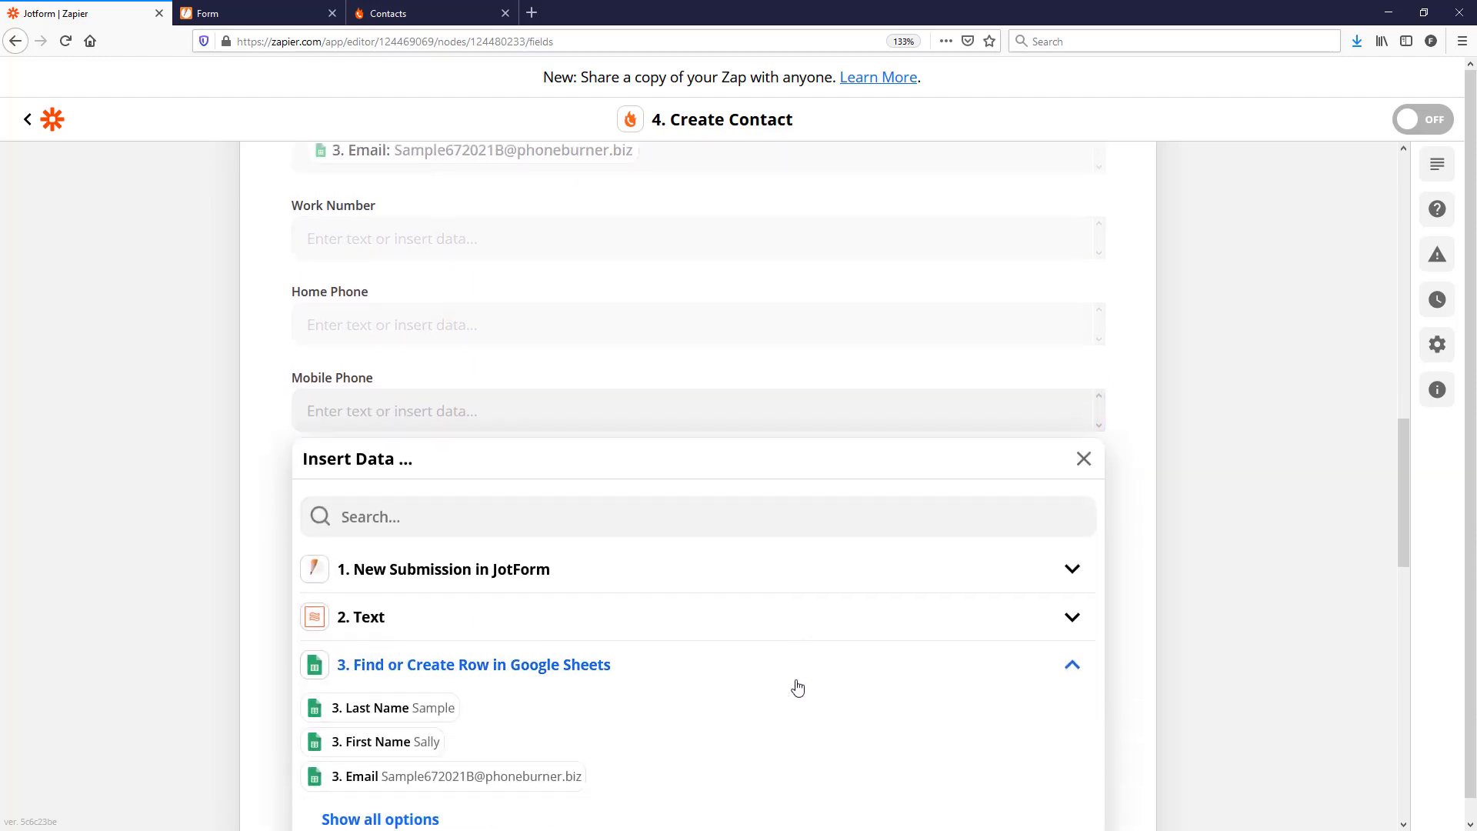
click(371, 549)
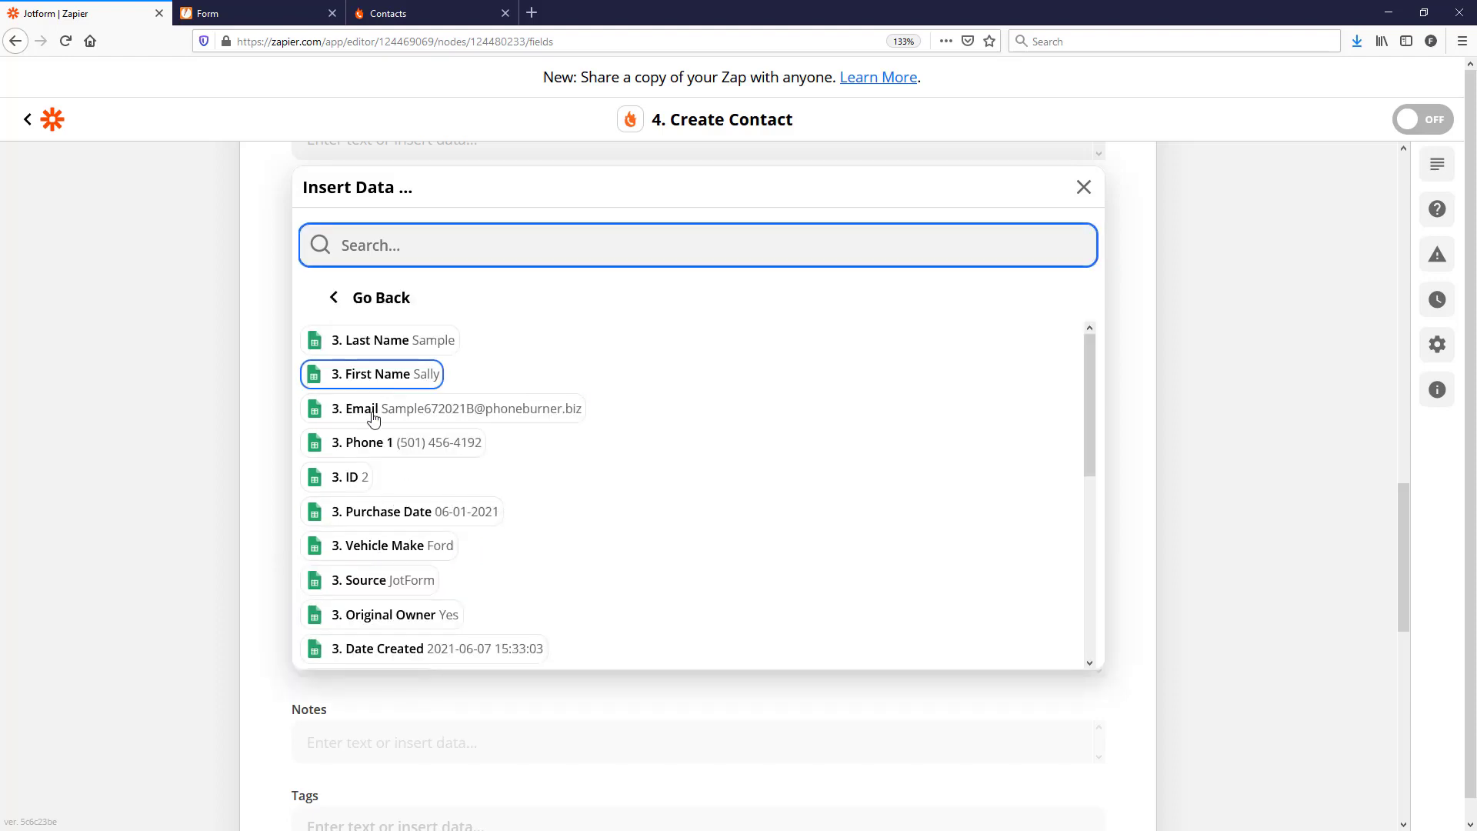
click(394, 442)
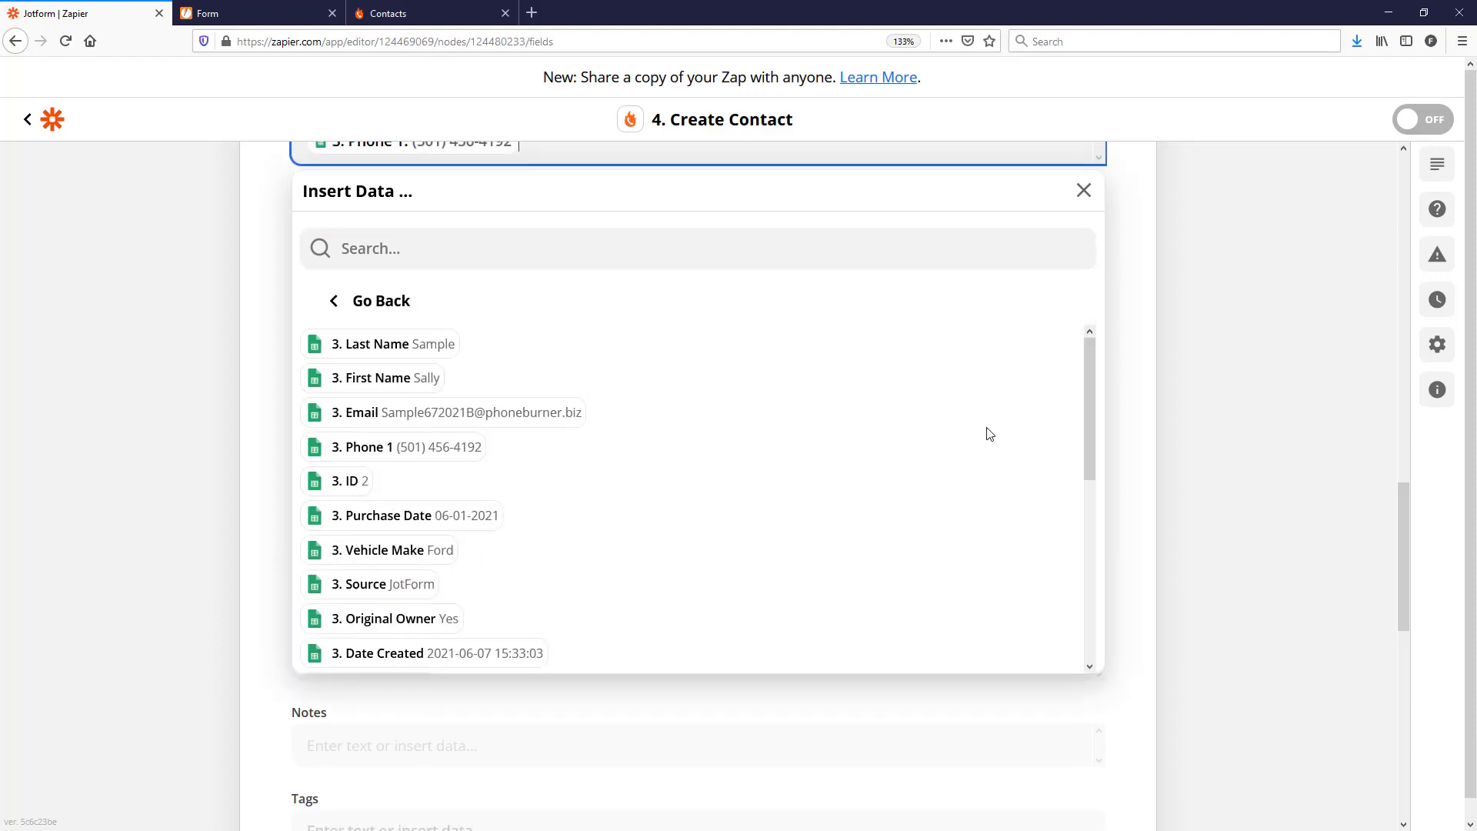
click(1193, 403)
- Enter the fixed text "None" in the contact's Address field
scroll(560, 418, up, 2)
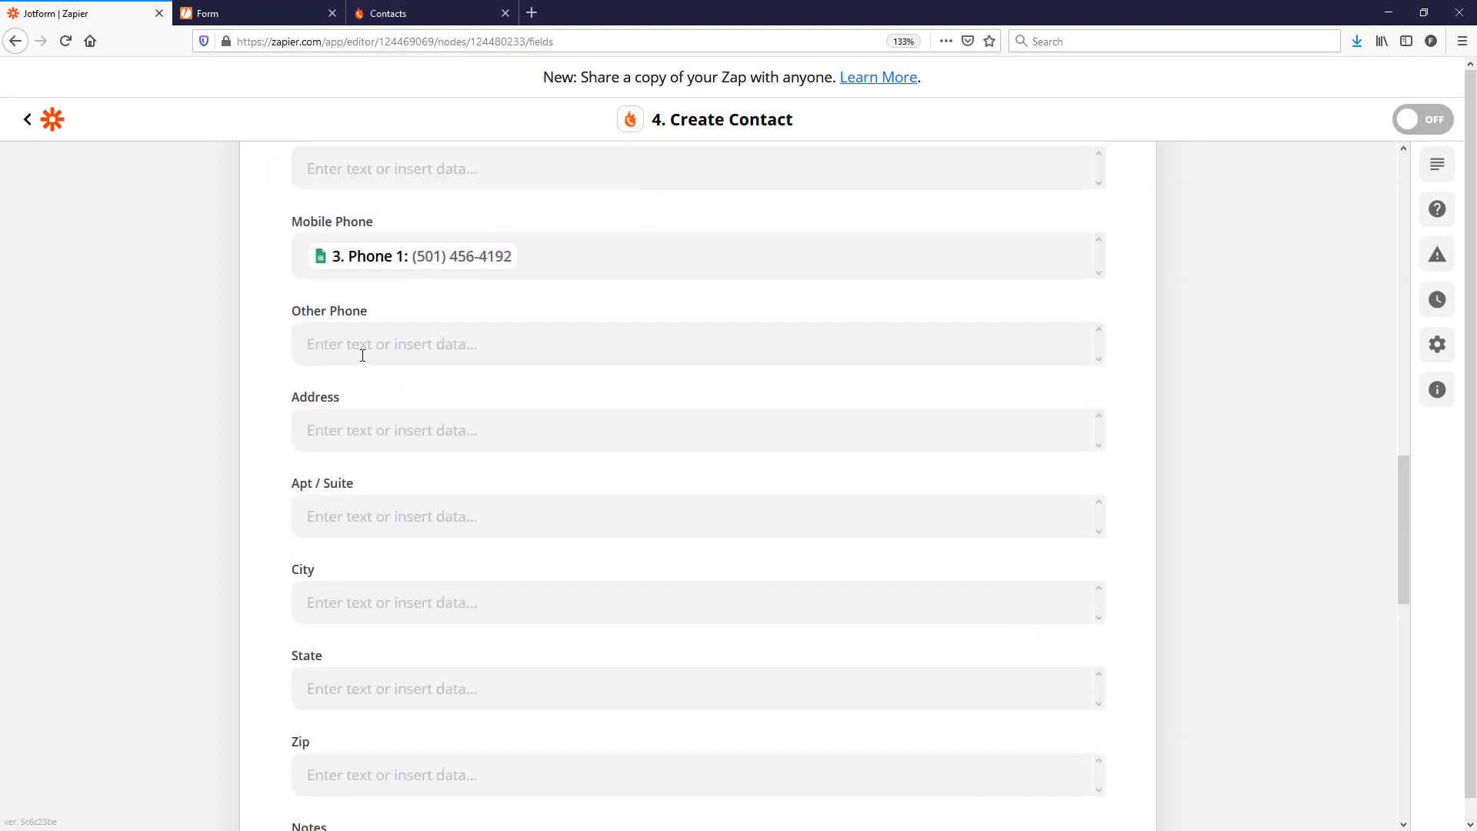
scroll(406, 416, down, 2)
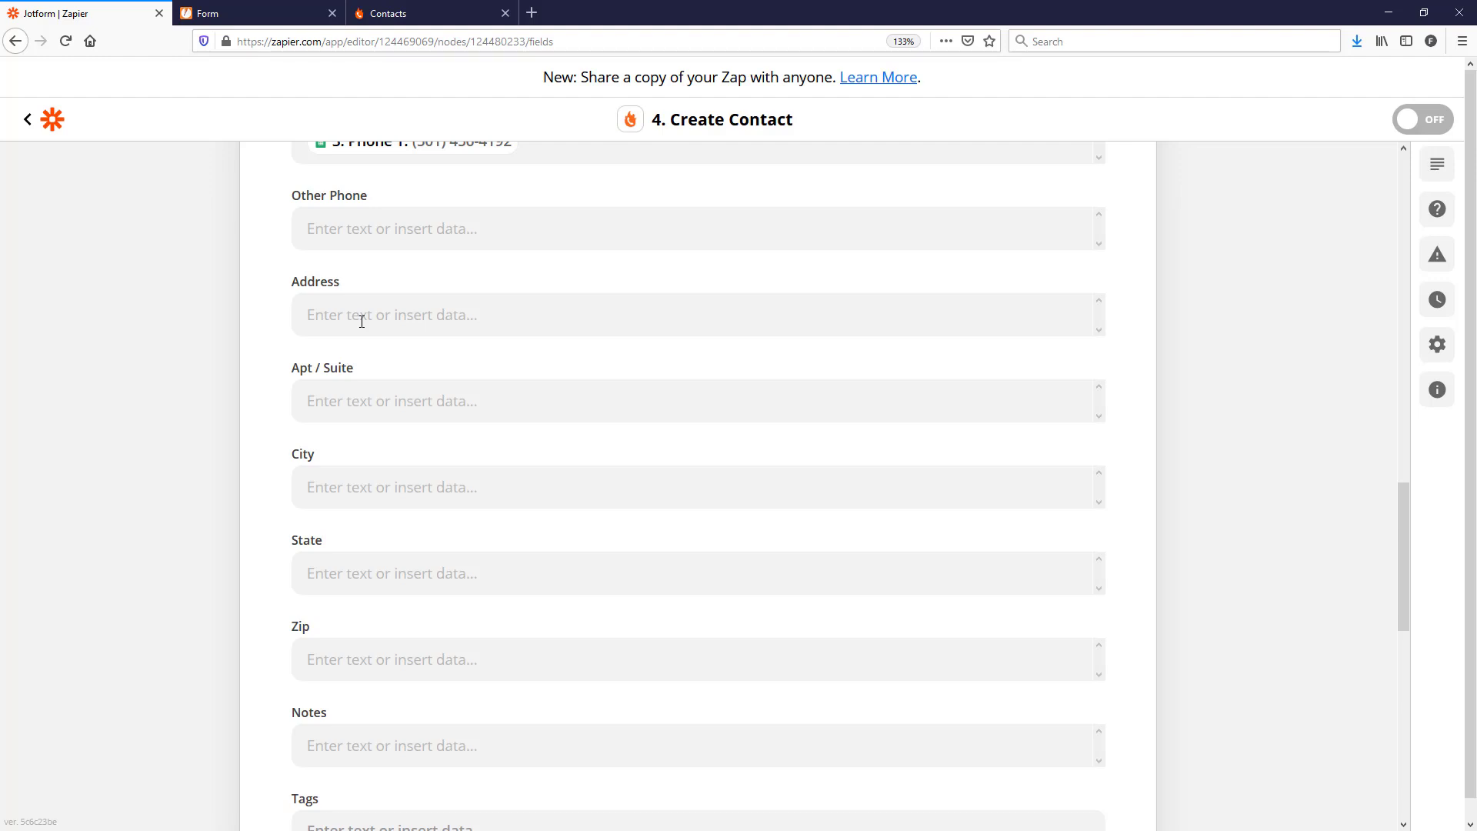
scroll(340, 369, up, 3)
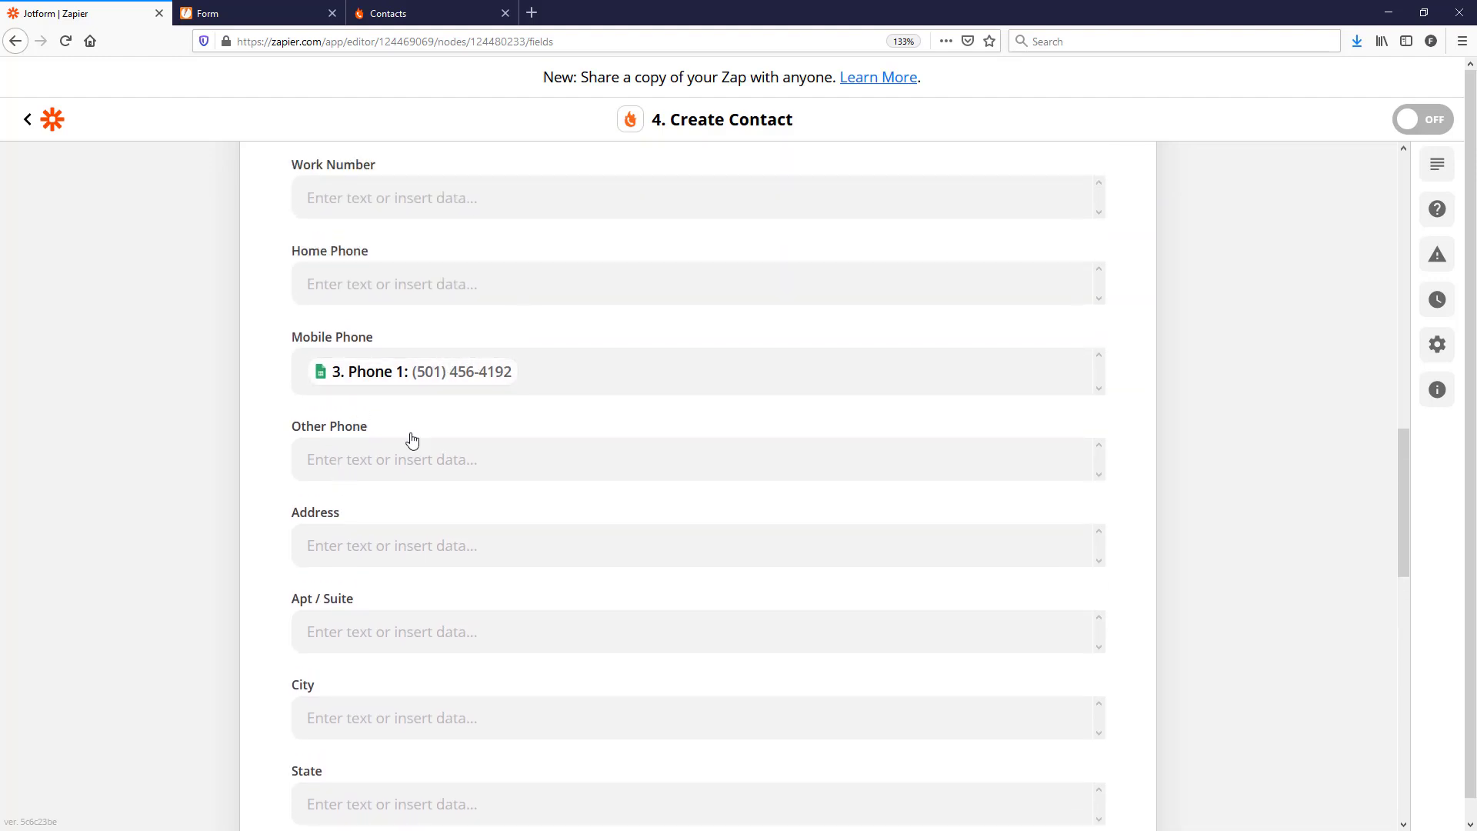
click(380, 541)
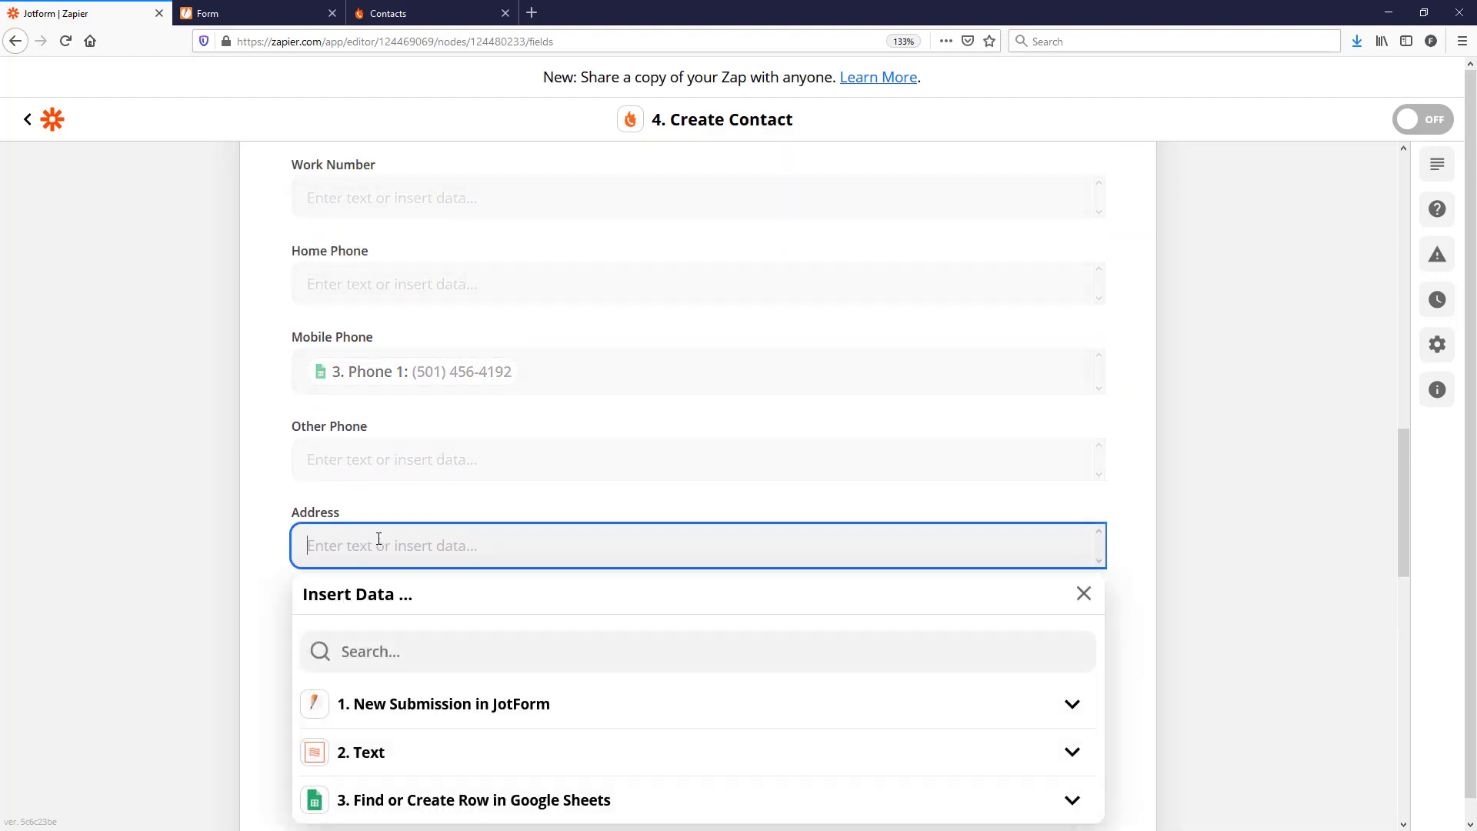
text(None)
click(1231, 609)
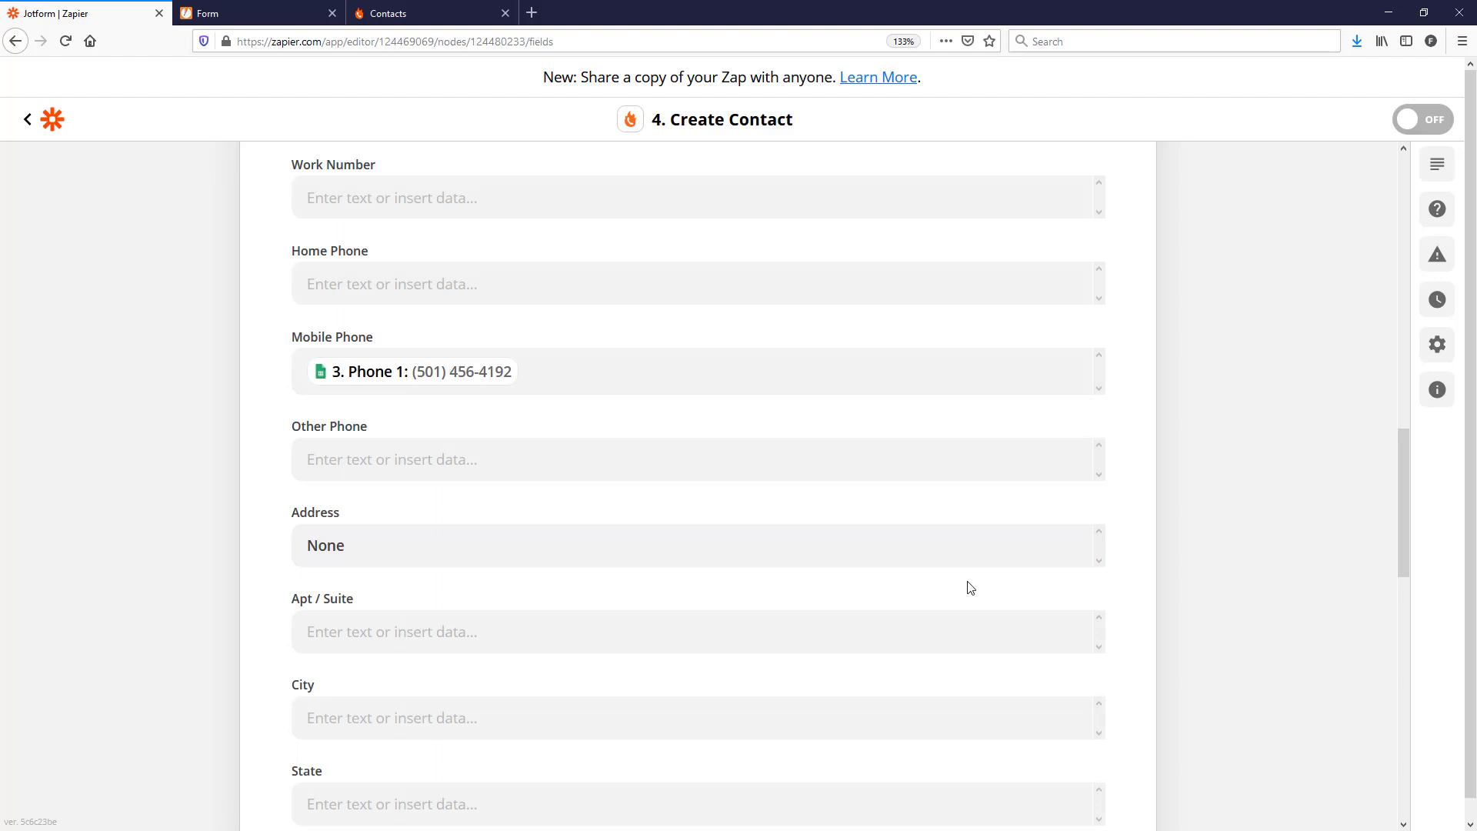
scroll(959, 603, down, 4)
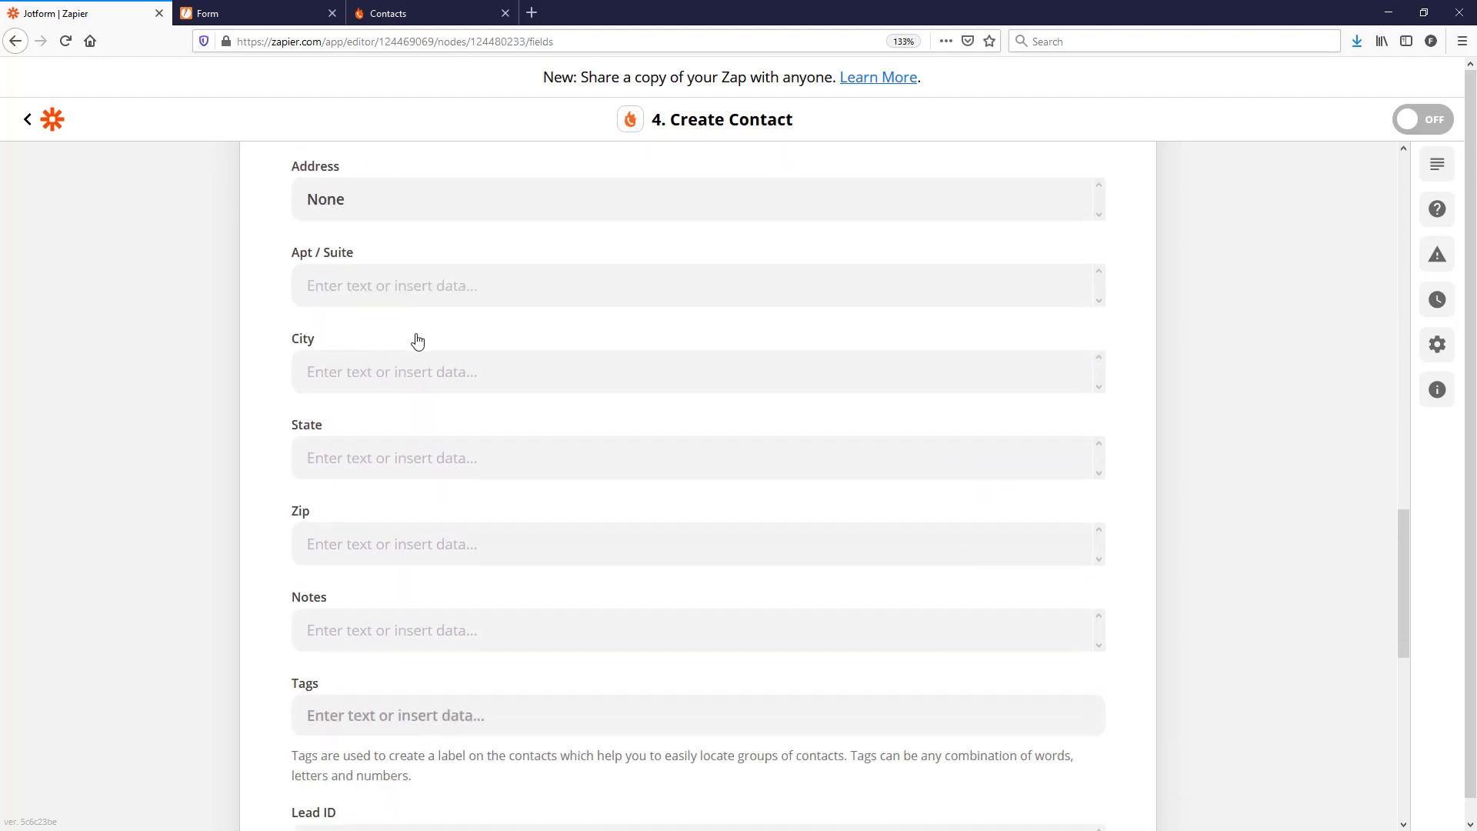
- Switch to PhoneBurner and open the sample contact in the Sample Contacts folder to examine its notes area
scroll(416, 336, up, 3)
scroll(350, 422, down, 4)
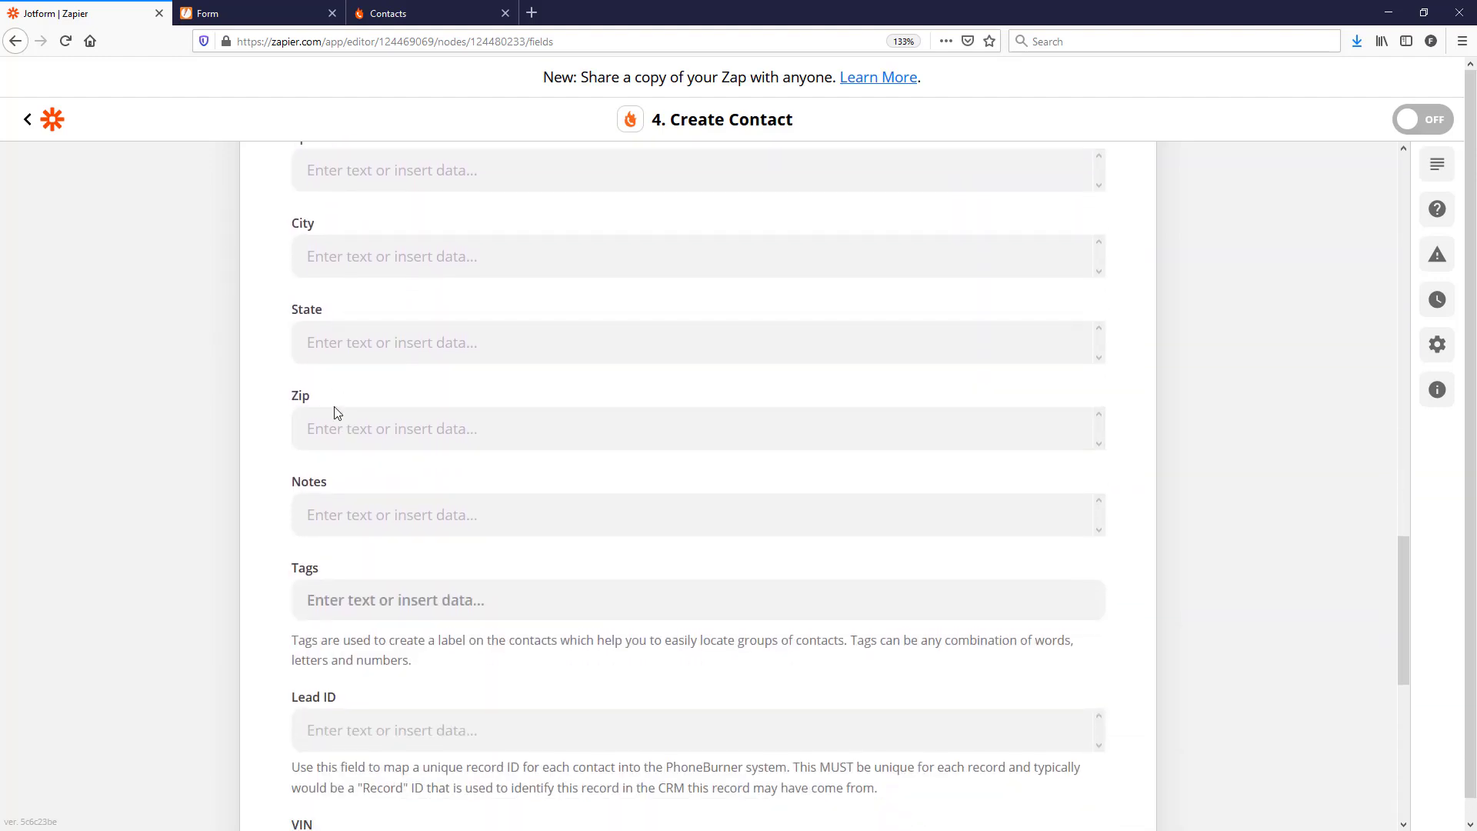
scroll(323, 462, down, 2)
click(361, 400)
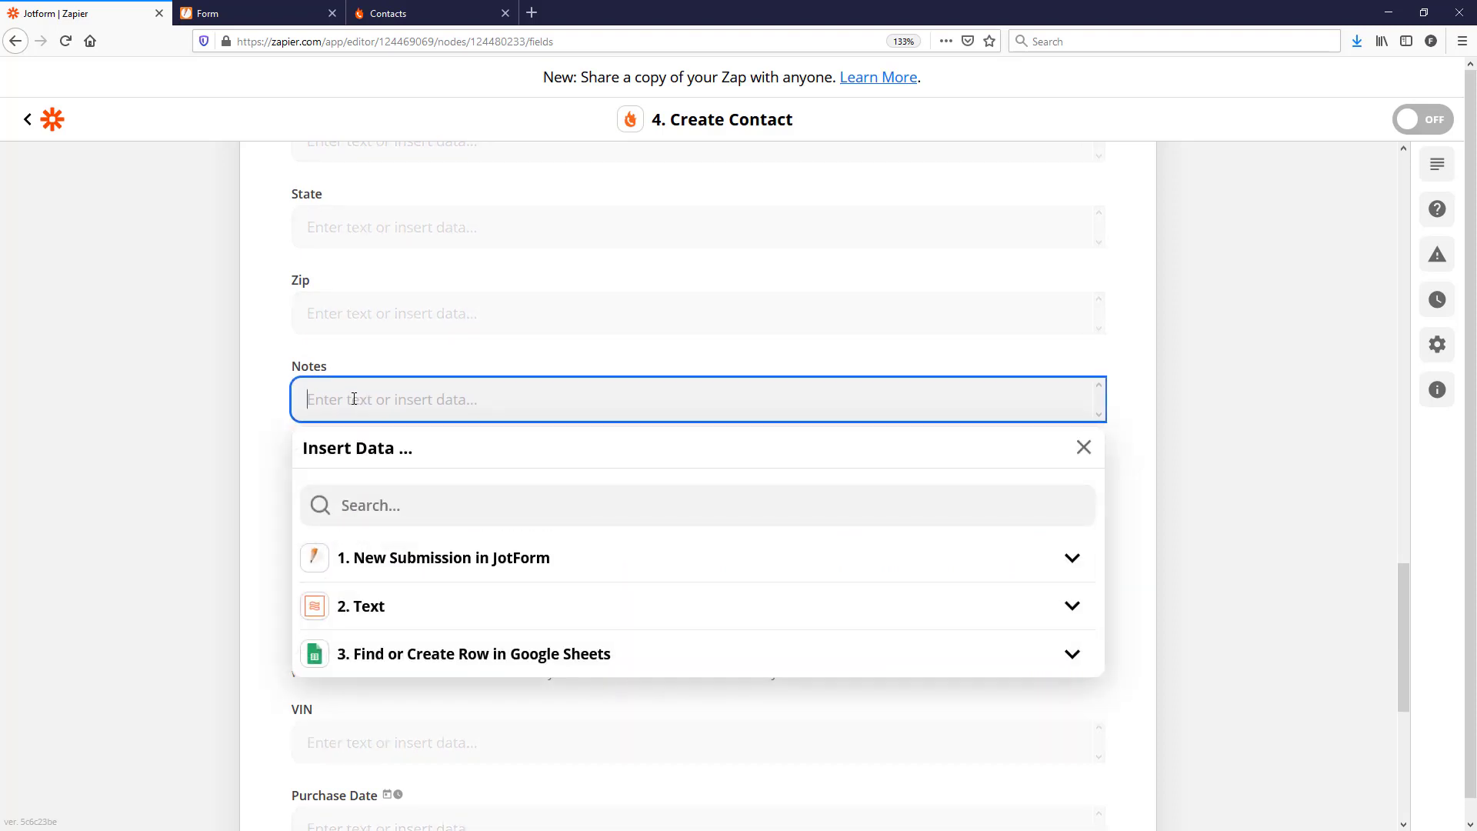
click(388, 14)
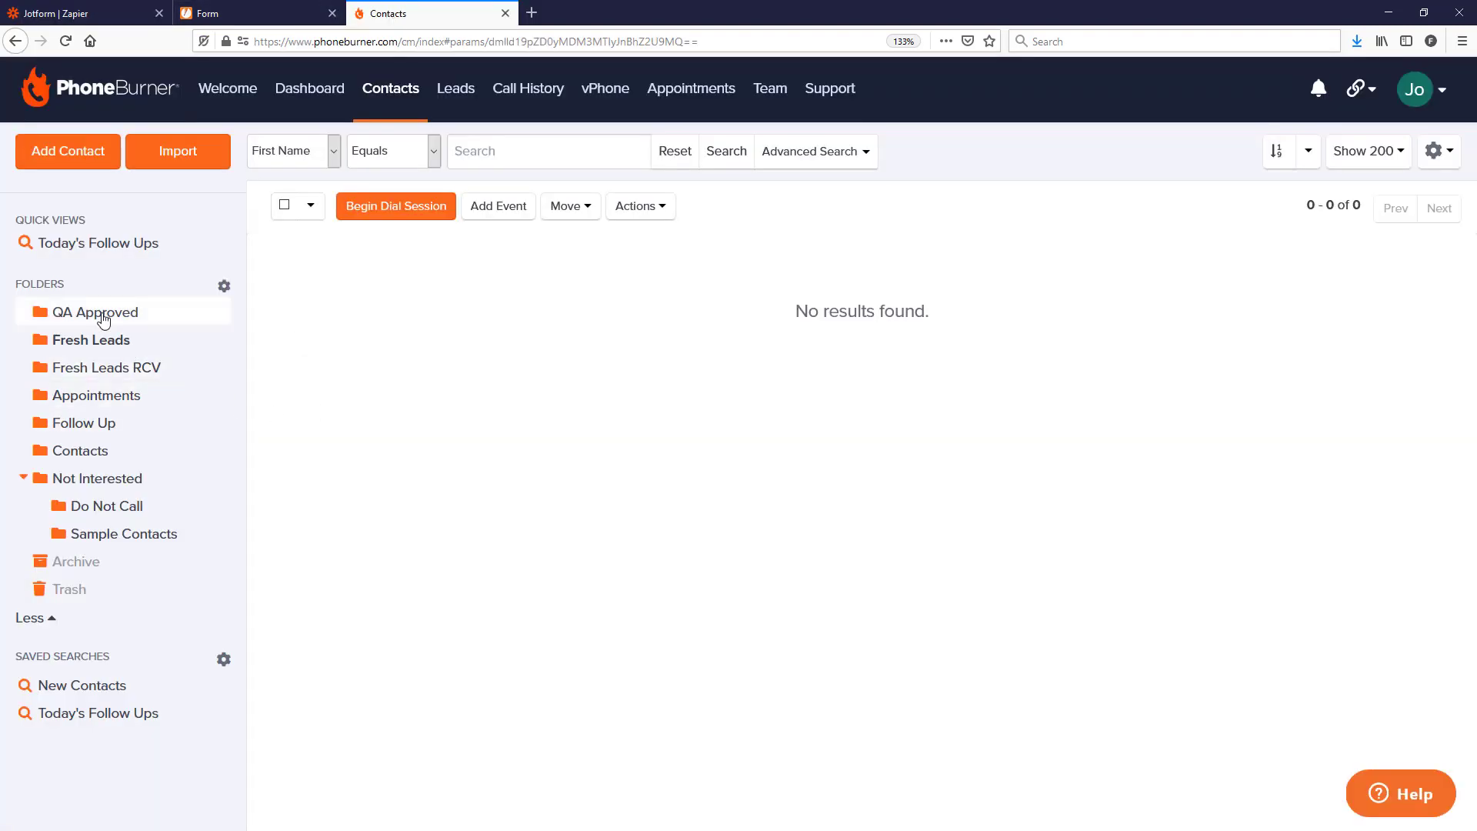
click(105, 530)
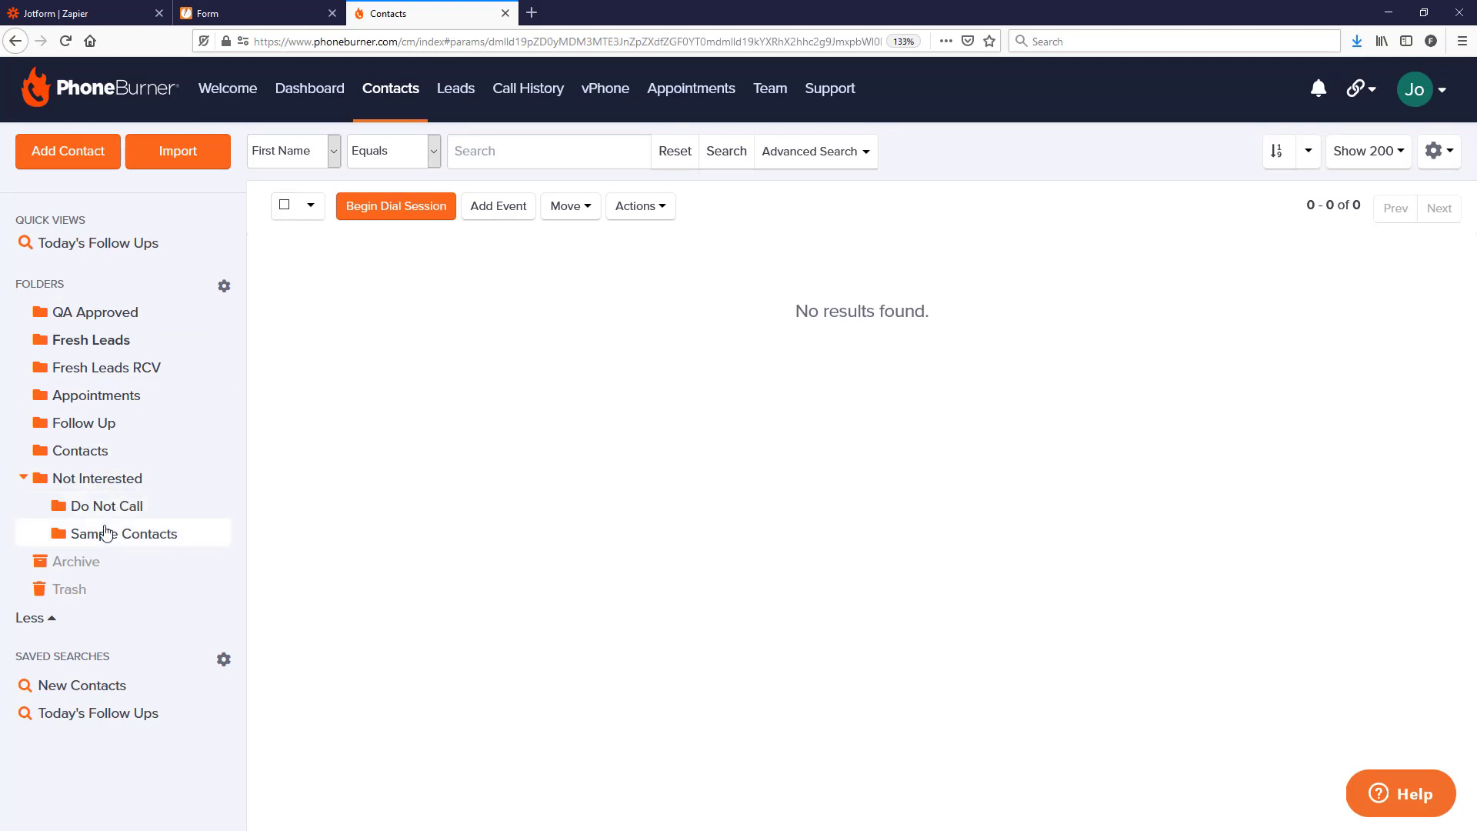
click(358, 255)
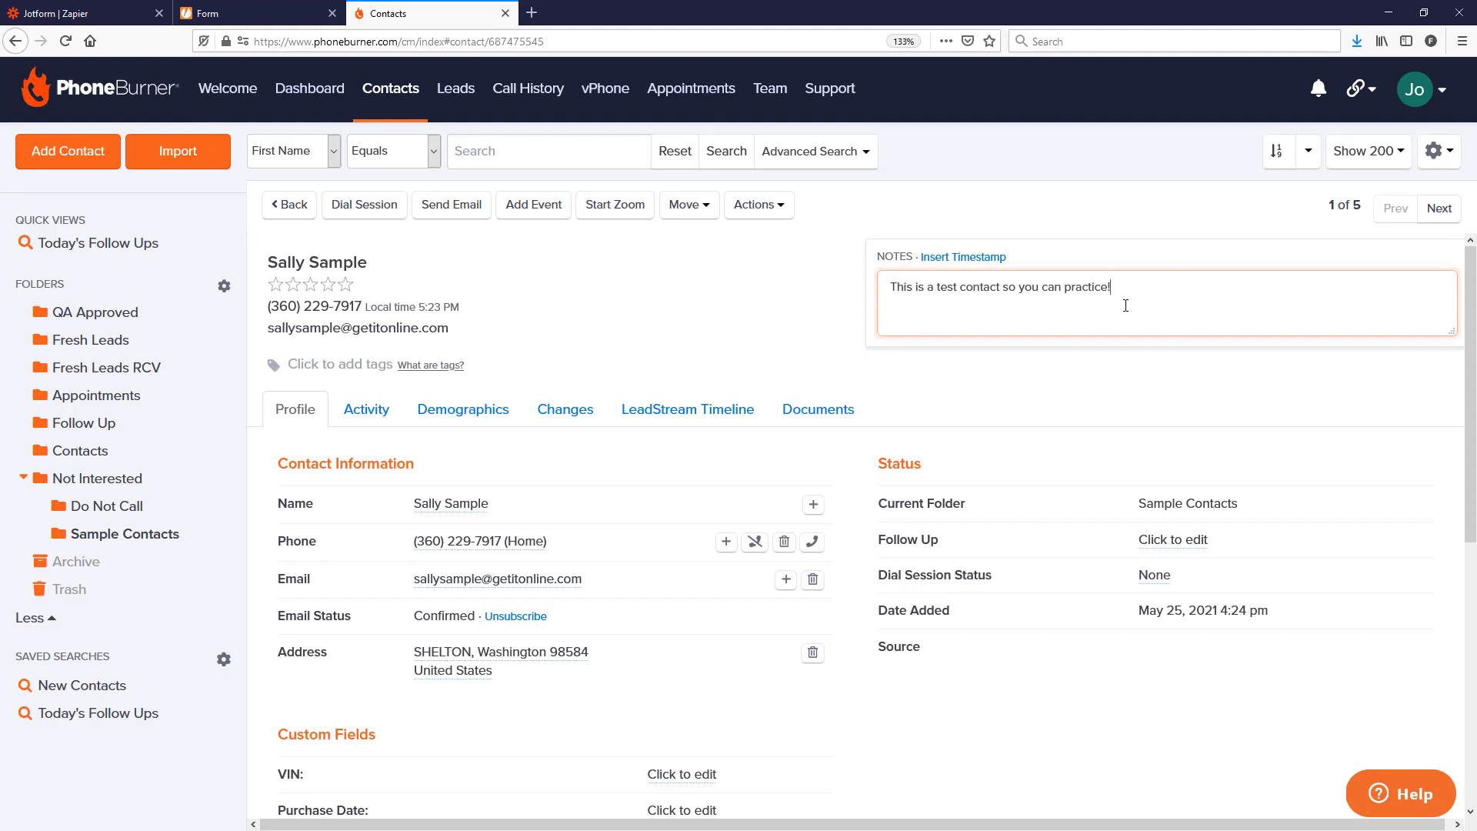
- Return to Zapier and fill the contact's Notes with "New Jotform lead created" followed by the Date Created value from the Google Sheets step
click(115, 14)
click(438, 399)
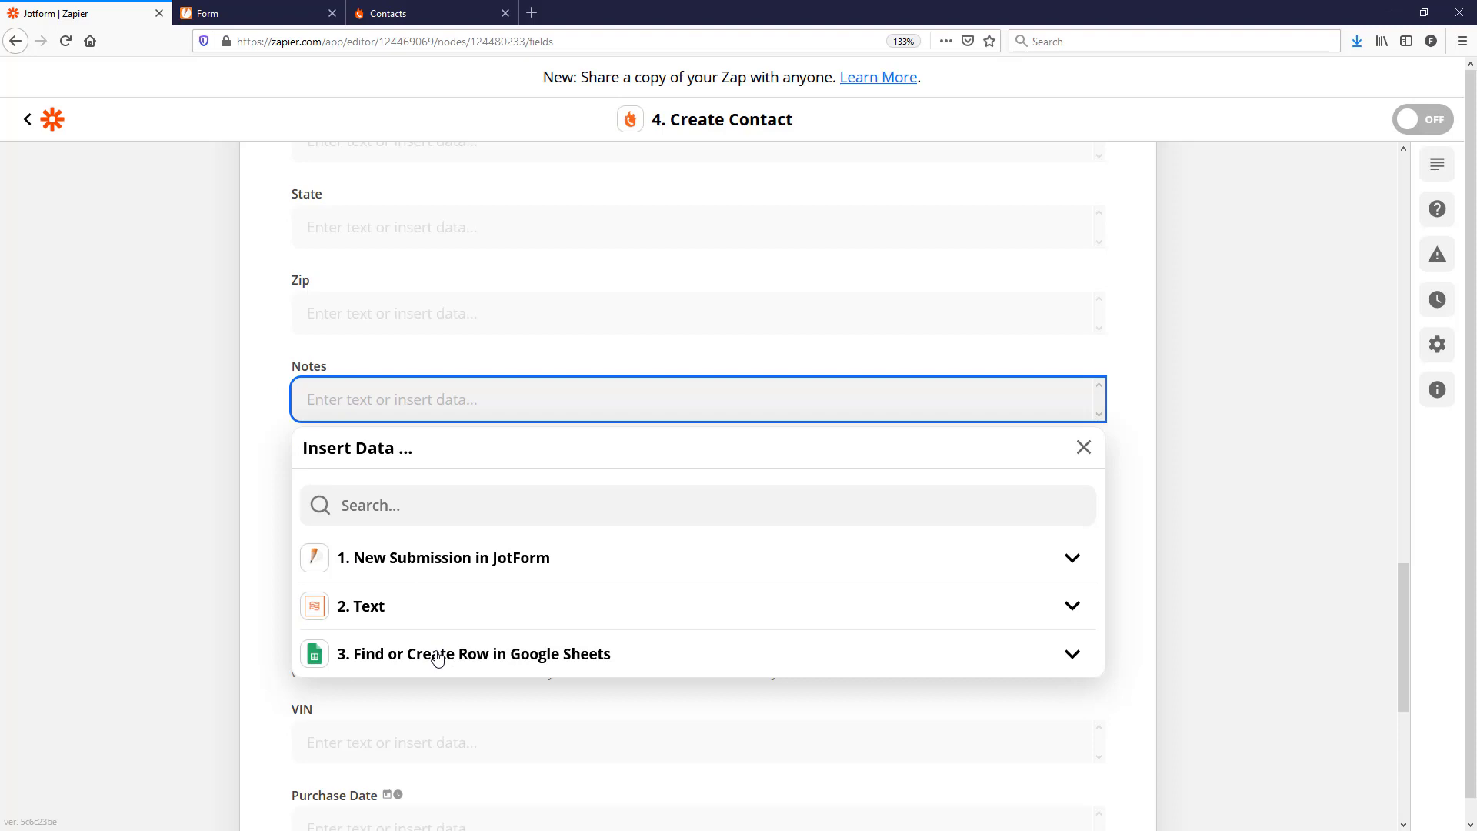
text(New Jotform lead created)
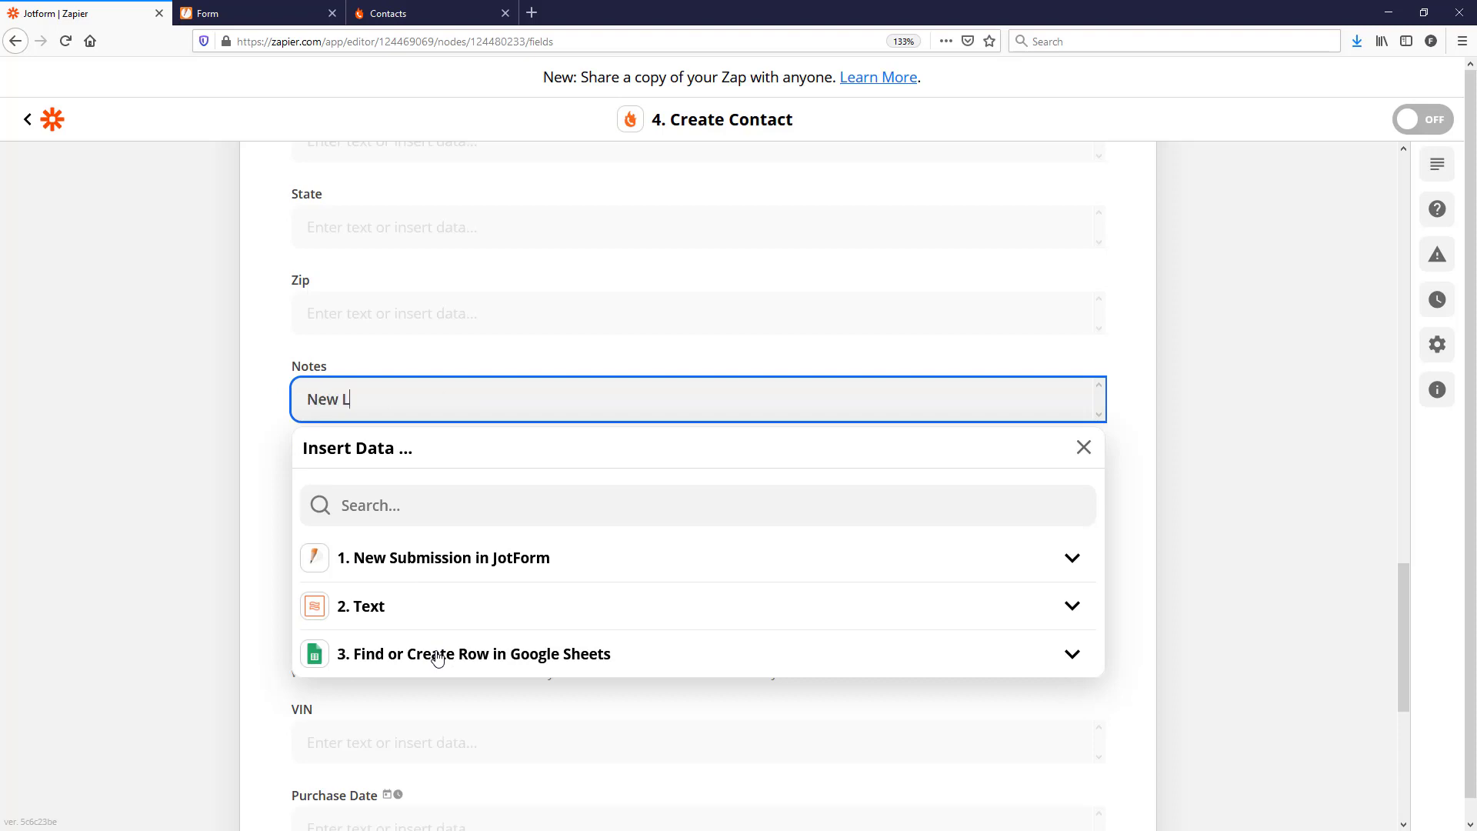
click(437, 658)
click(422, 695)
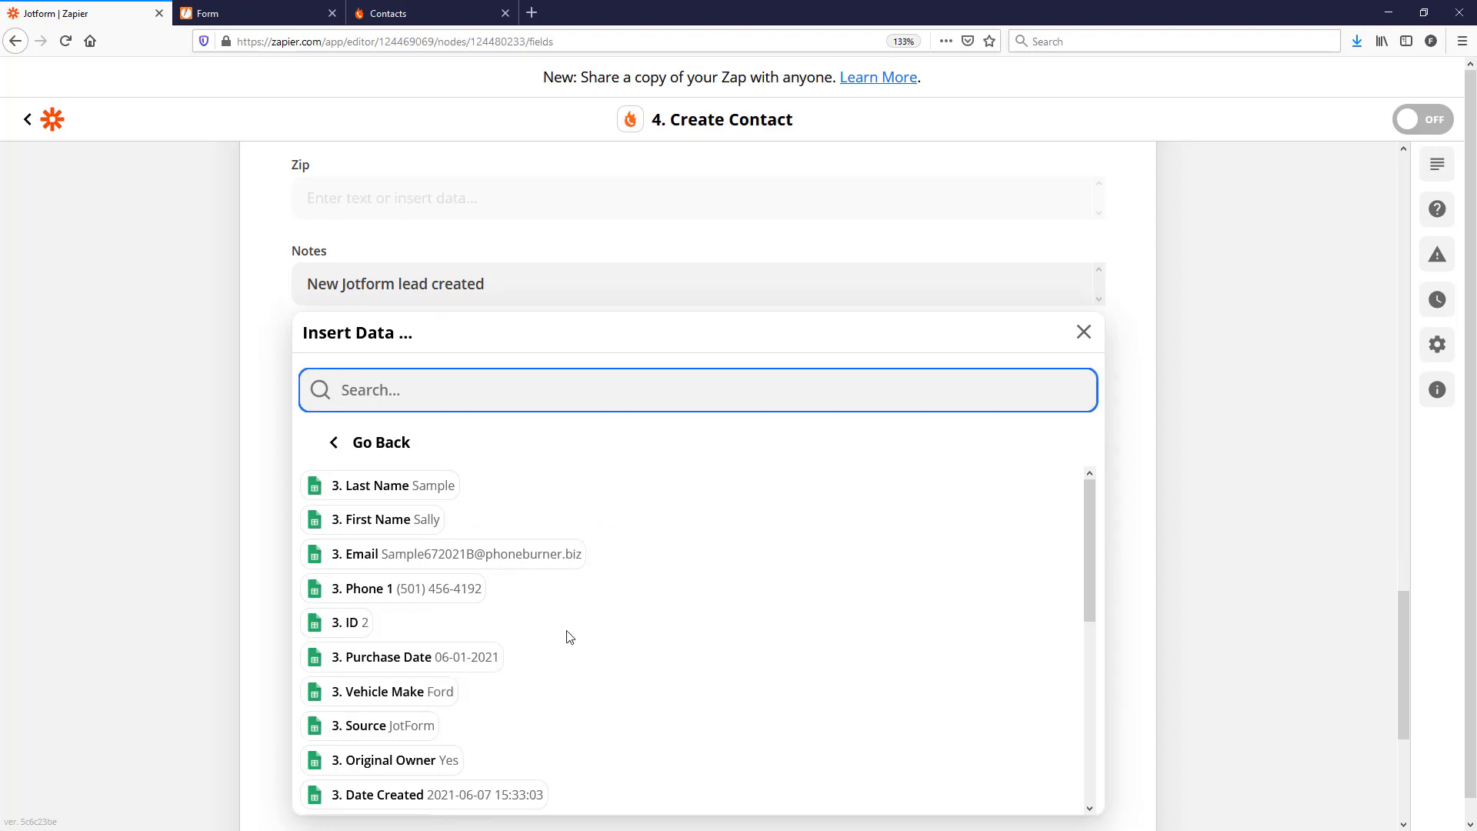
scroll(584, 630, down, 2)
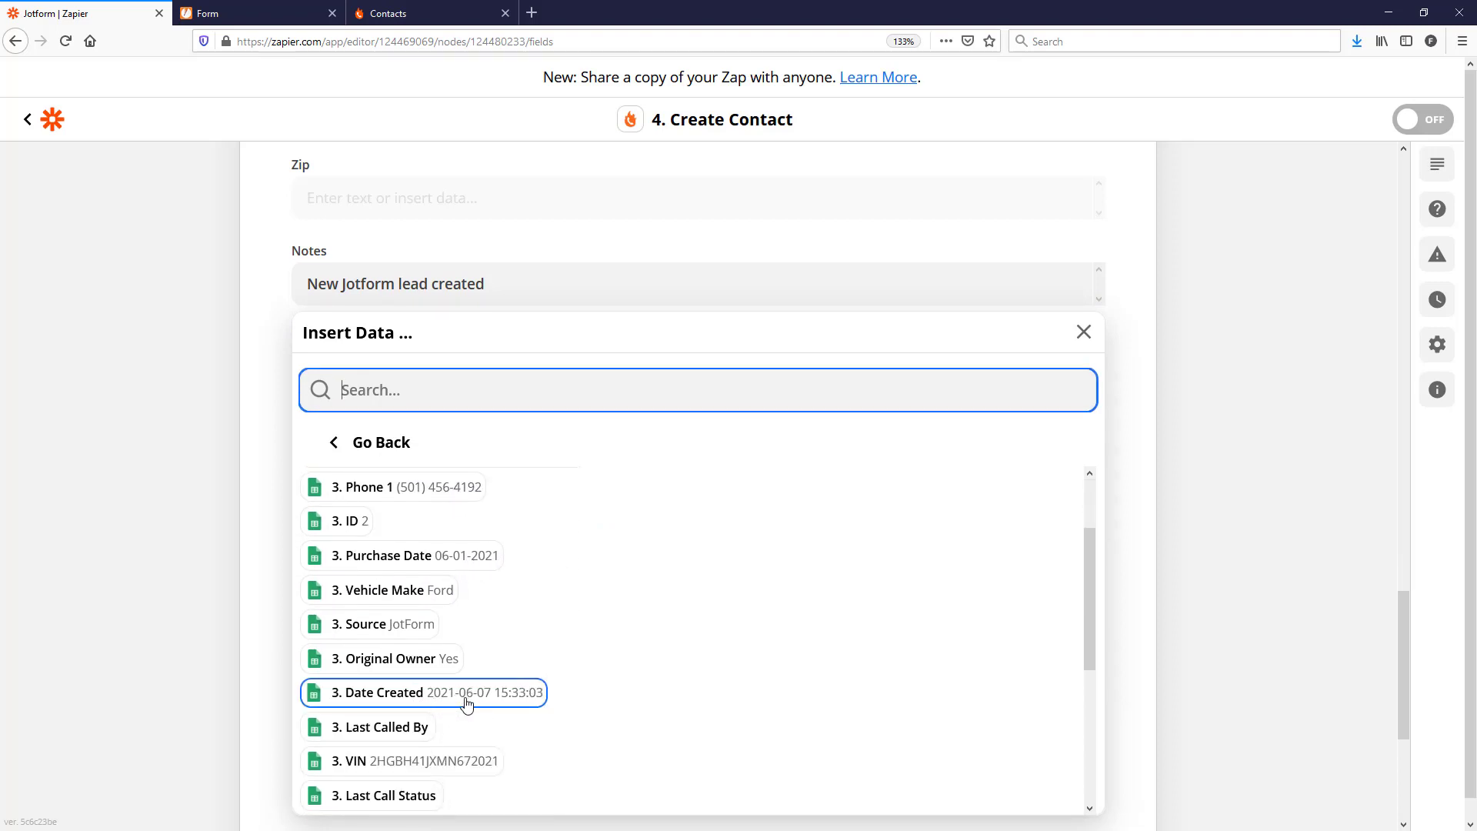
click(433, 696)
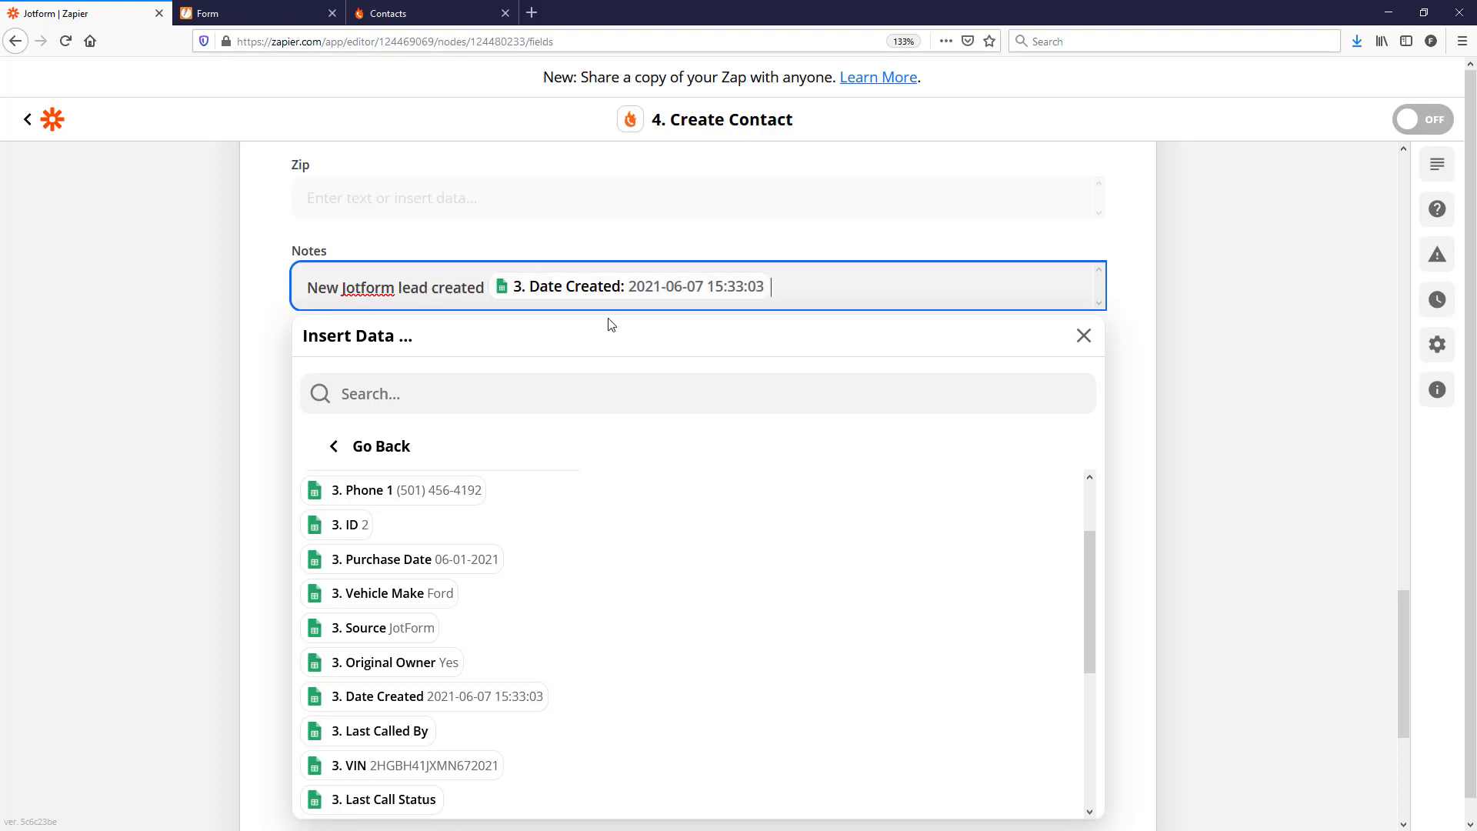
click(1146, 345)
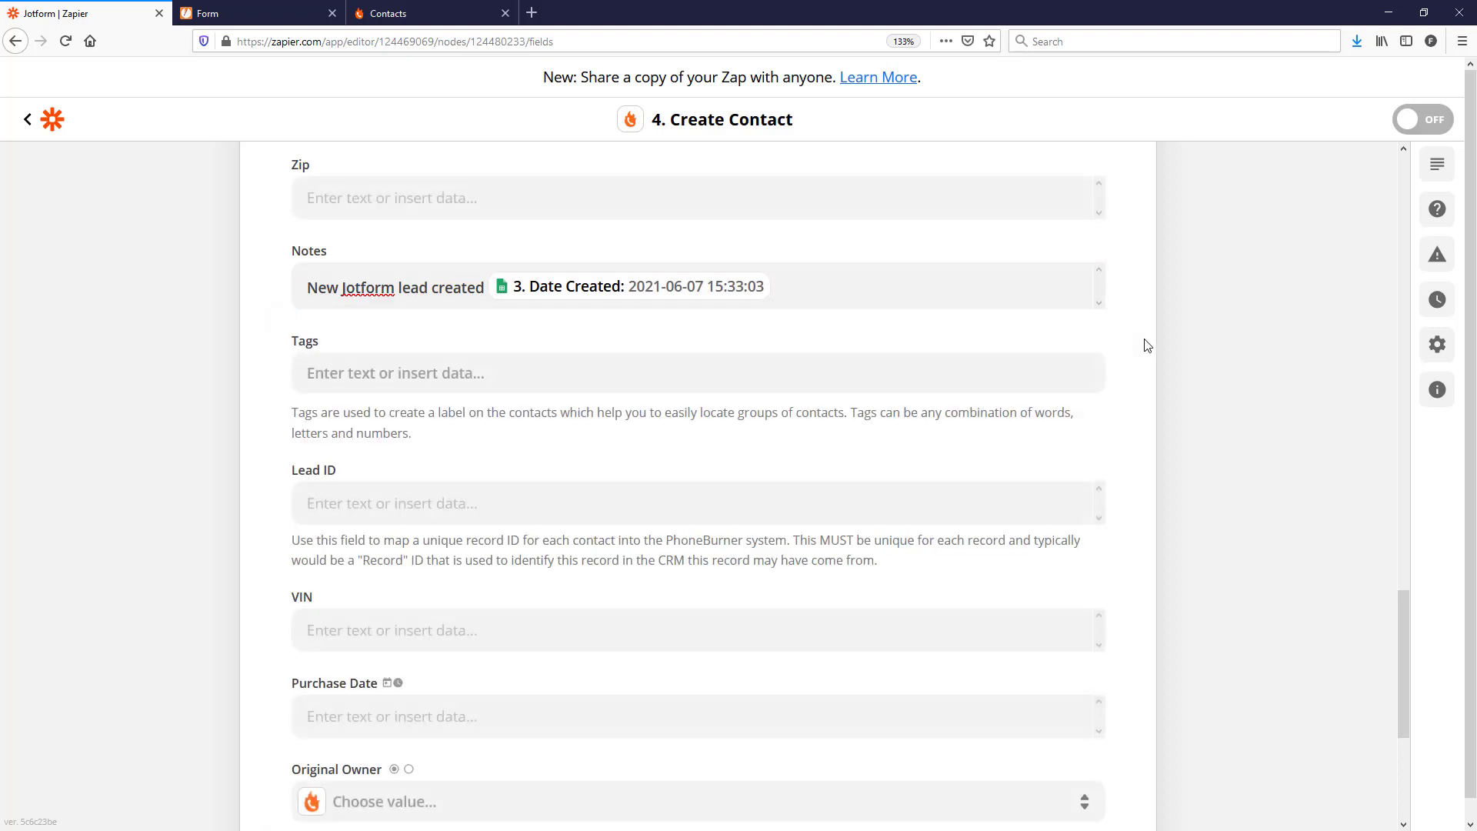
- Add the tag "JotForm" to the contact's Tags field
scroll(622, 515, down, 2)
click(383, 264)
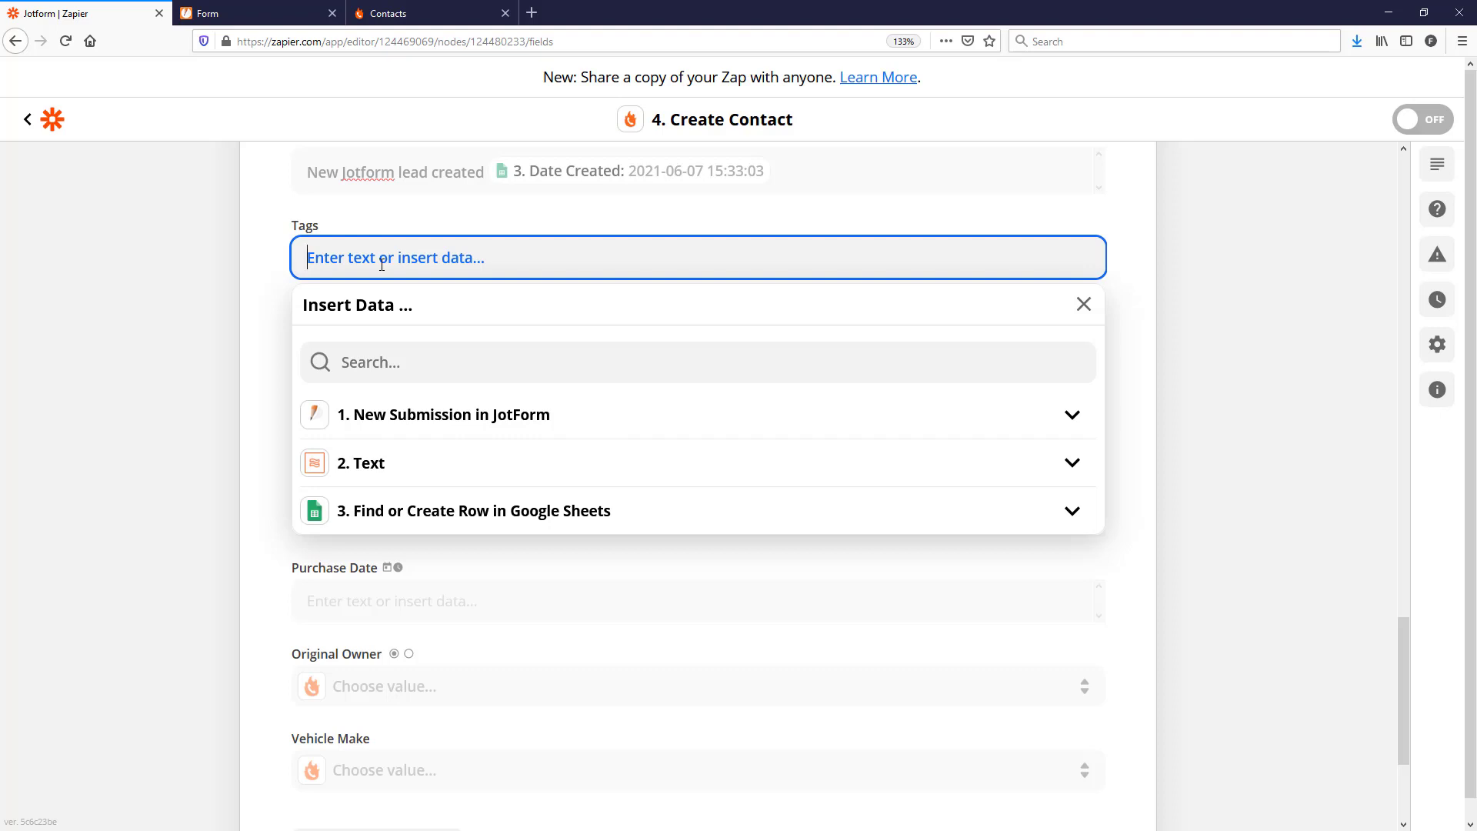
text(JotForm)
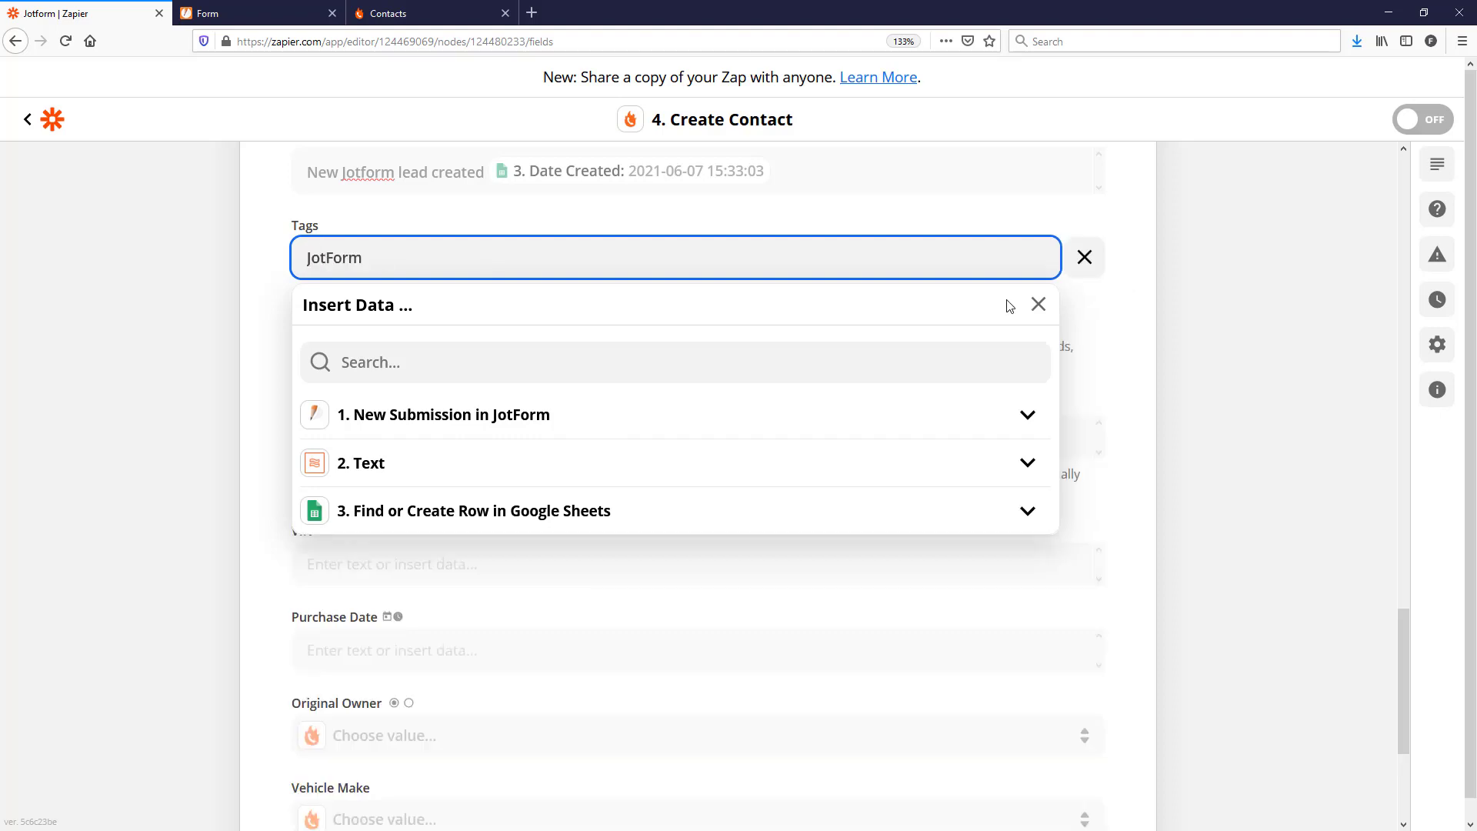
click(1174, 348)
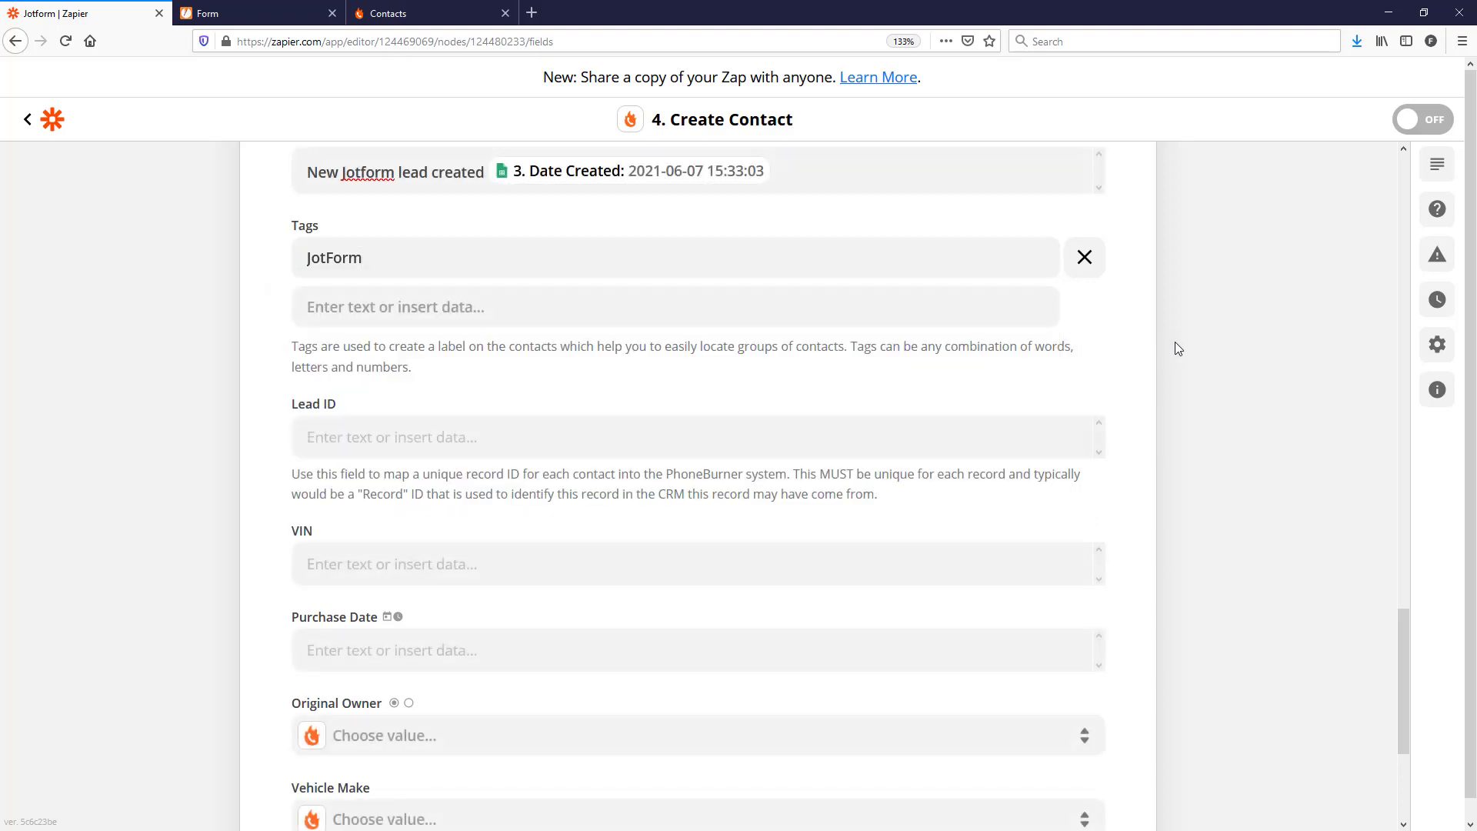
- Find "lead" among the insertable data and map the contact's Lead ID field to the Lead_ID value from the Google Sheets step
scroll(495, 379, down, 2)
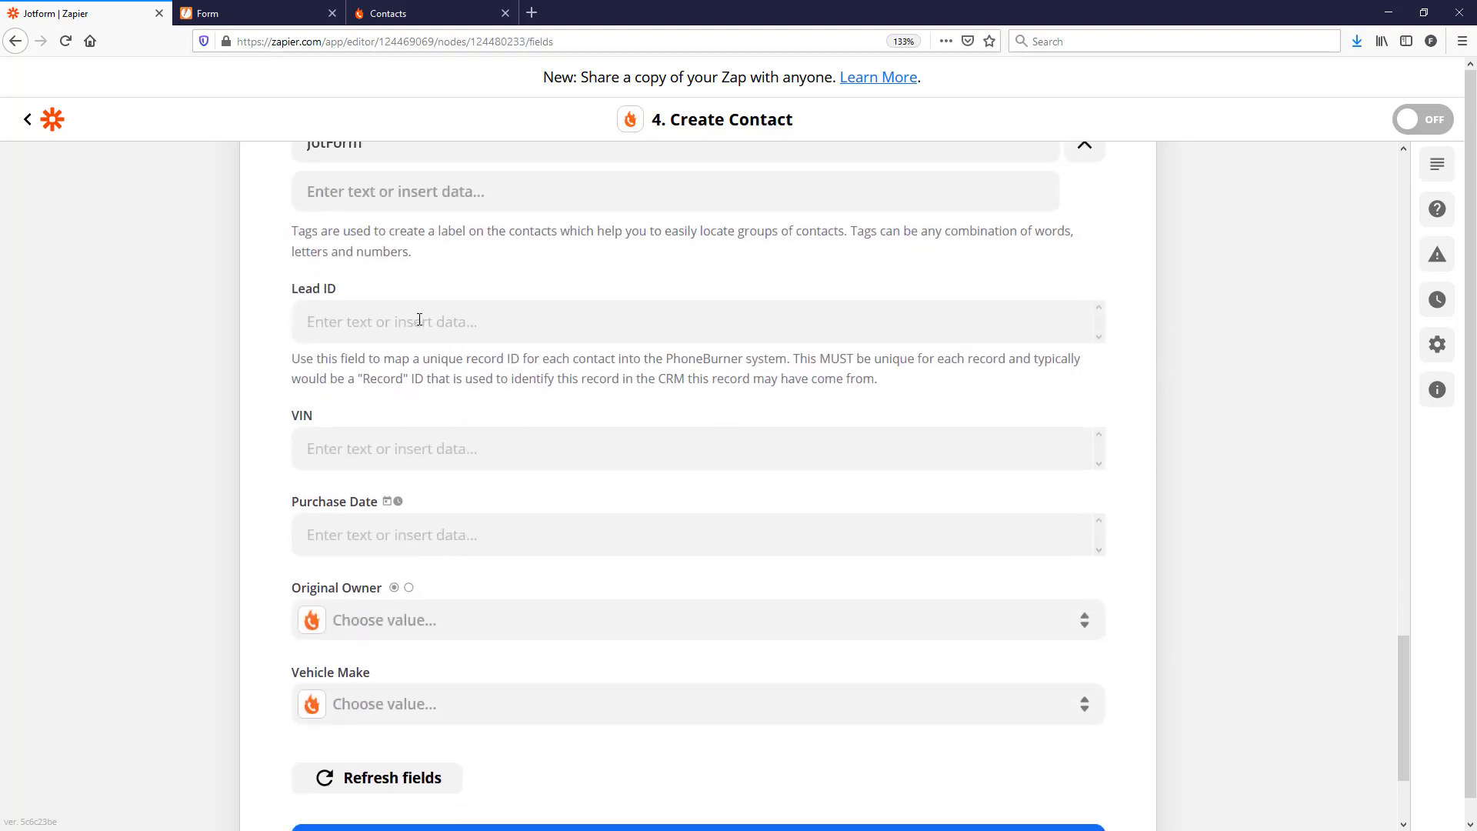
click(420, 319)
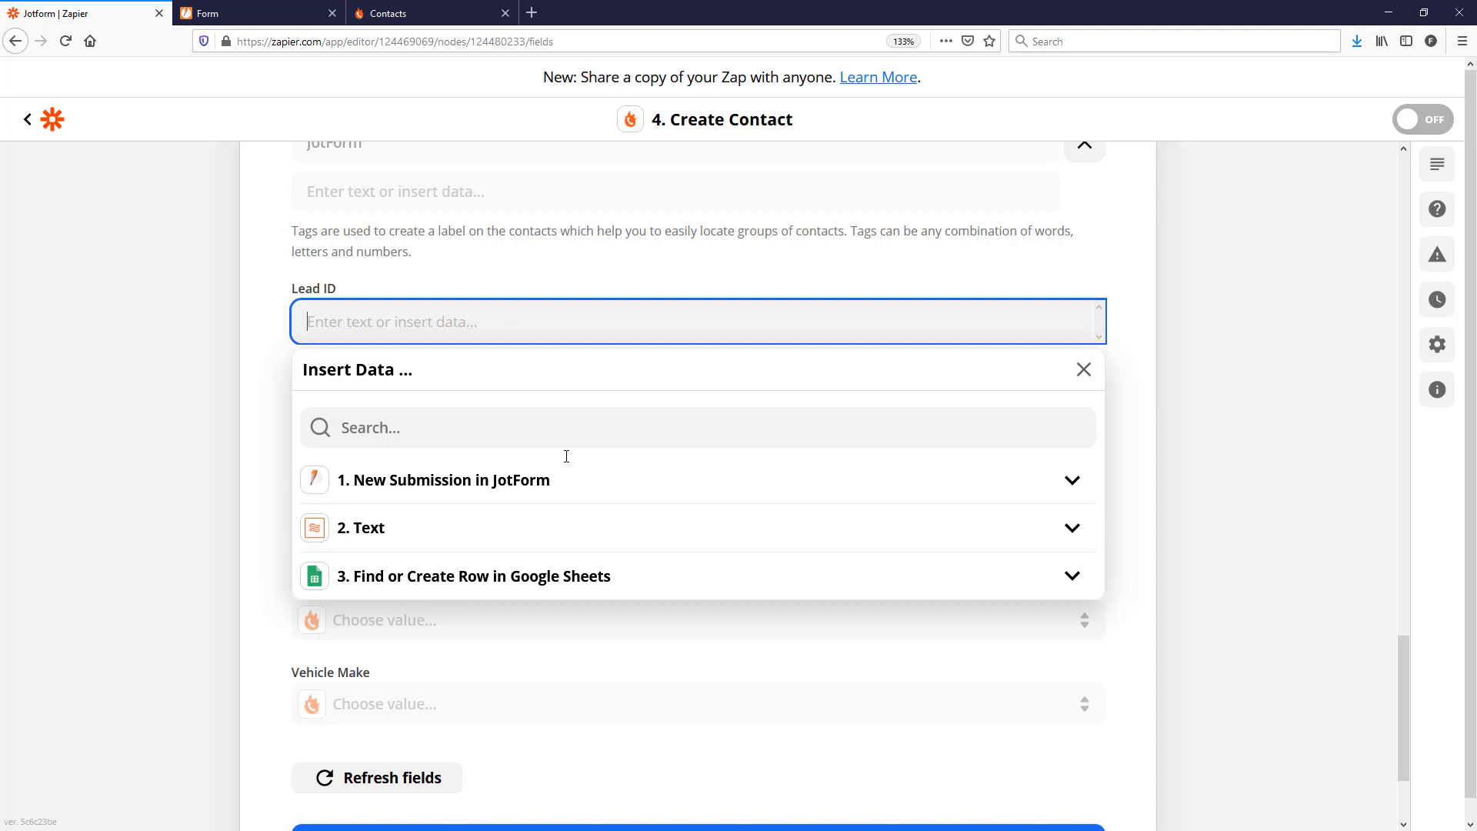
click(544, 575)
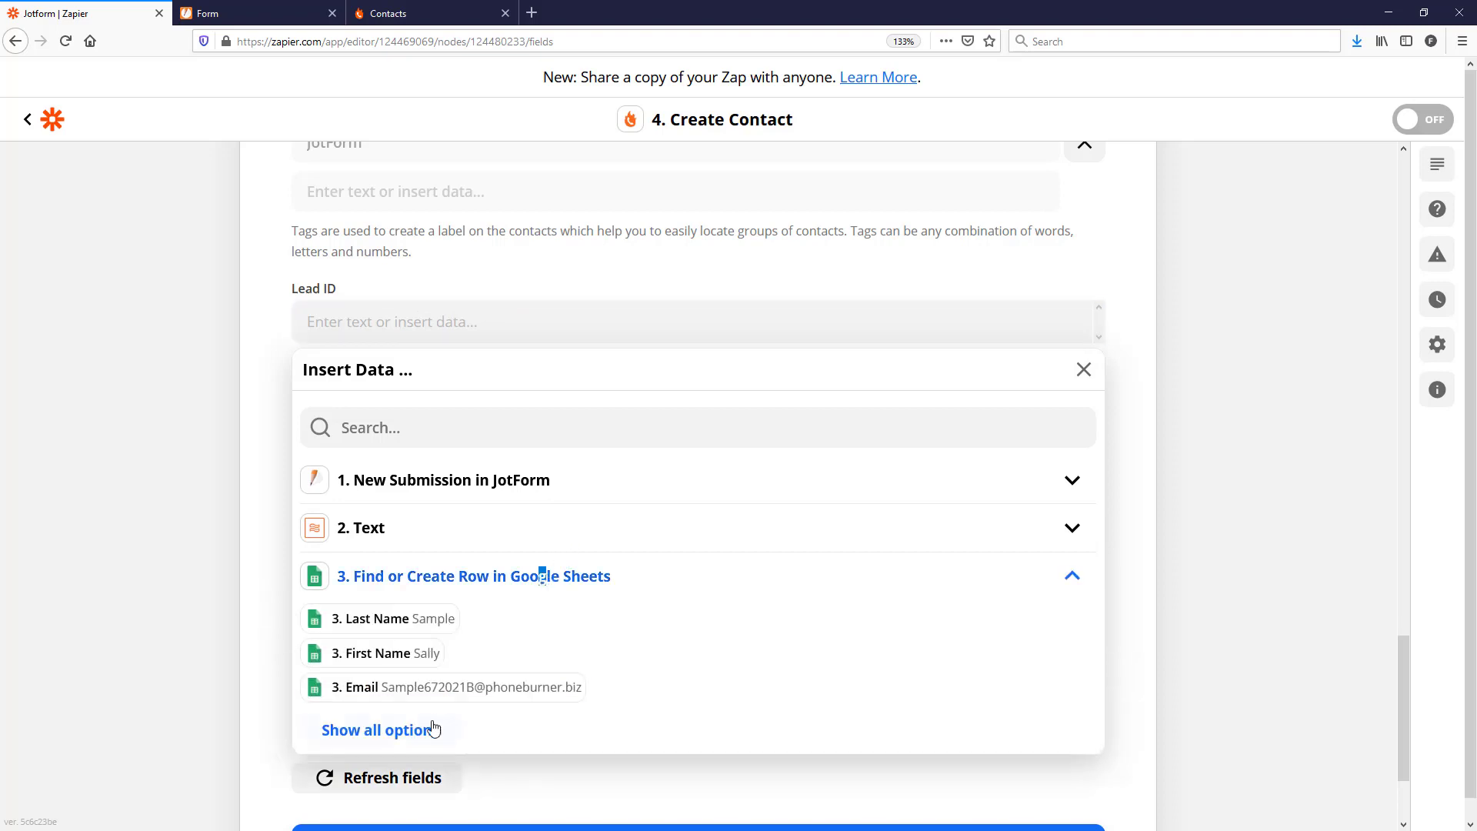
click(354, 428)
text(l;ea)
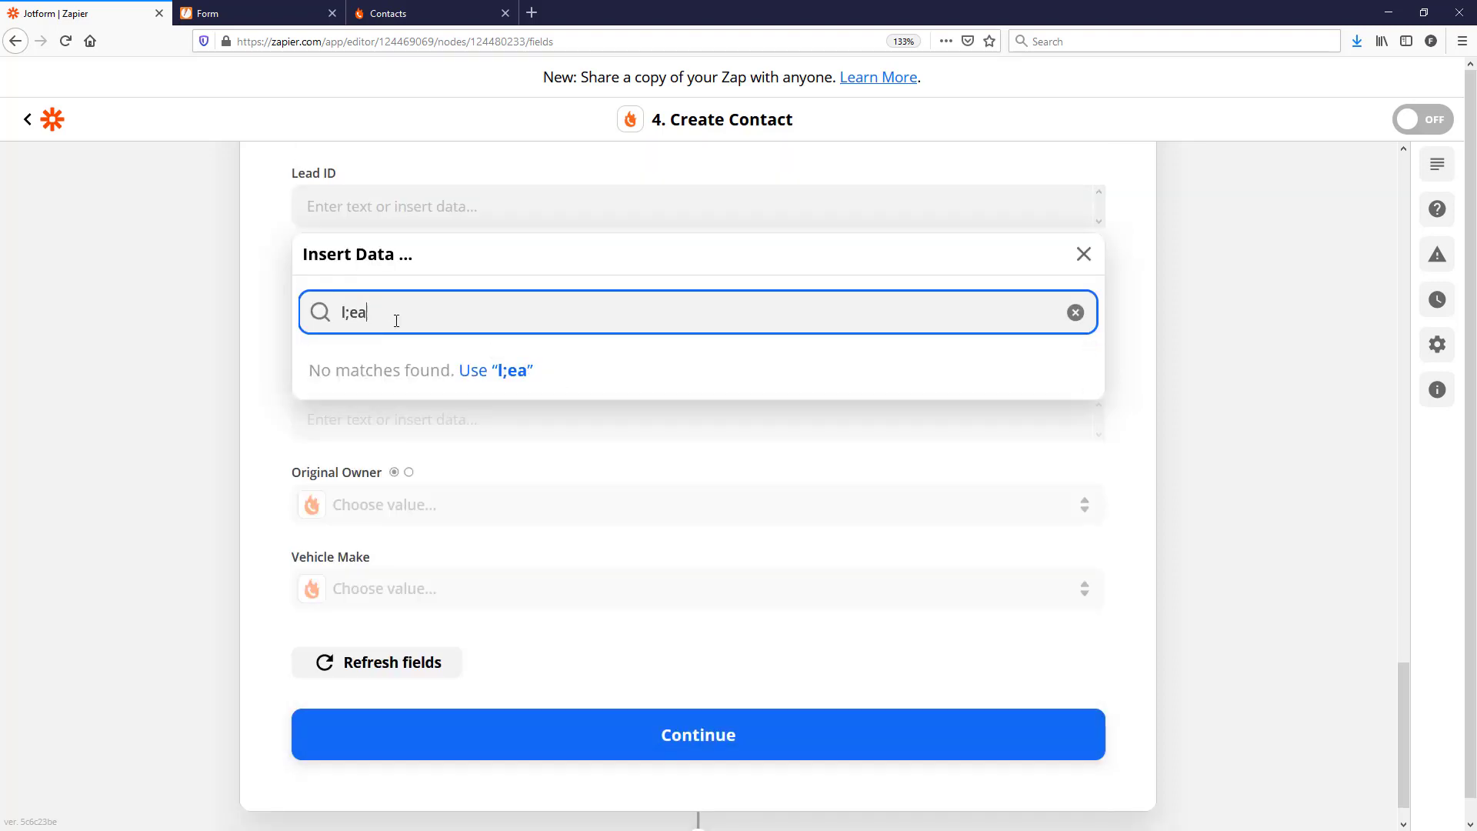
key(BackSpace)
key(BackSpace)
key(BackSpace)
text(ead)
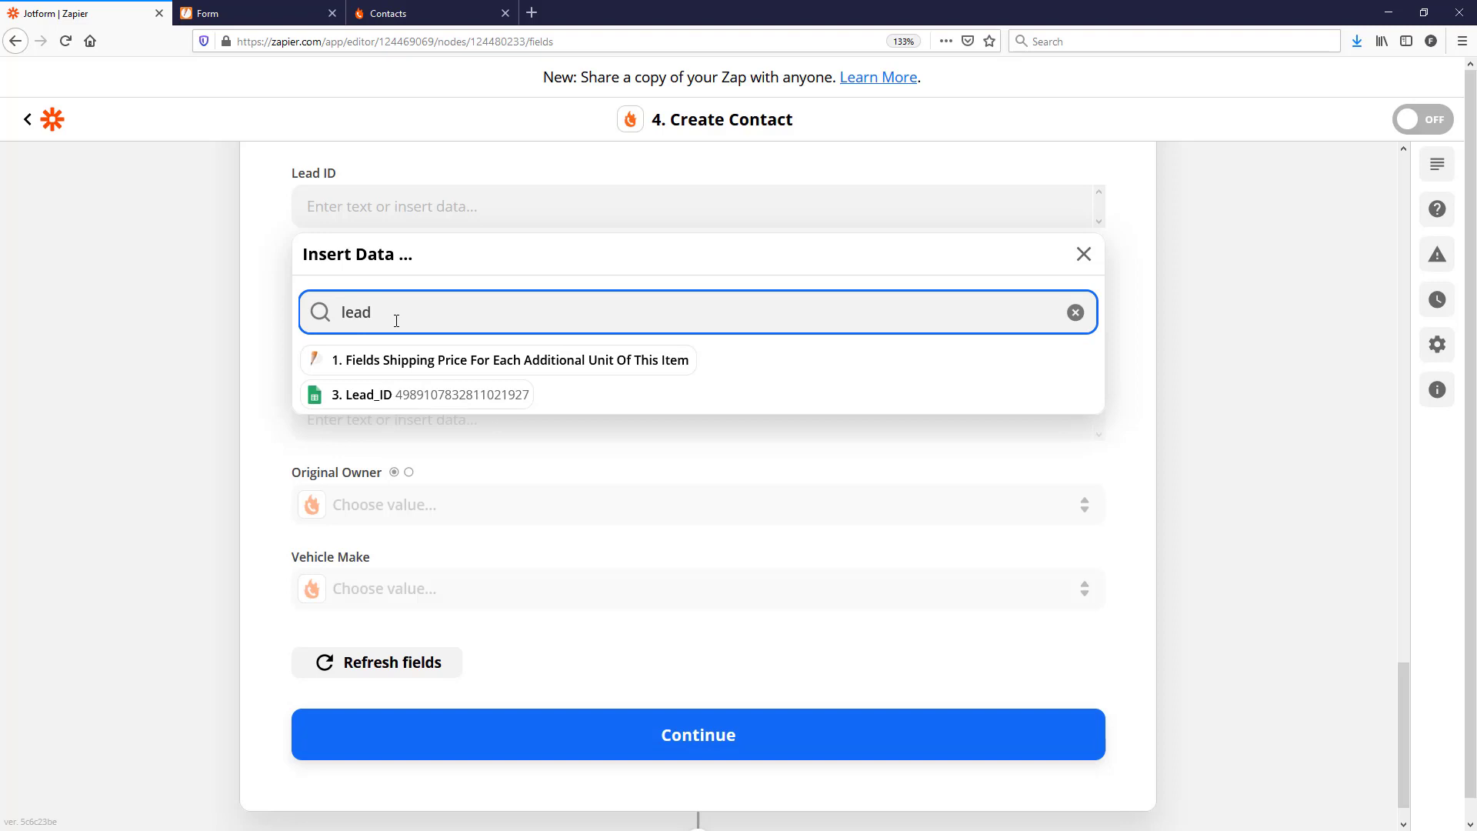
click(364, 395)
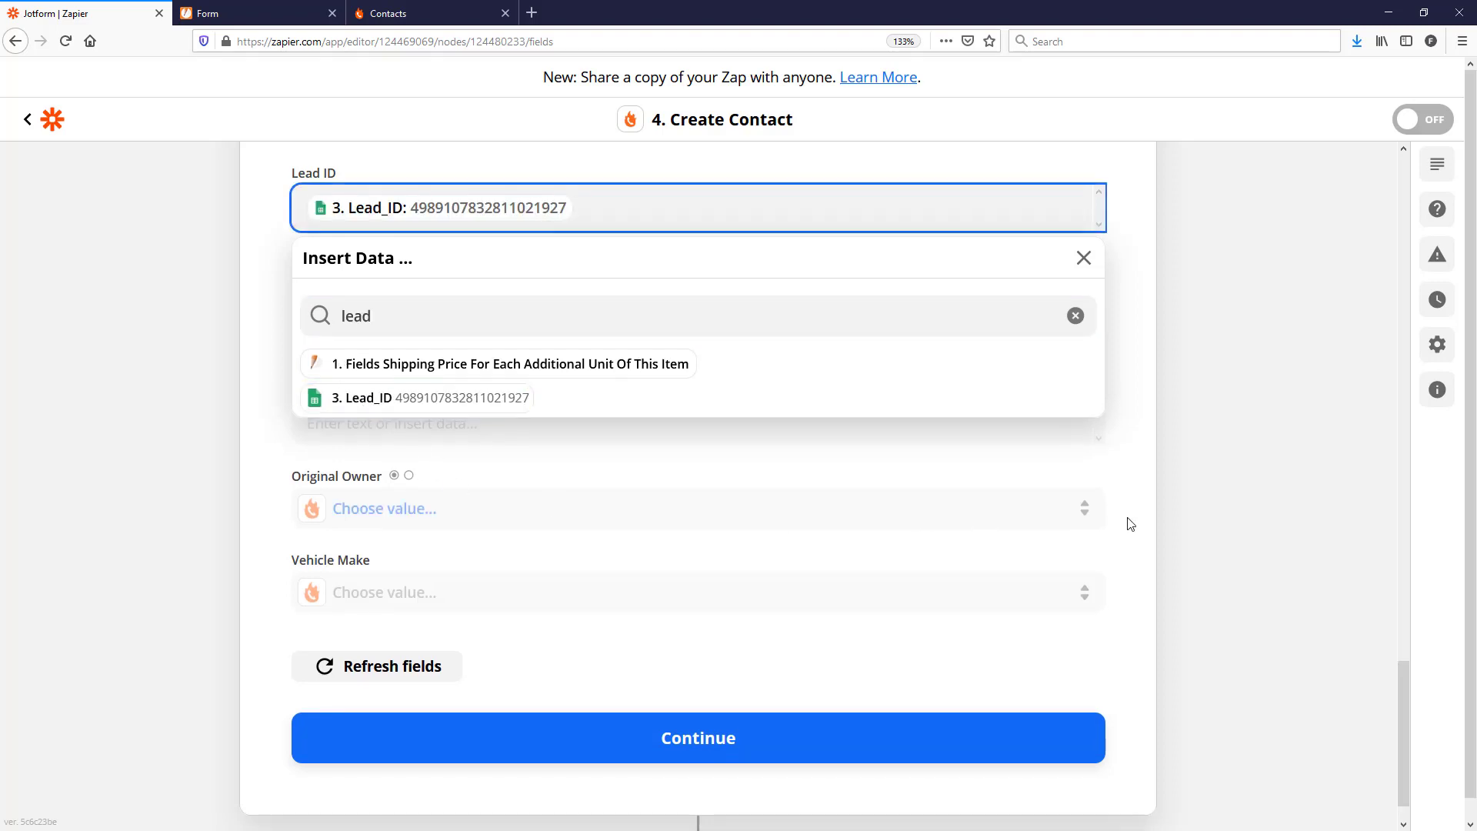
click(1213, 520)
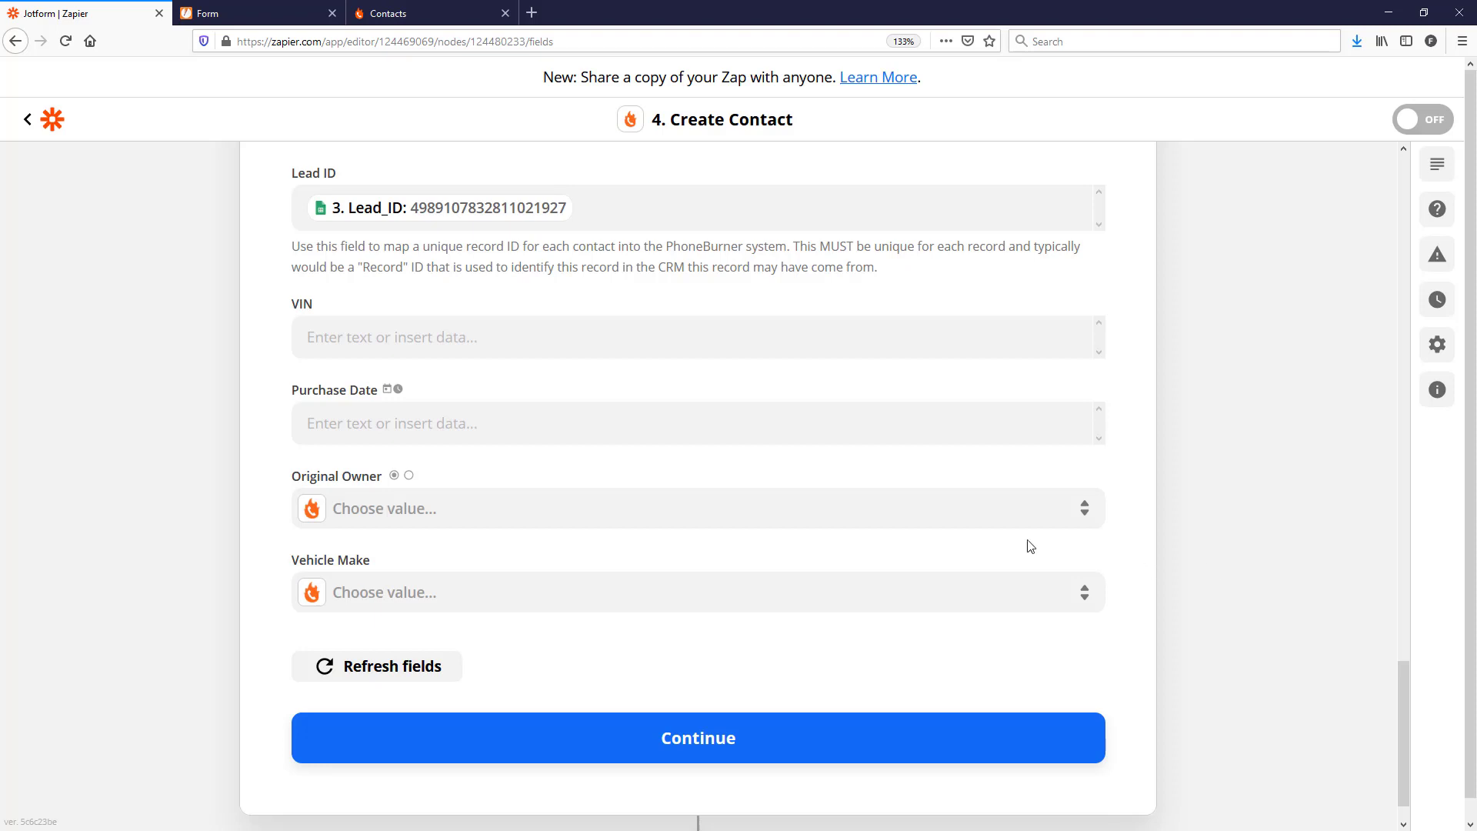
- Find "vin" among the insertable data and map the contact's VIN field to the VIN value from the Google Sheets step
click(360, 346)
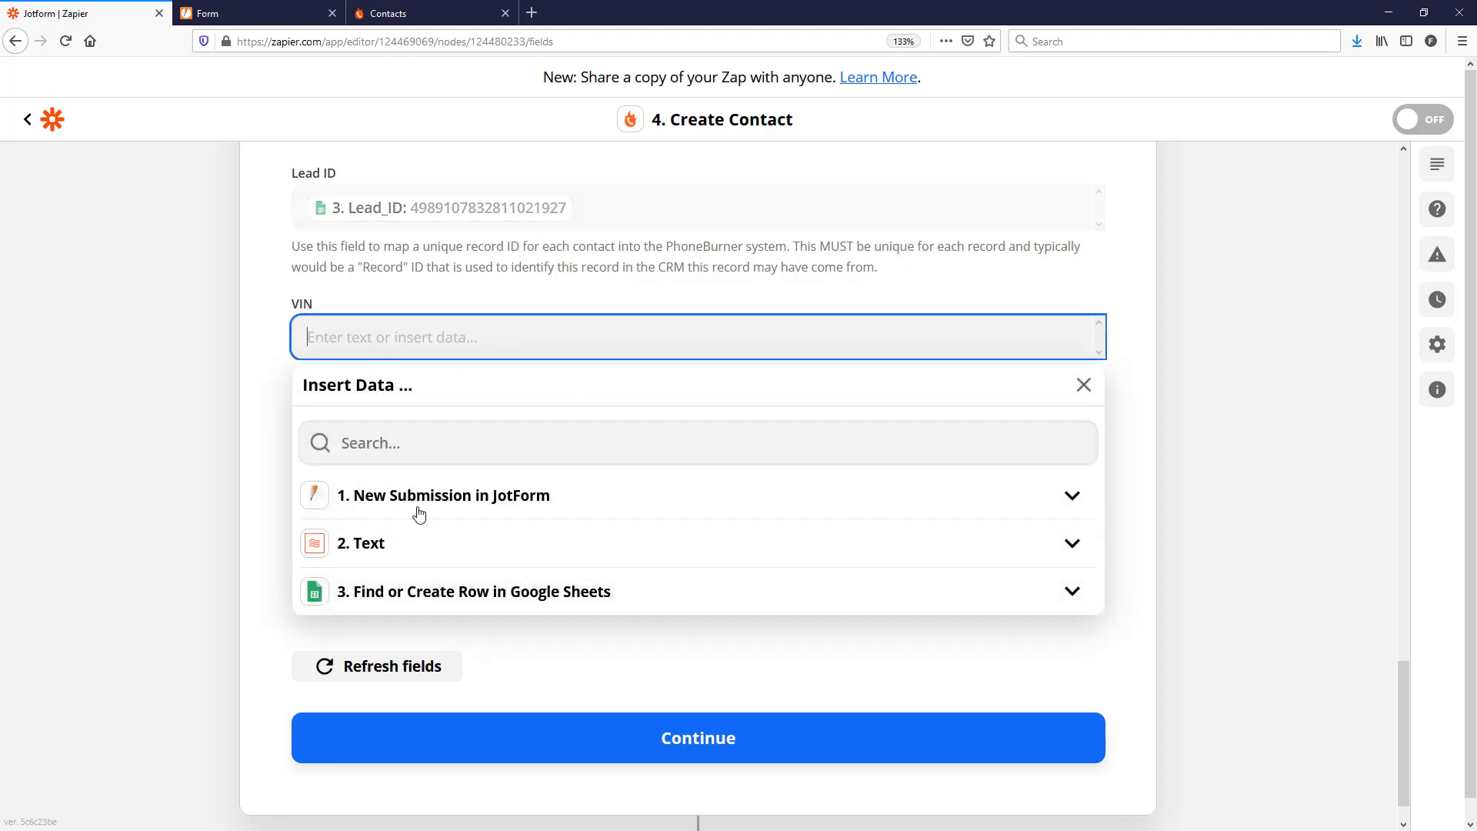
click(427, 591)
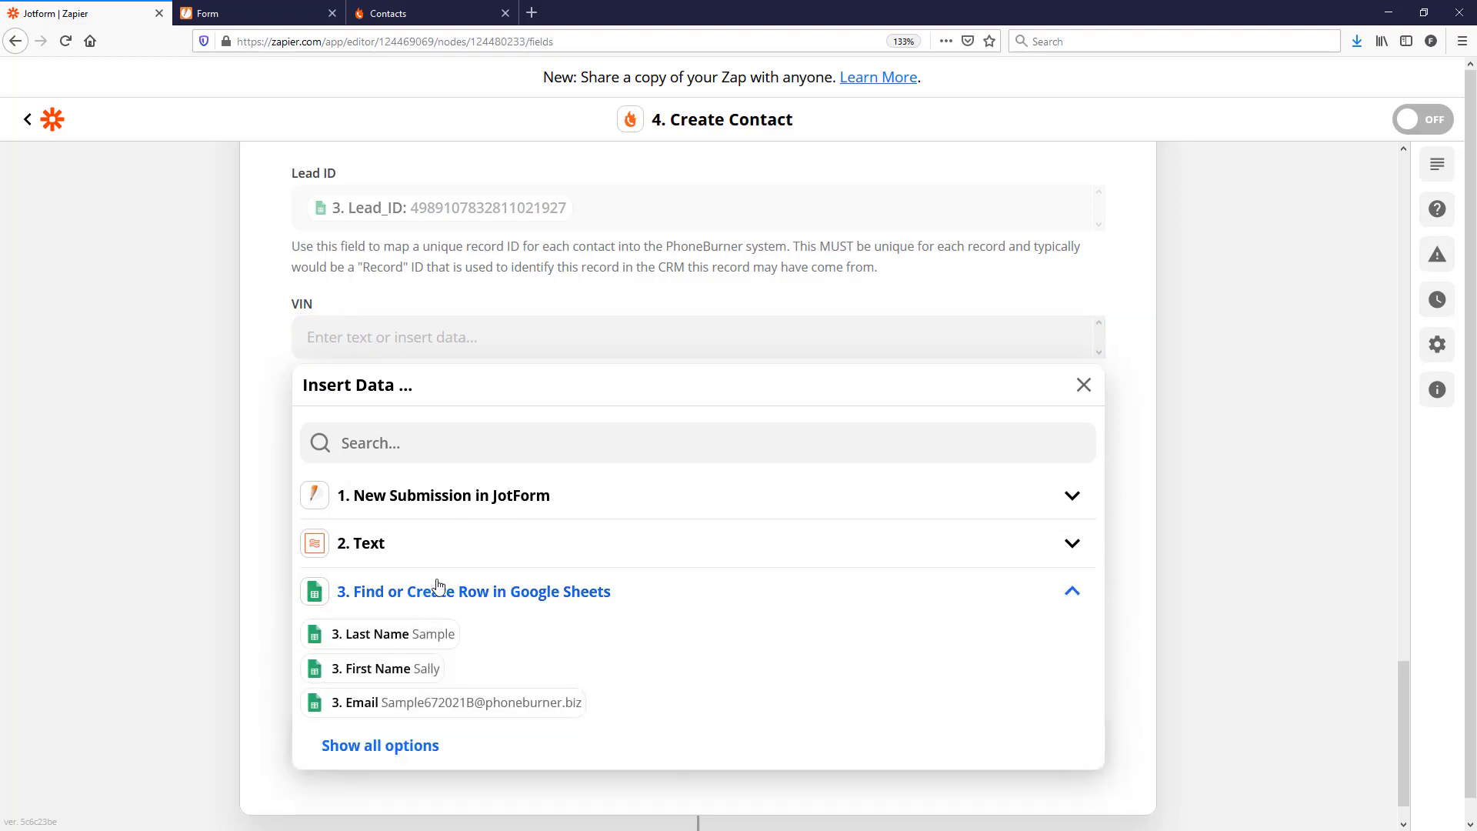
click(436, 449)
text(vin)
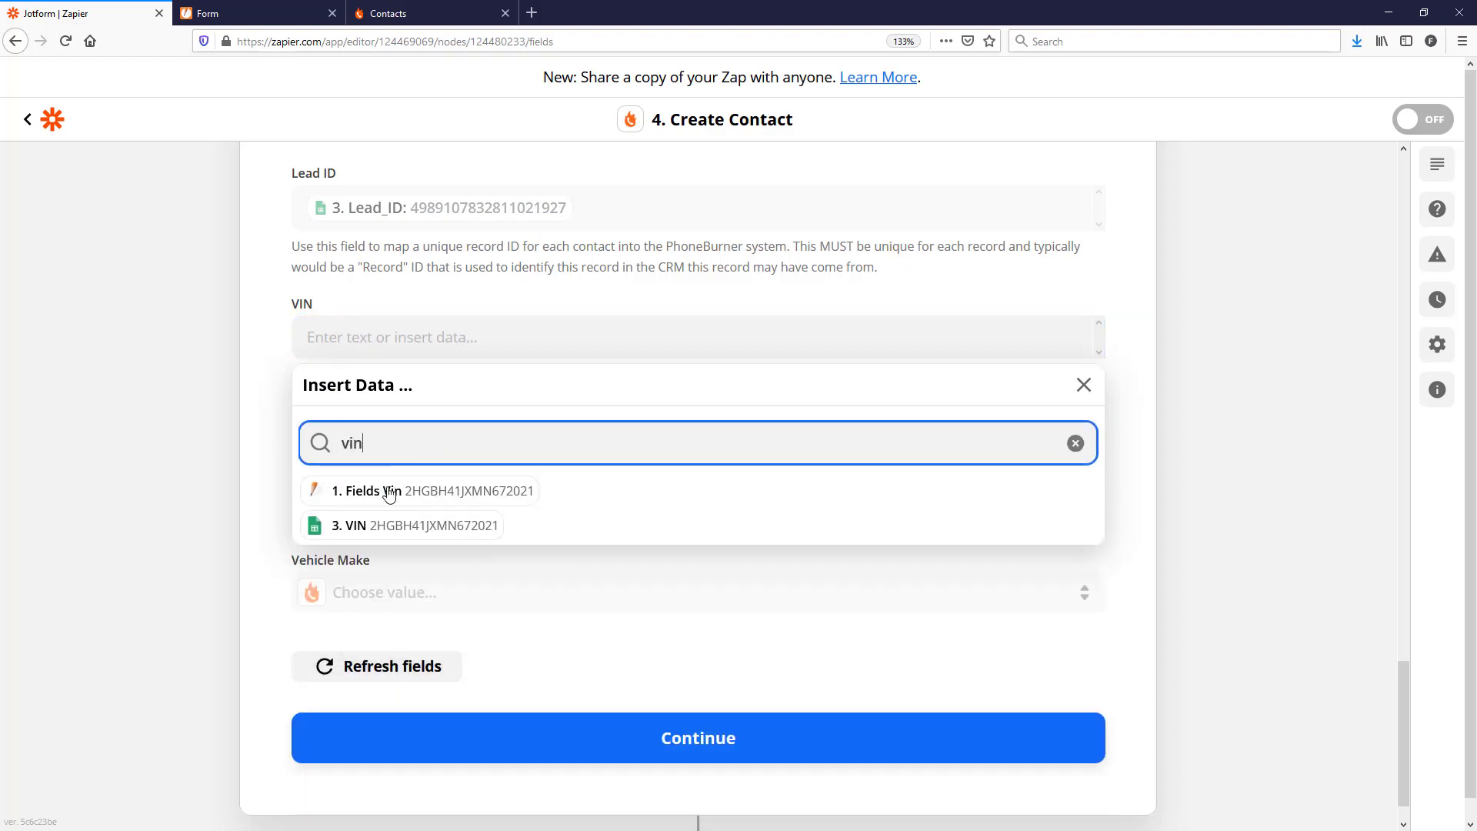
click(415, 525)
- Find "date" among the insertable data and map the Purchase Date field to the Google Sheets step's Purchase Date value
click(524, 377)
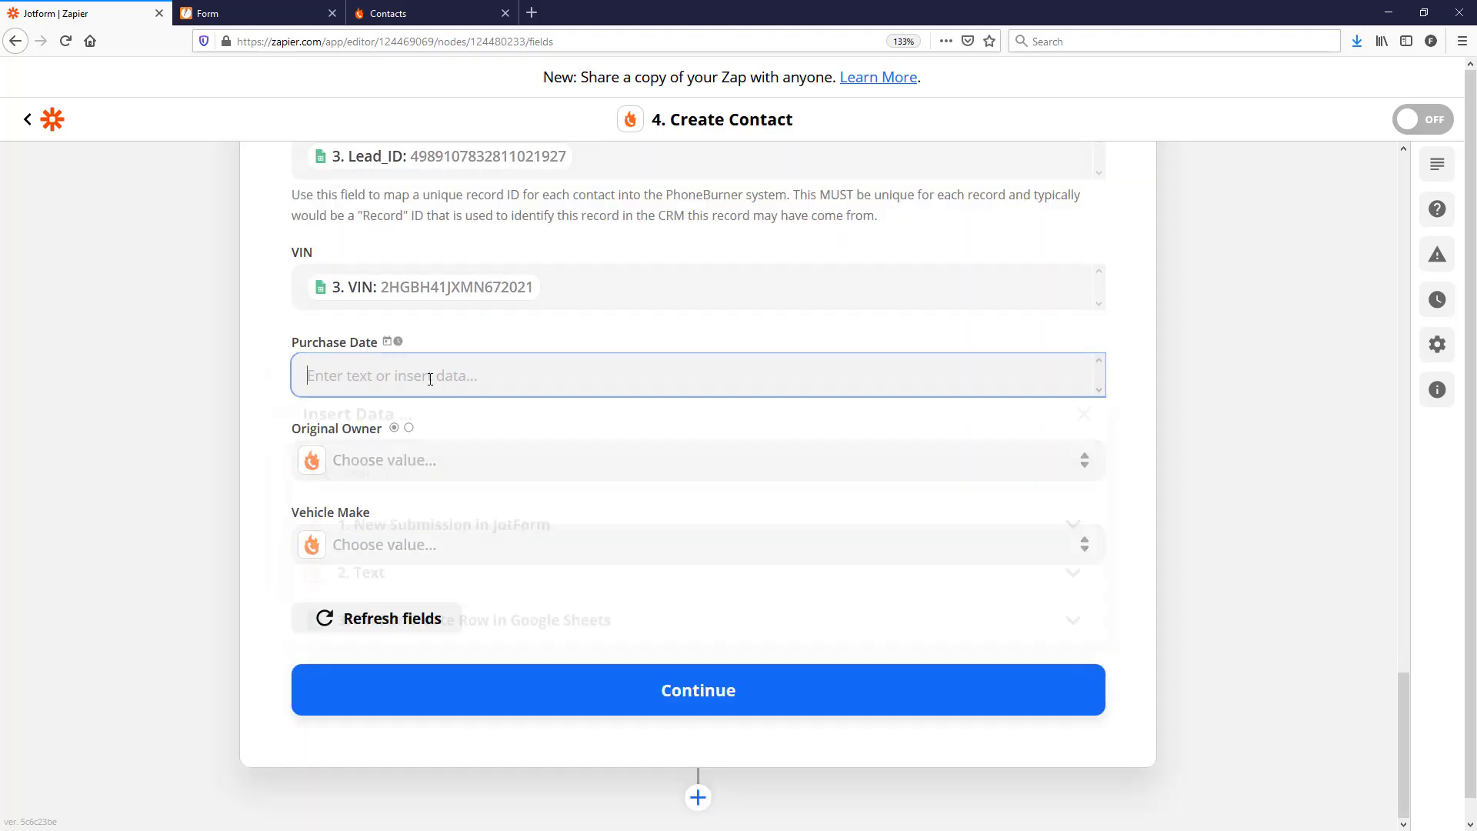
click(417, 482)
text(date)
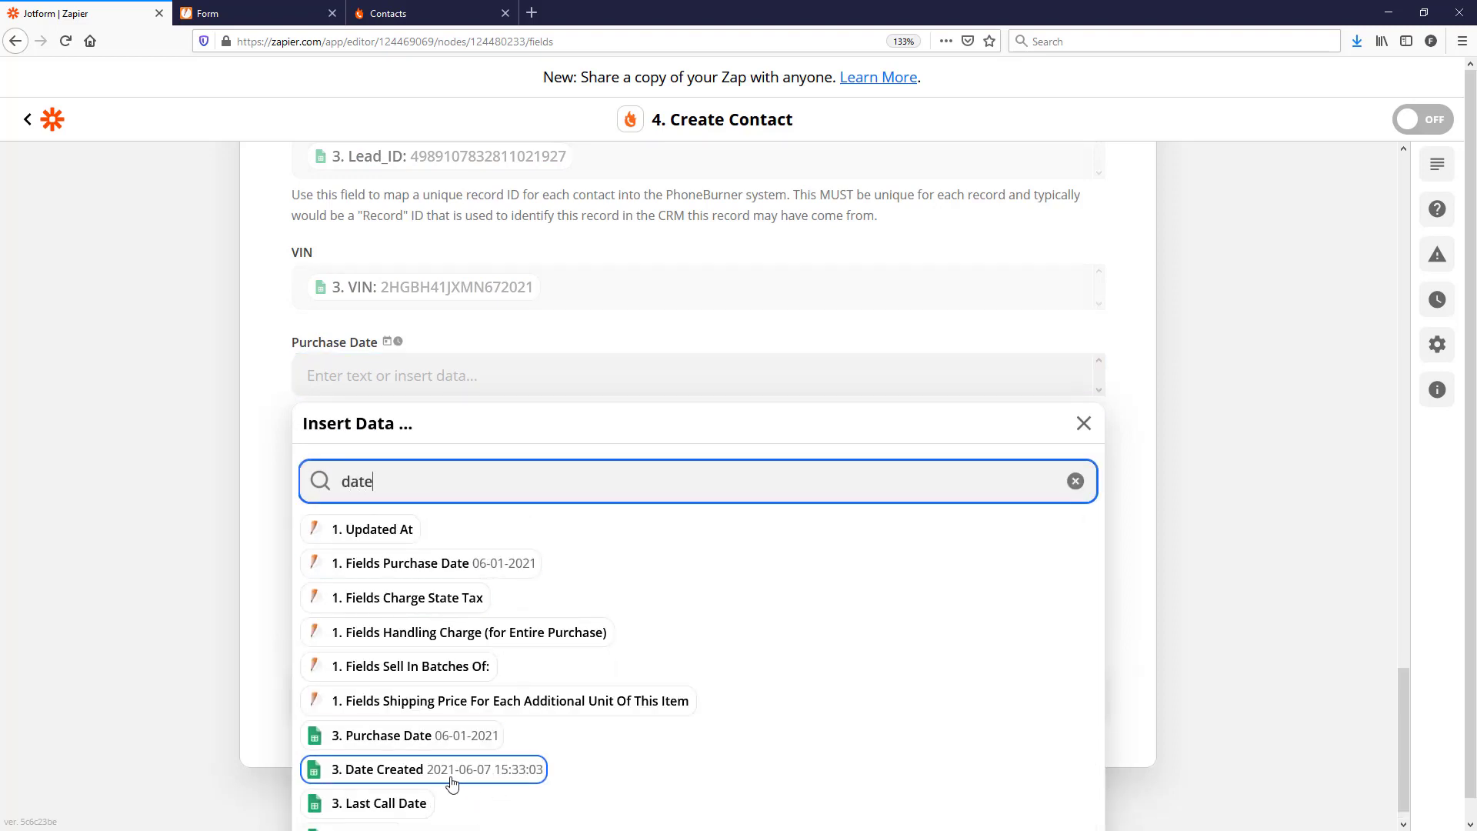
click(430, 740)
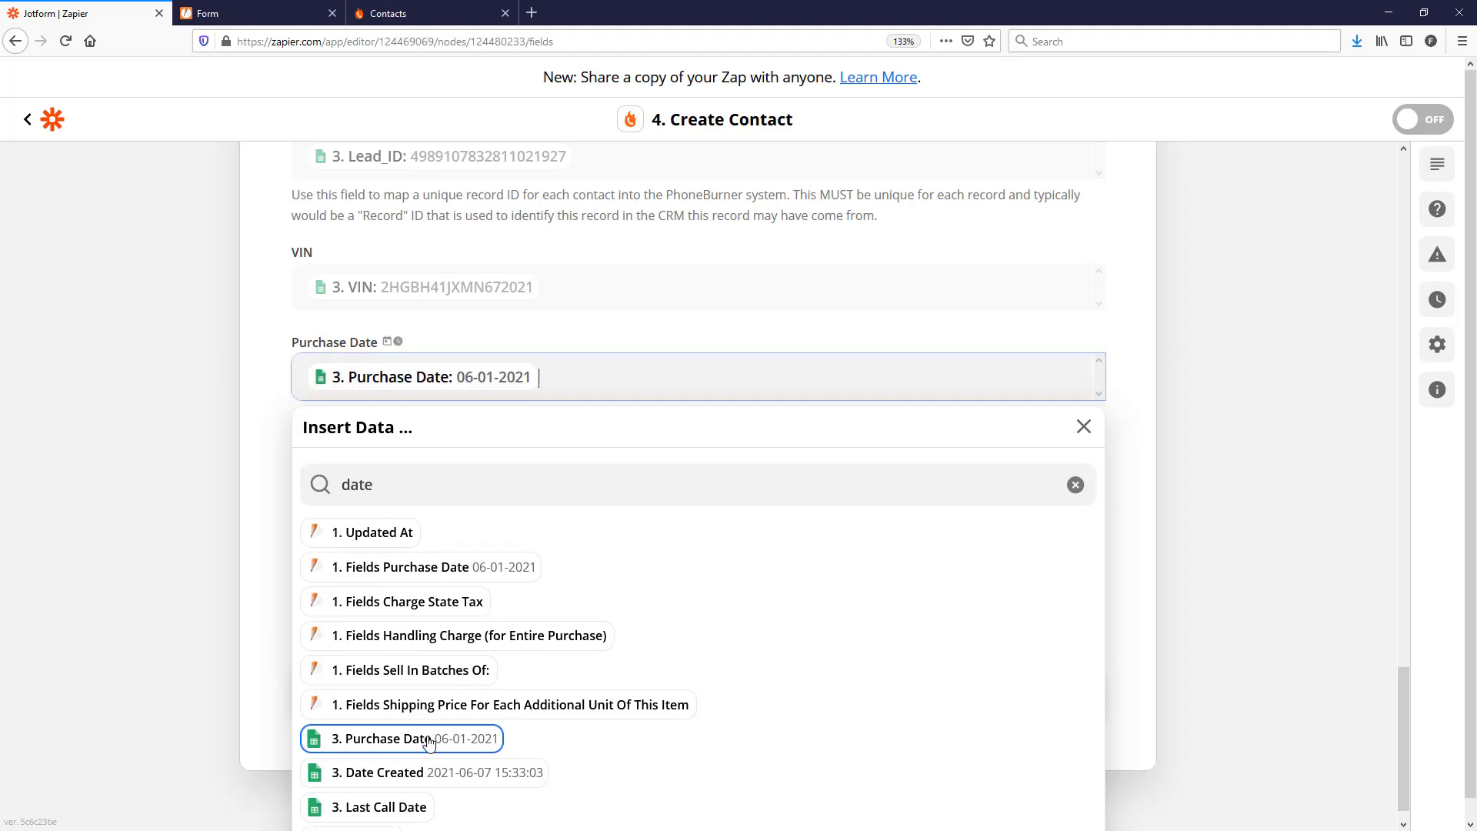
click(1238, 537)
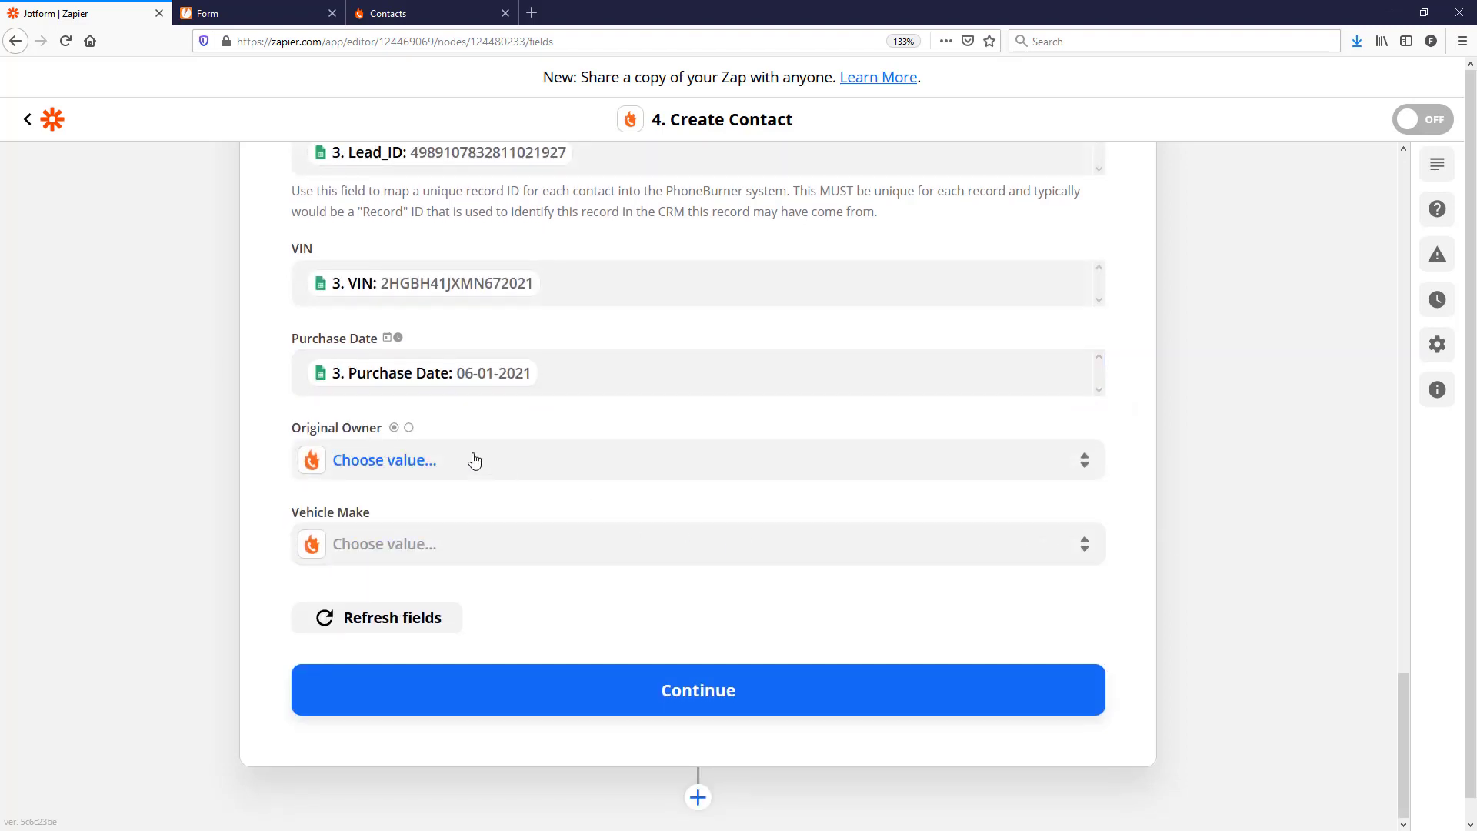
- Map the Original Owner field to a custom value, using Original Owner from the Google Sheets step
click(369, 460)
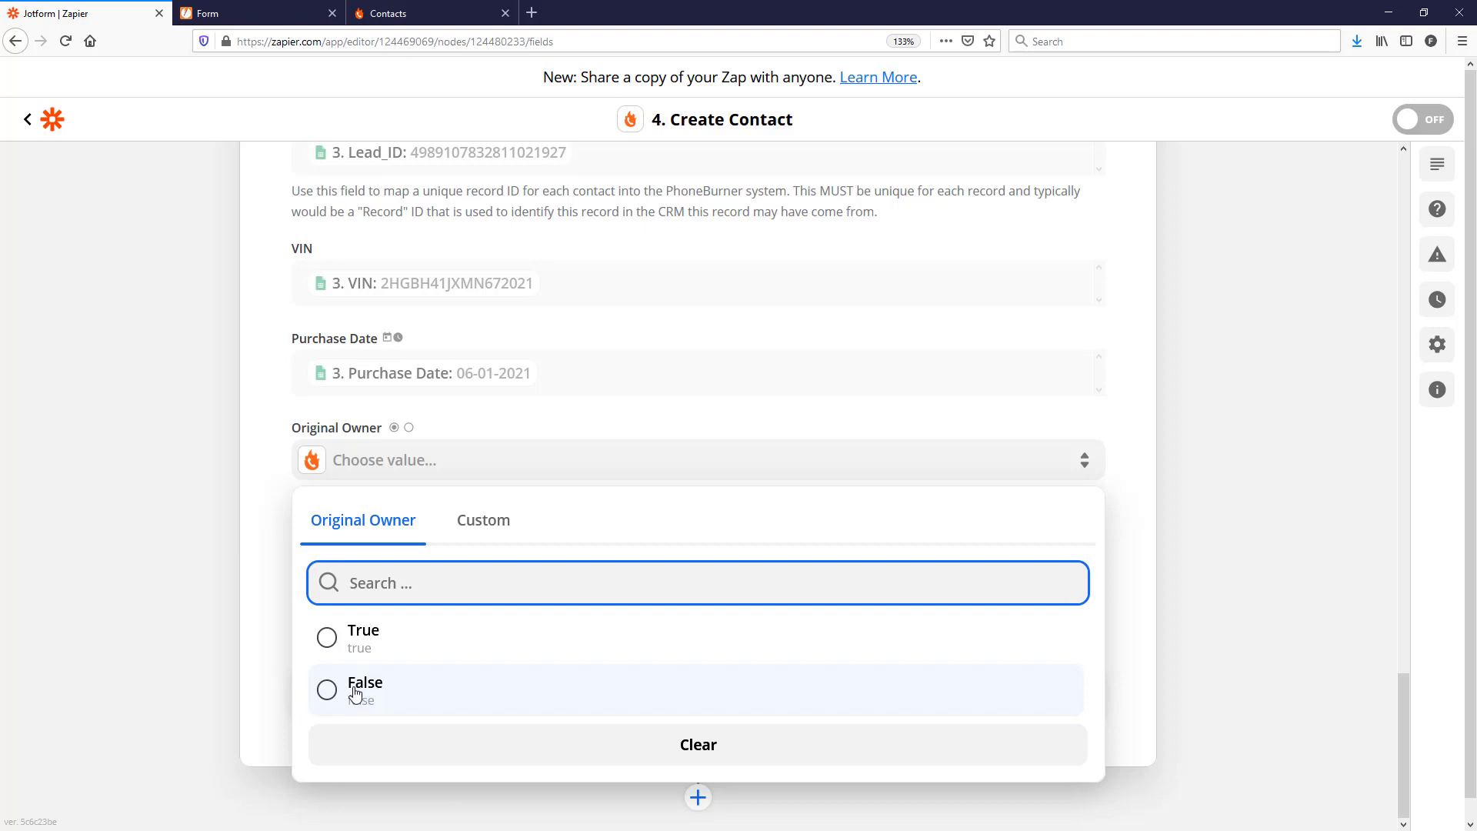
click(483, 522)
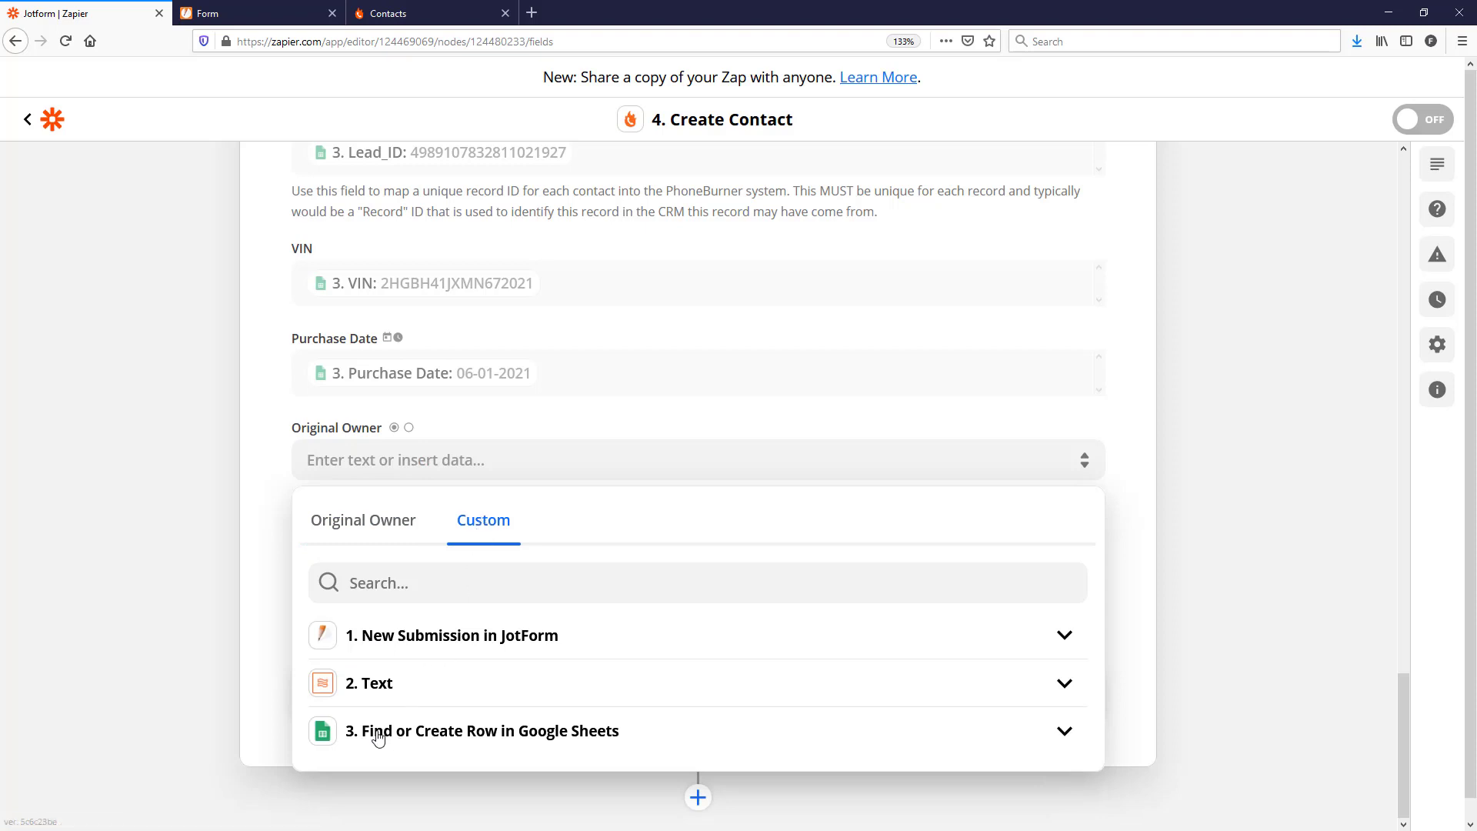
click(416, 737)
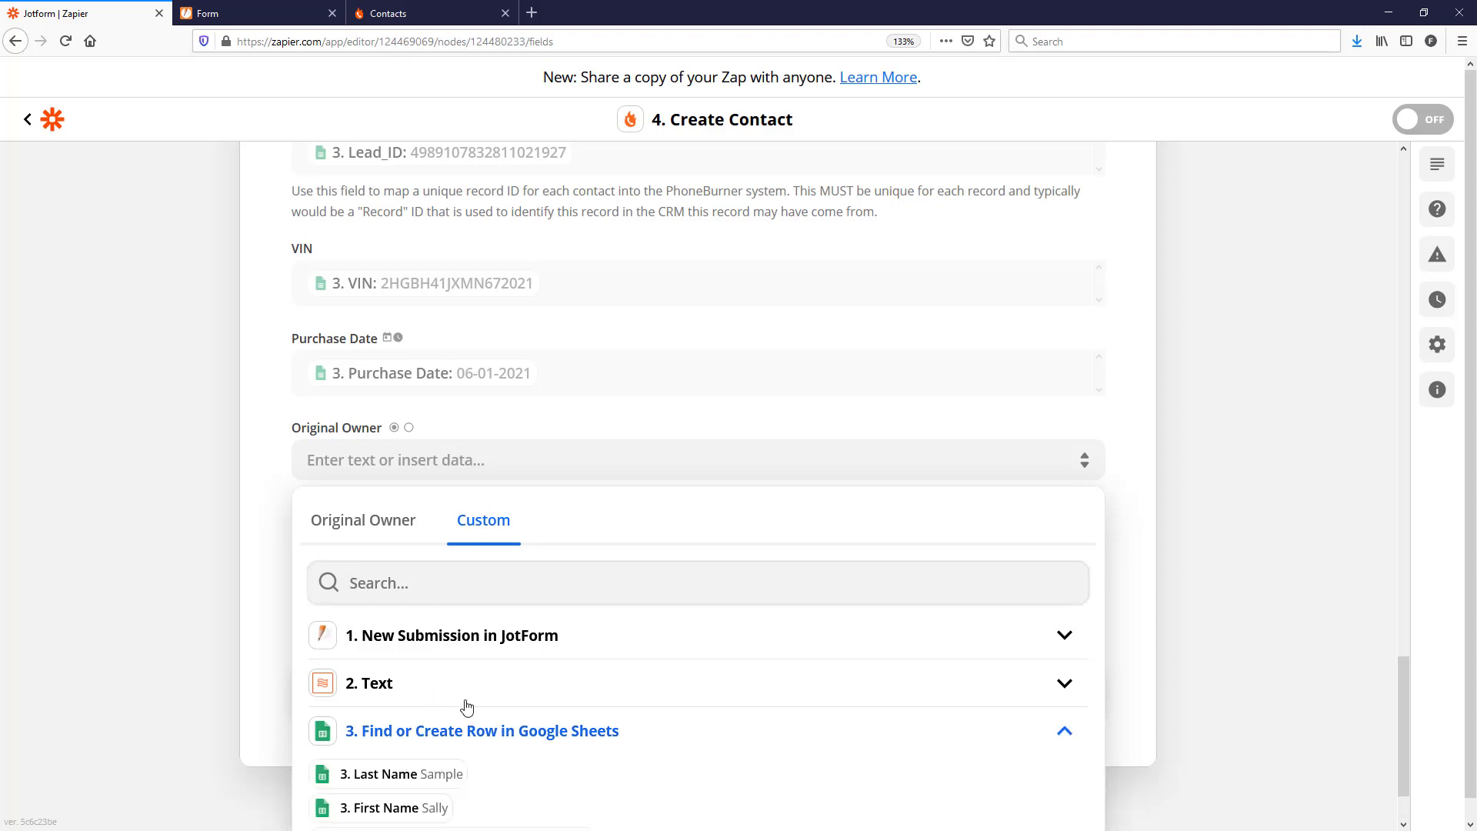
scroll(492, 738, down, 1)
click(419, 793)
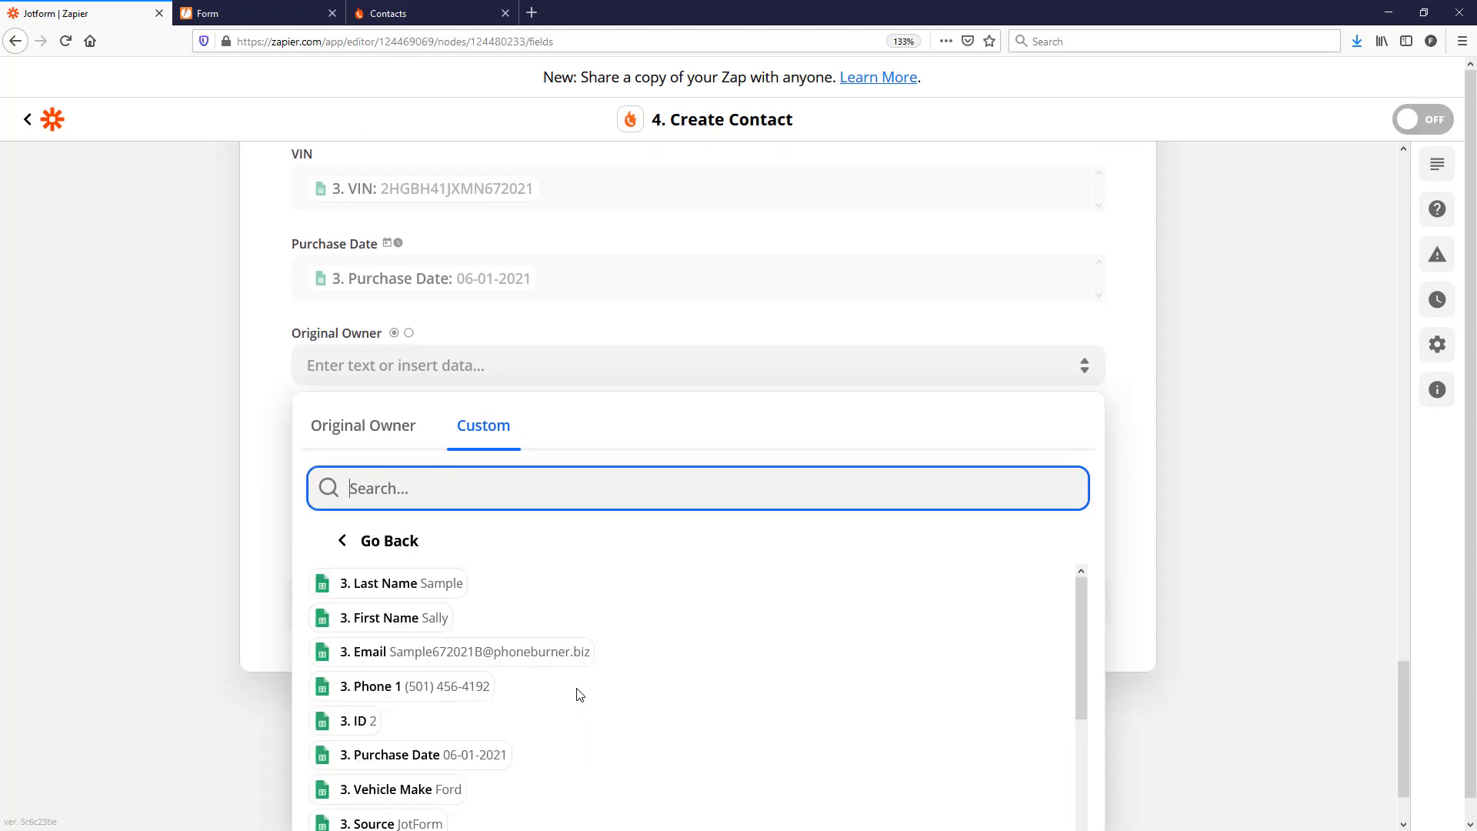
scroll(508, 694, down, 3)
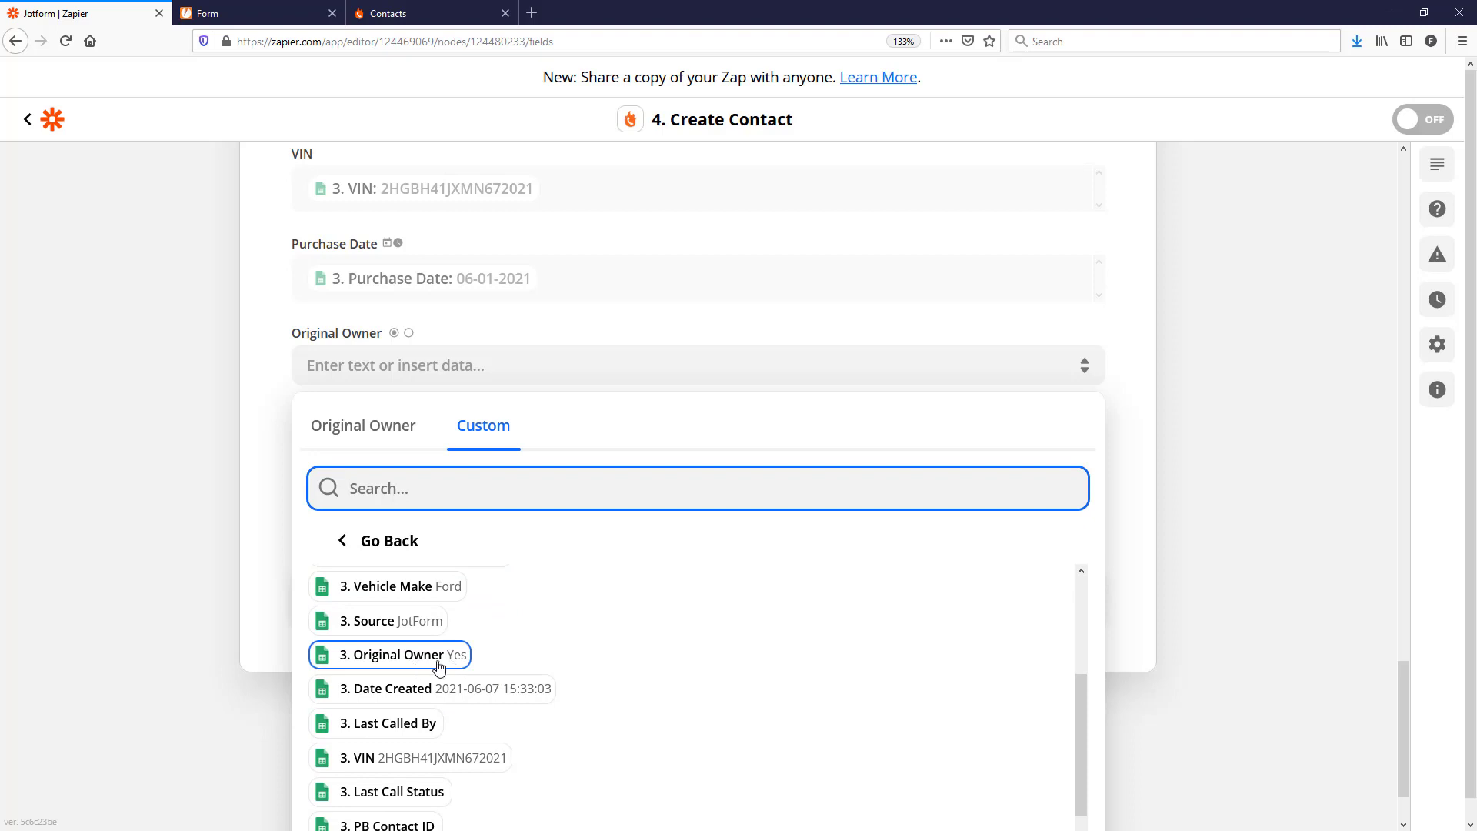
click(433, 655)
click(1205, 484)
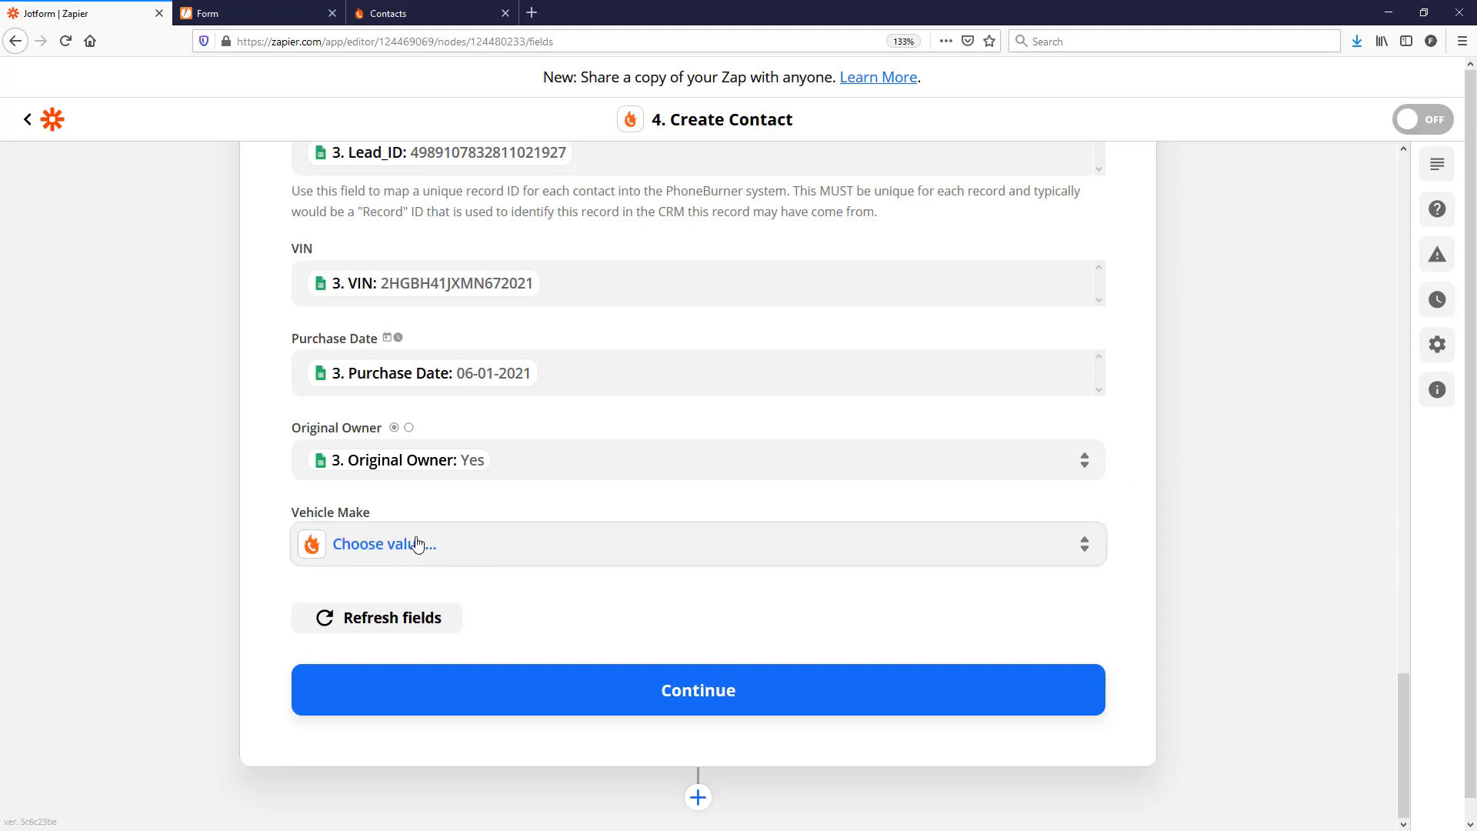
- Find "make" among the custom insertable data and map the Vehicle Make field to the Google Sheets step's Vehicle Make value
click(382, 544)
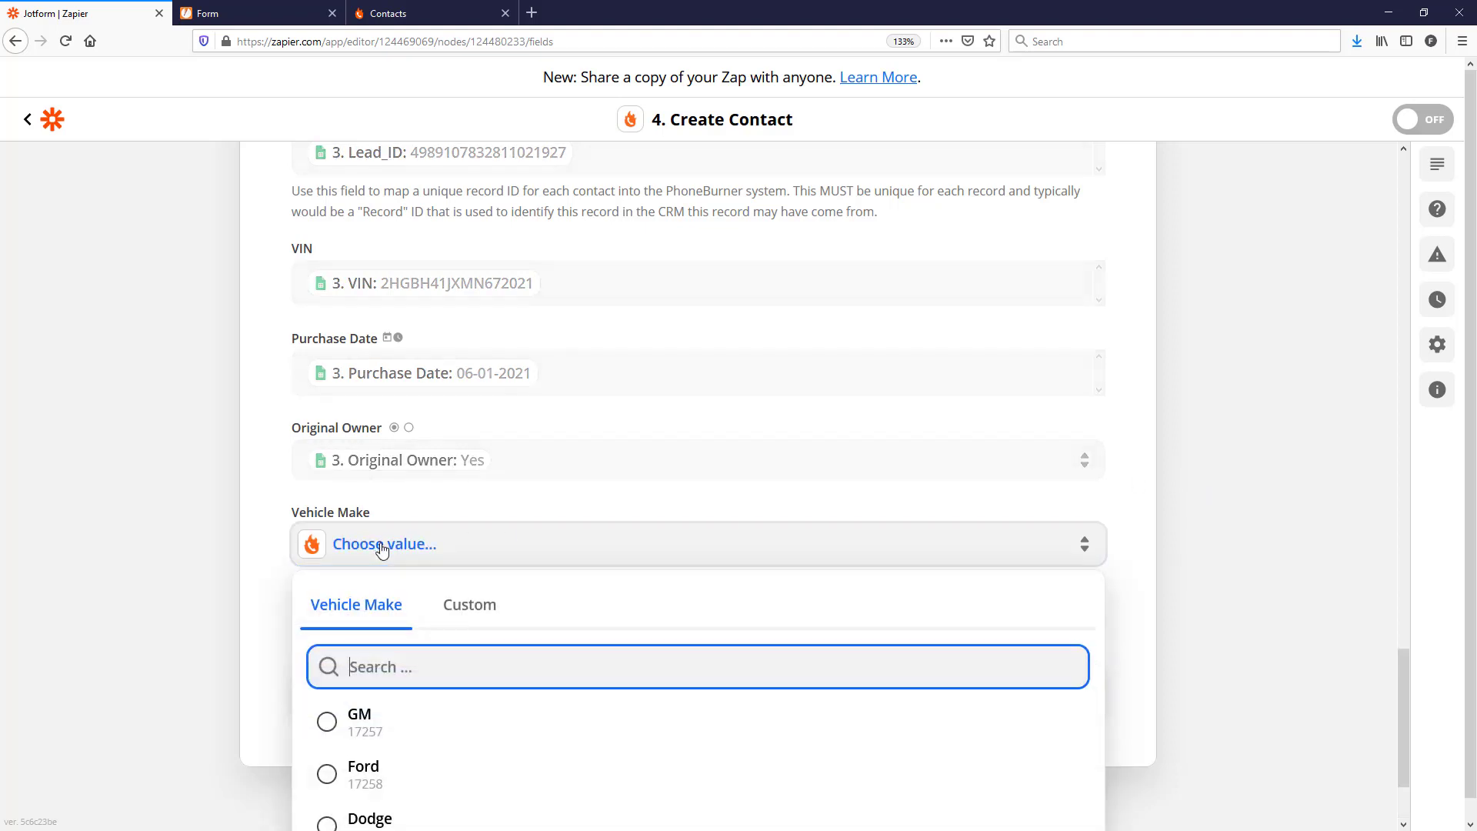
scroll(725, 600, down, 2)
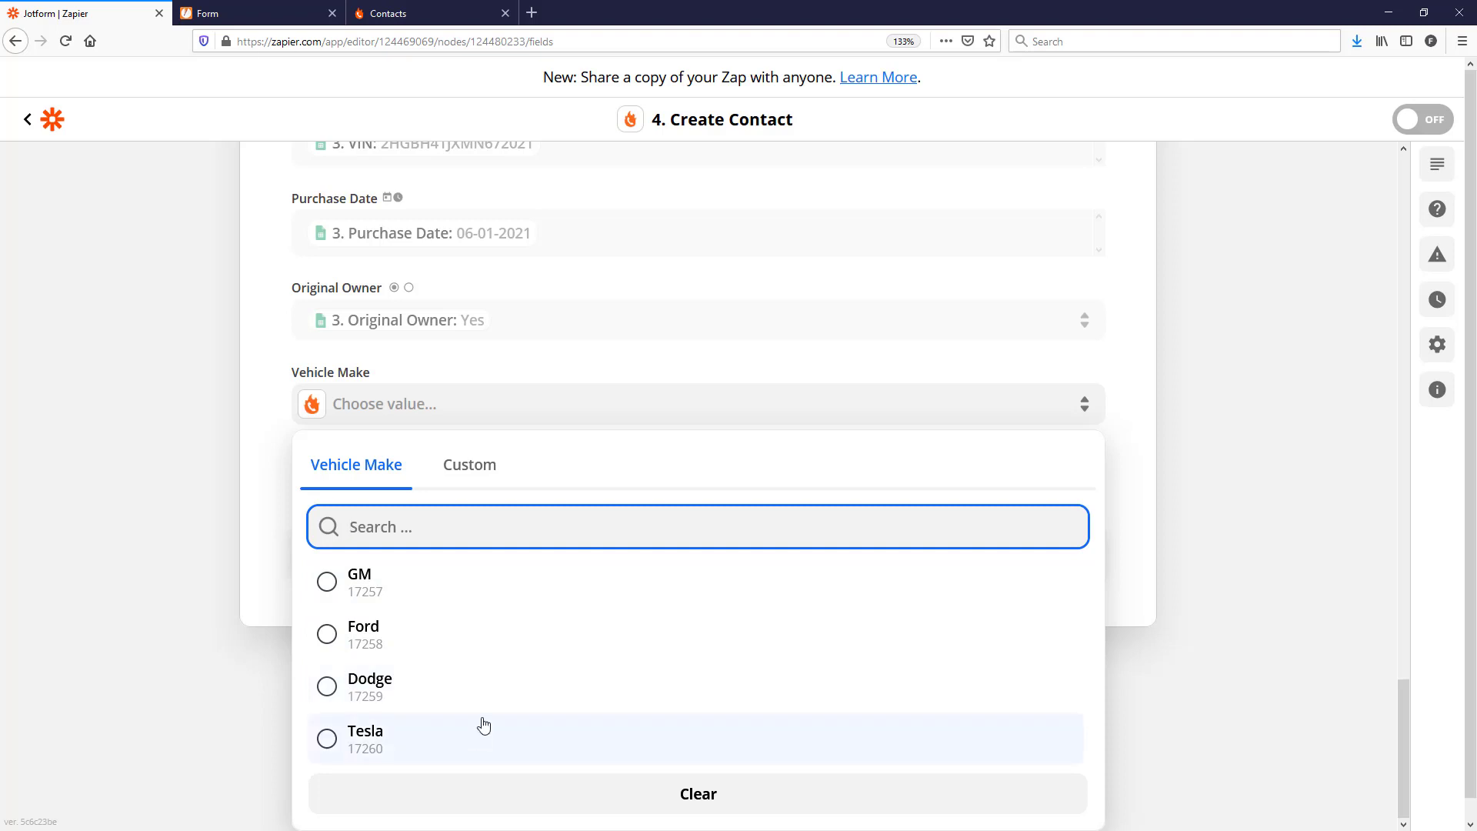
click(480, 478)
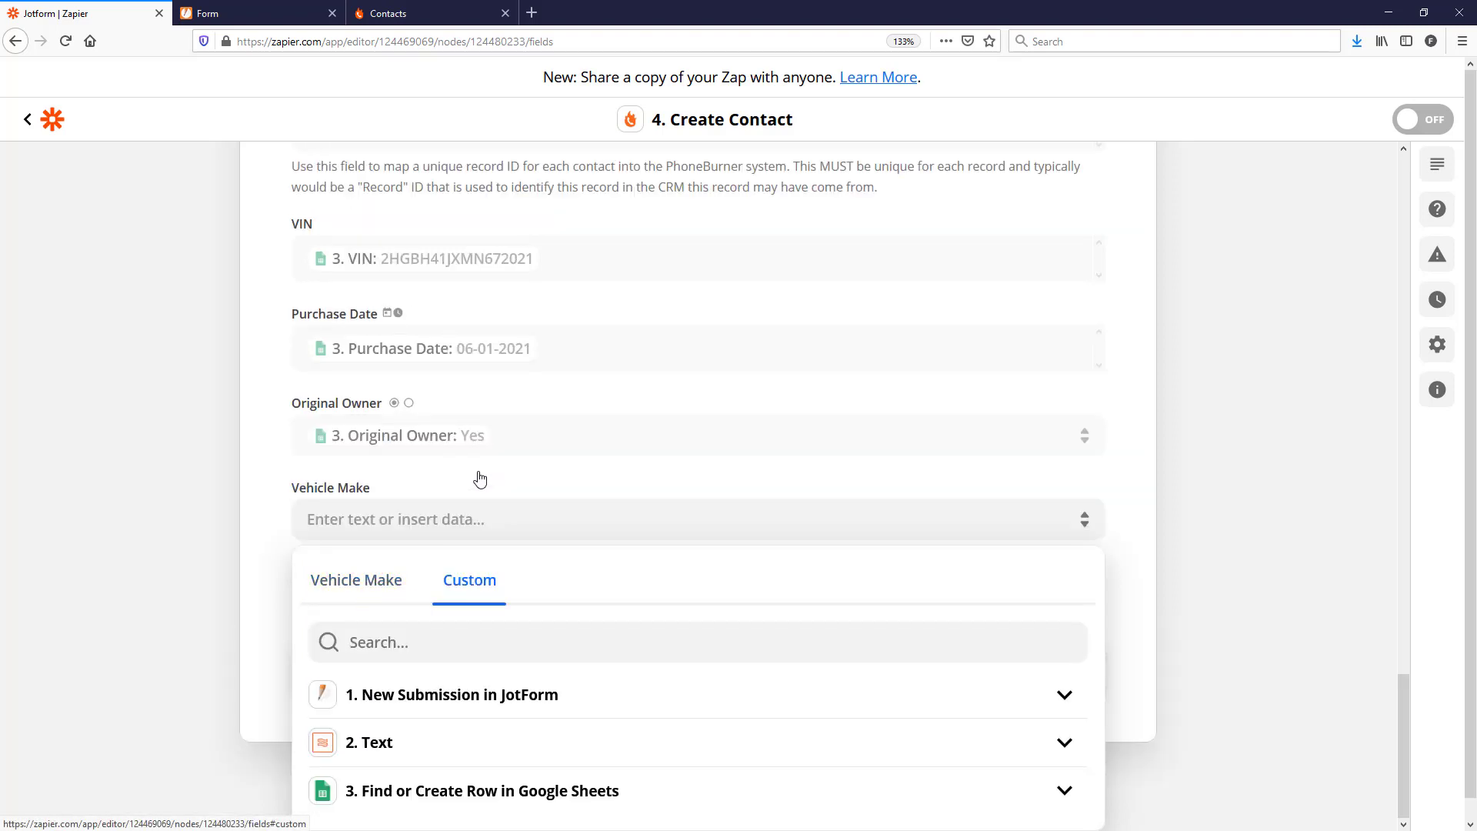
text(make)
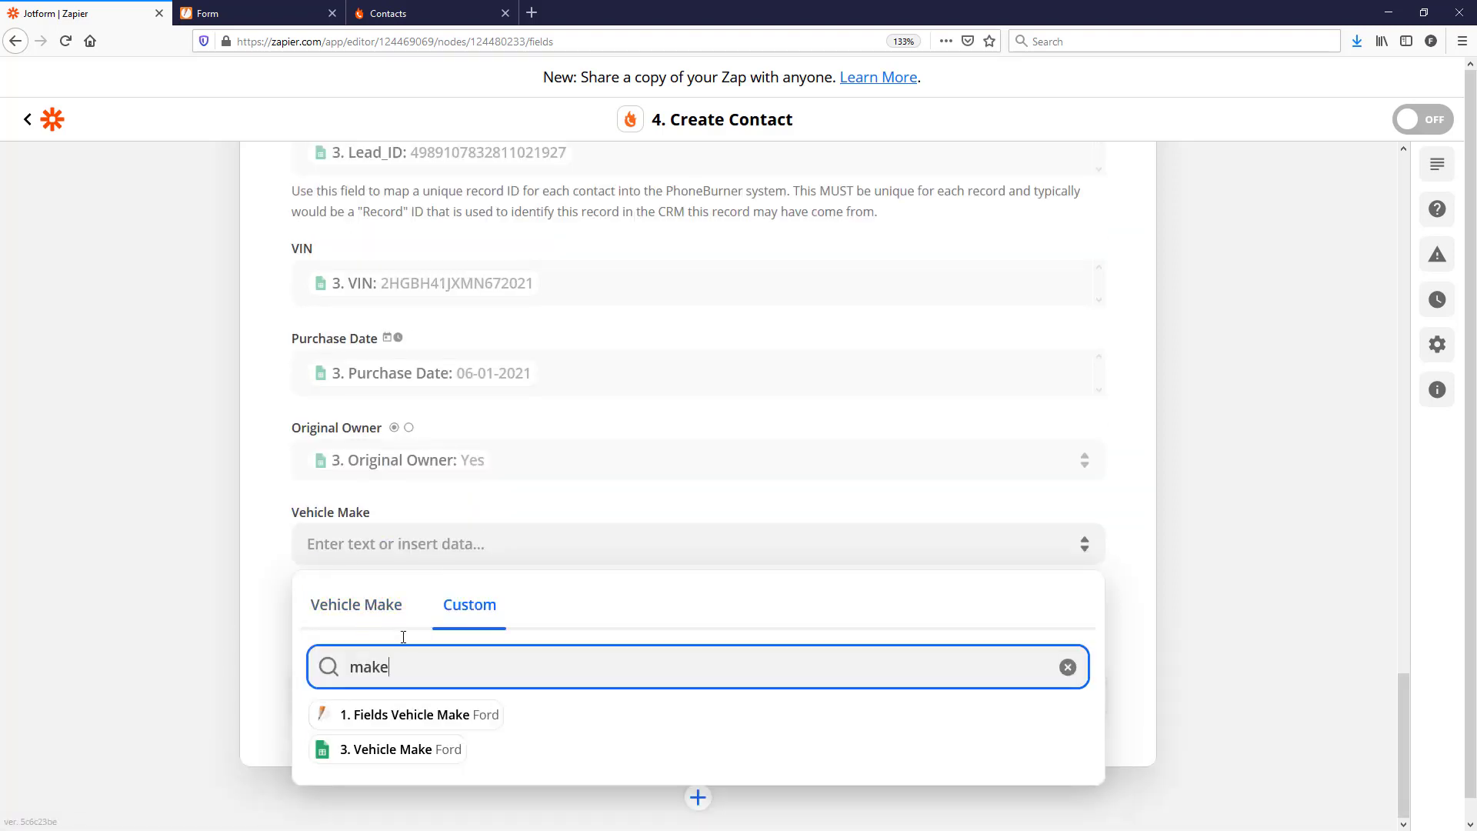
click(402, 750)
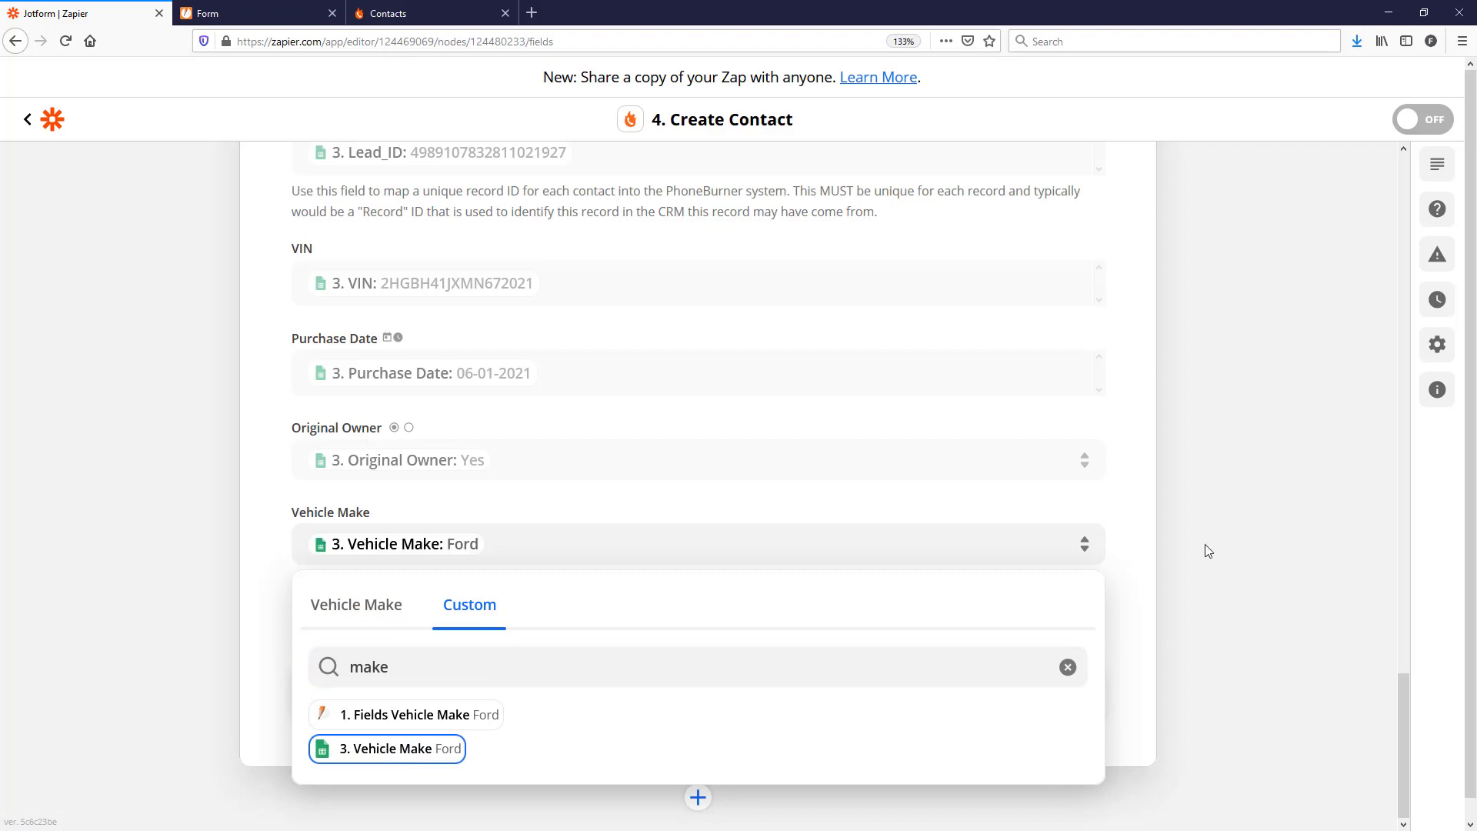
click(1207, 551)
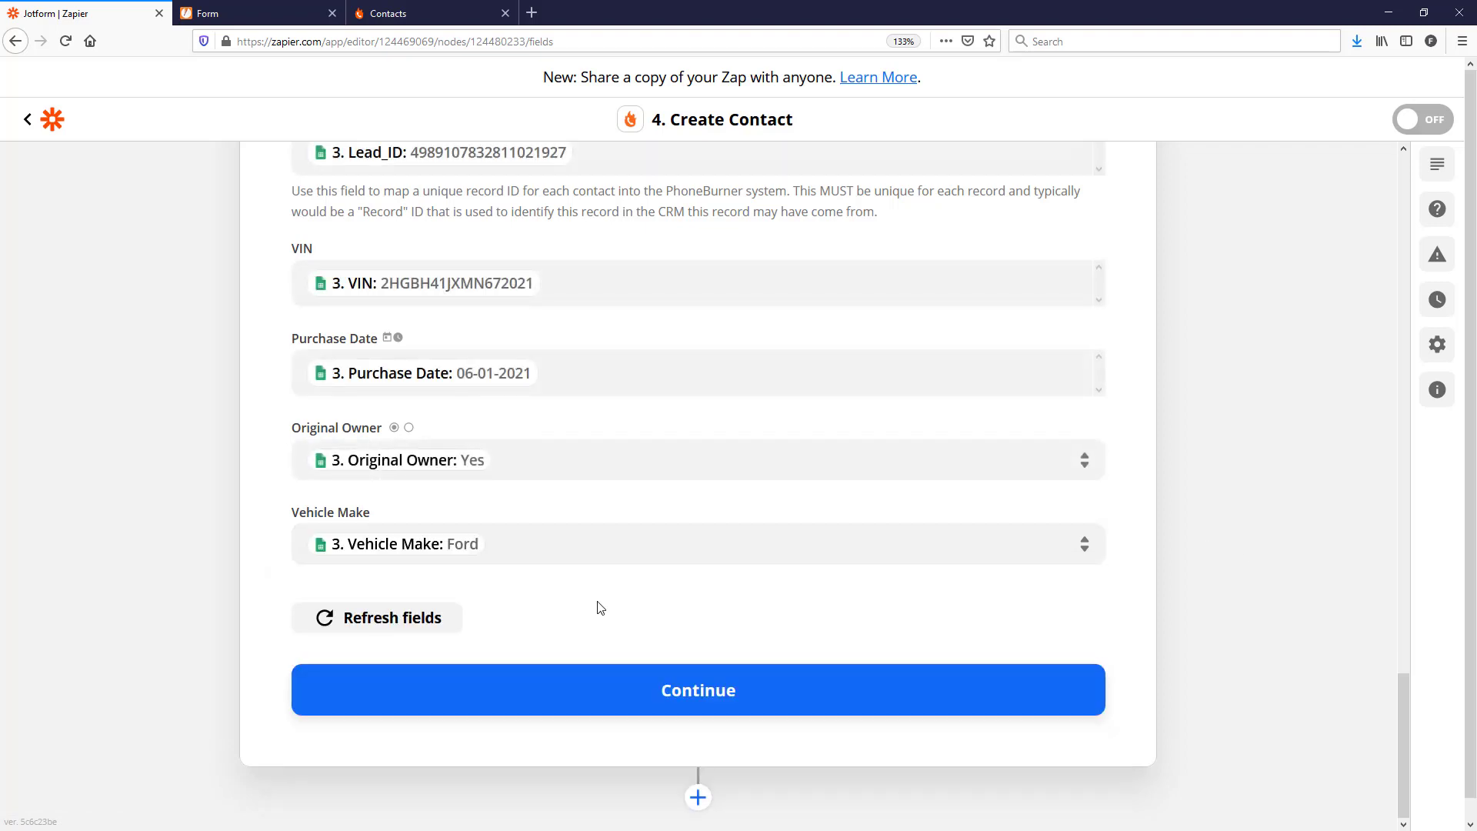
- Finish the Create Contact action setup and run its test, sending the sample contact to PhoneBurner for review
click(637, 690)
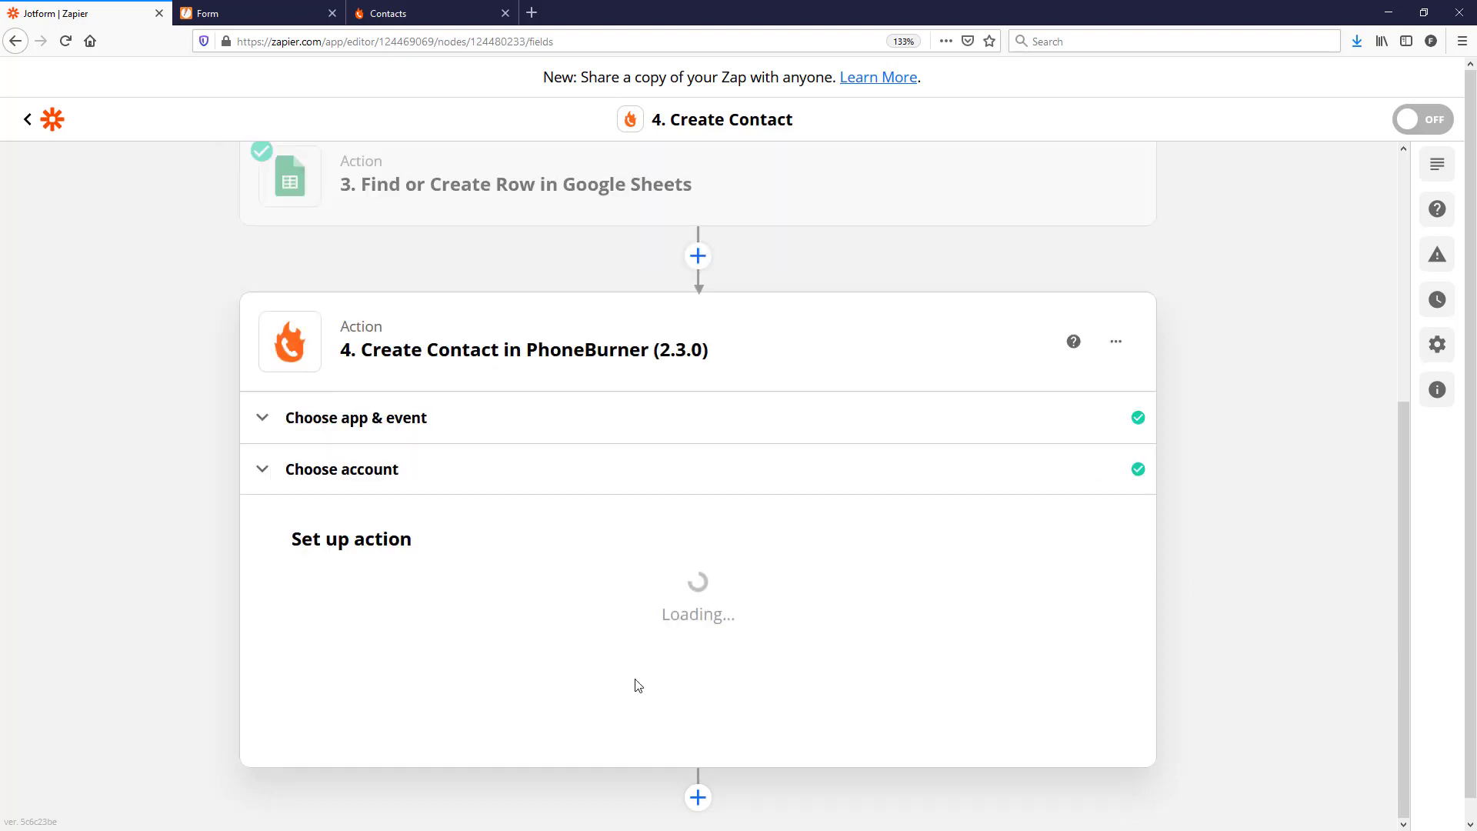
scroll(1207, 631, down, 3)
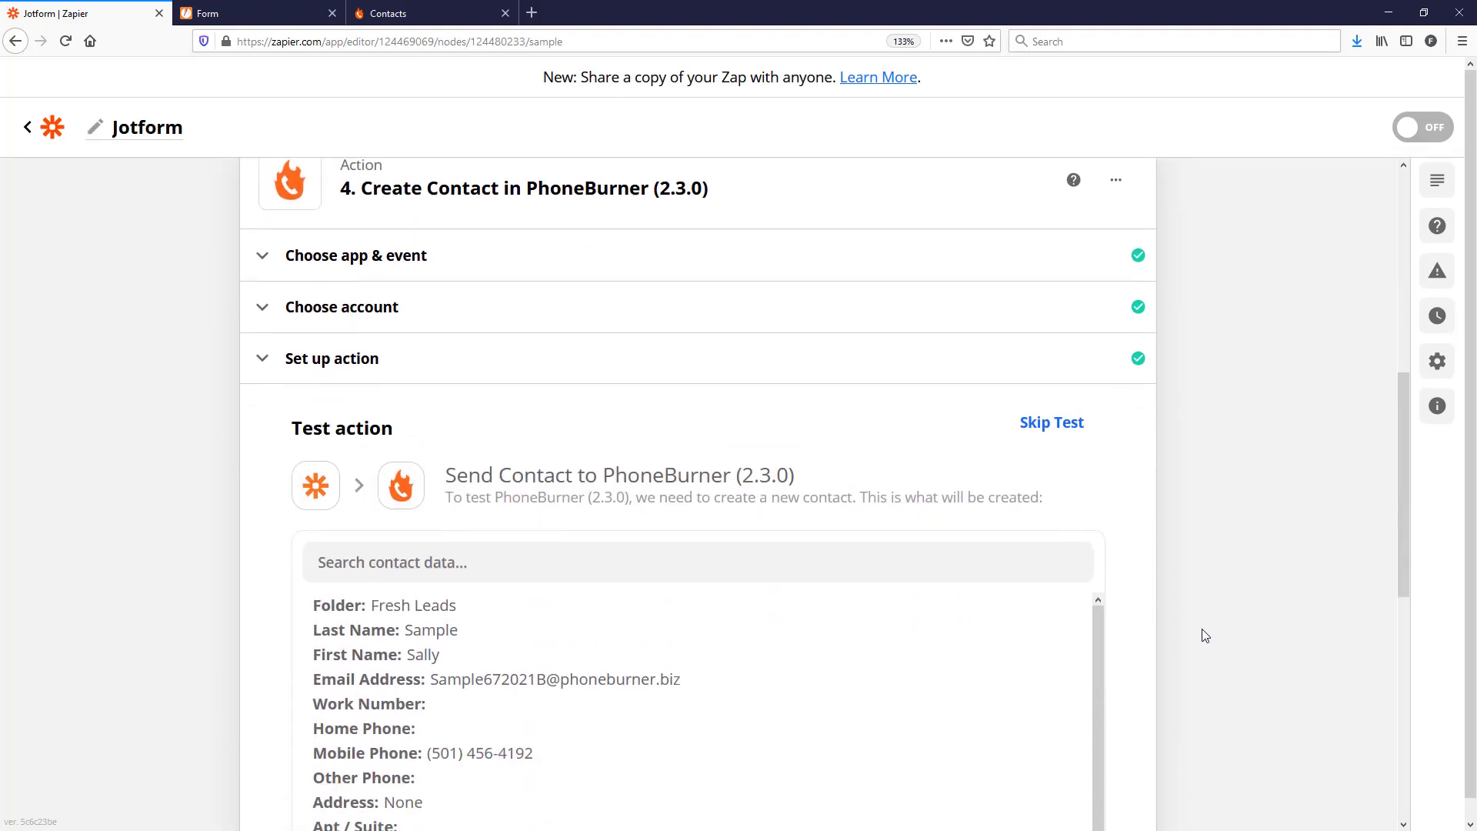
scroll(1205, 635, down, 6)
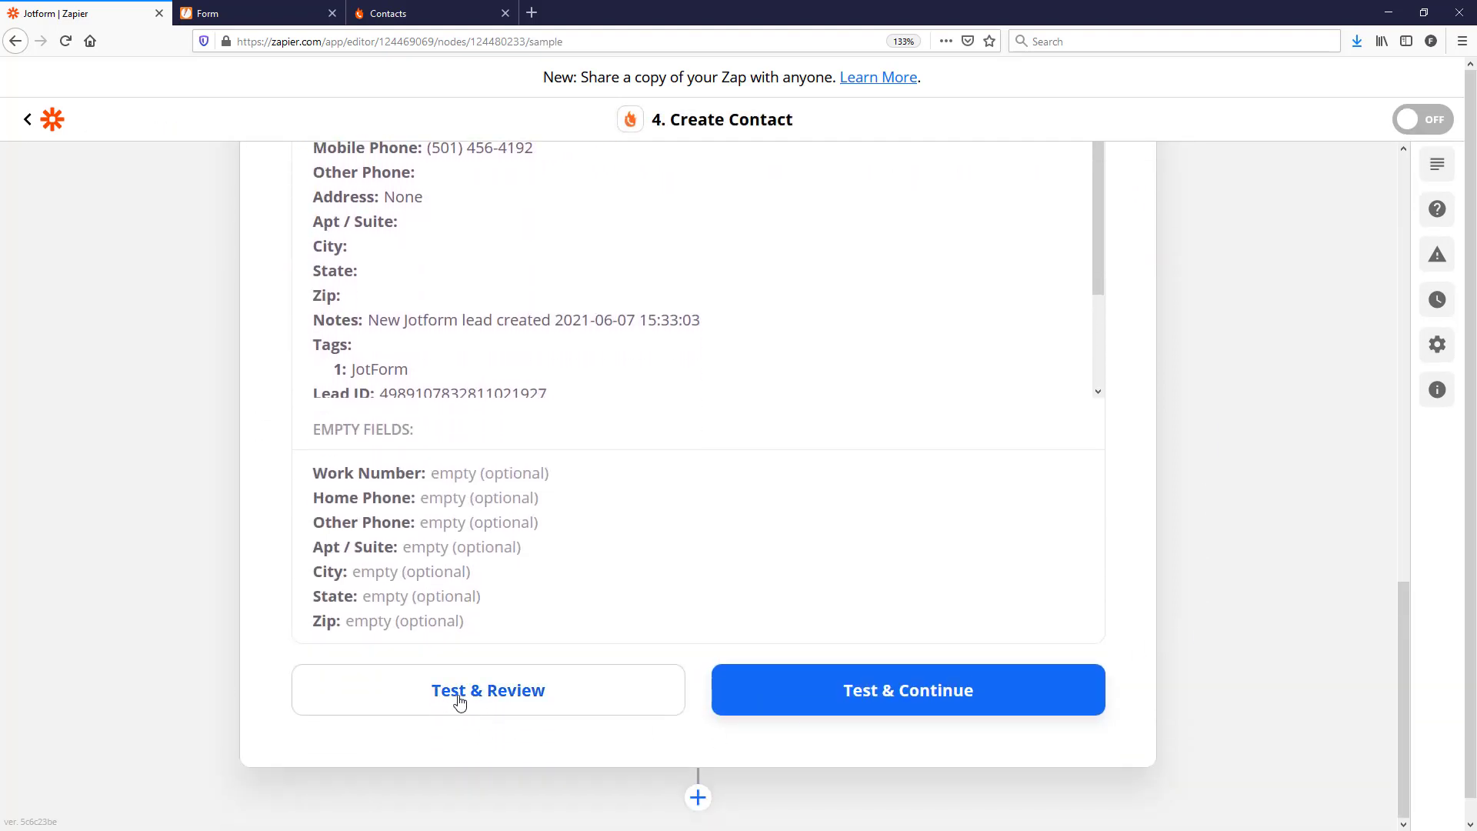
click(464, 702)
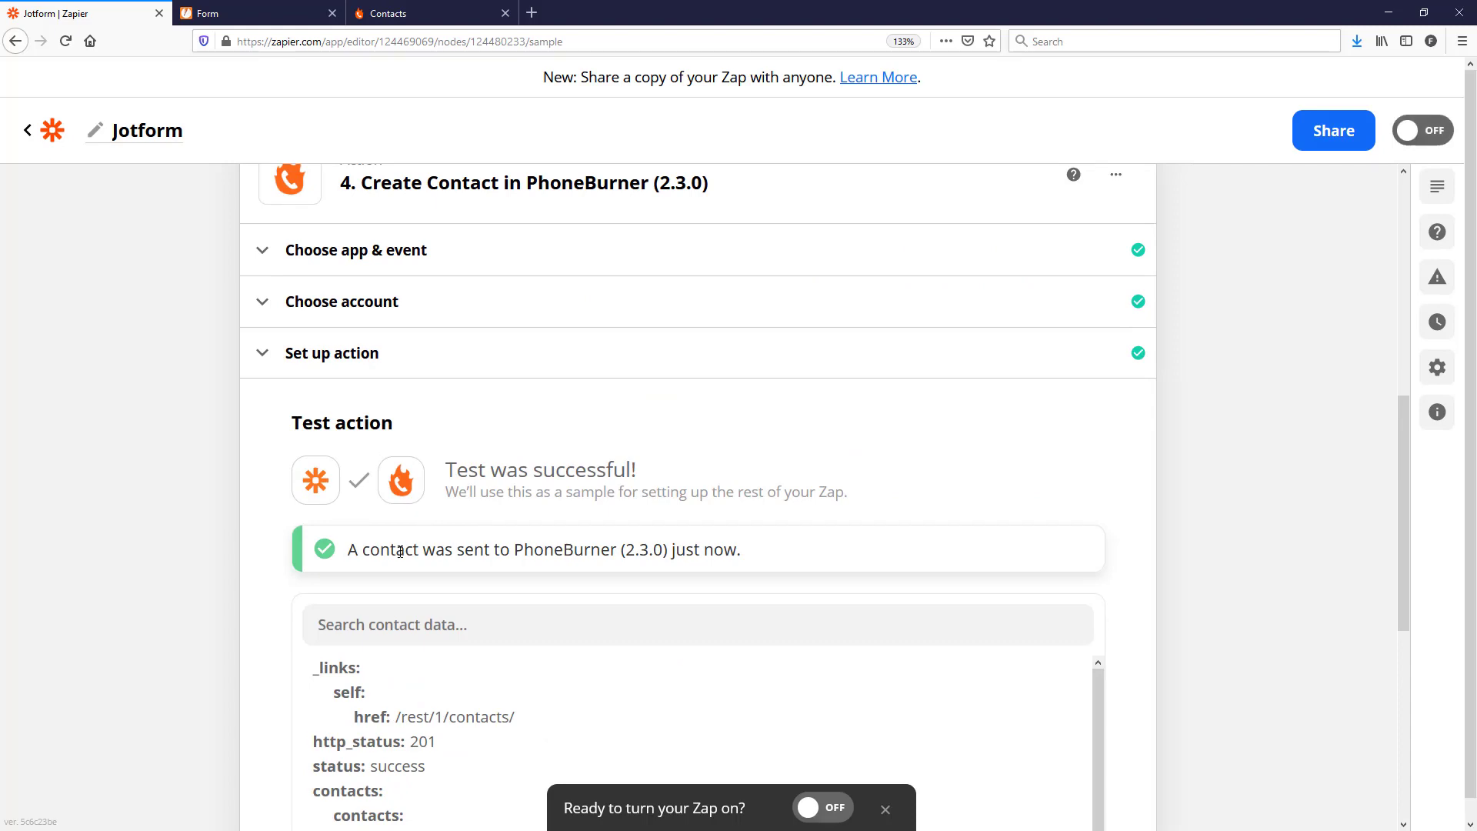
- Switch to PhoneBurner, open the new test contact in the Fresh Leads folder, and check its tag, notes, contact details and custom fields
click(377, 22)
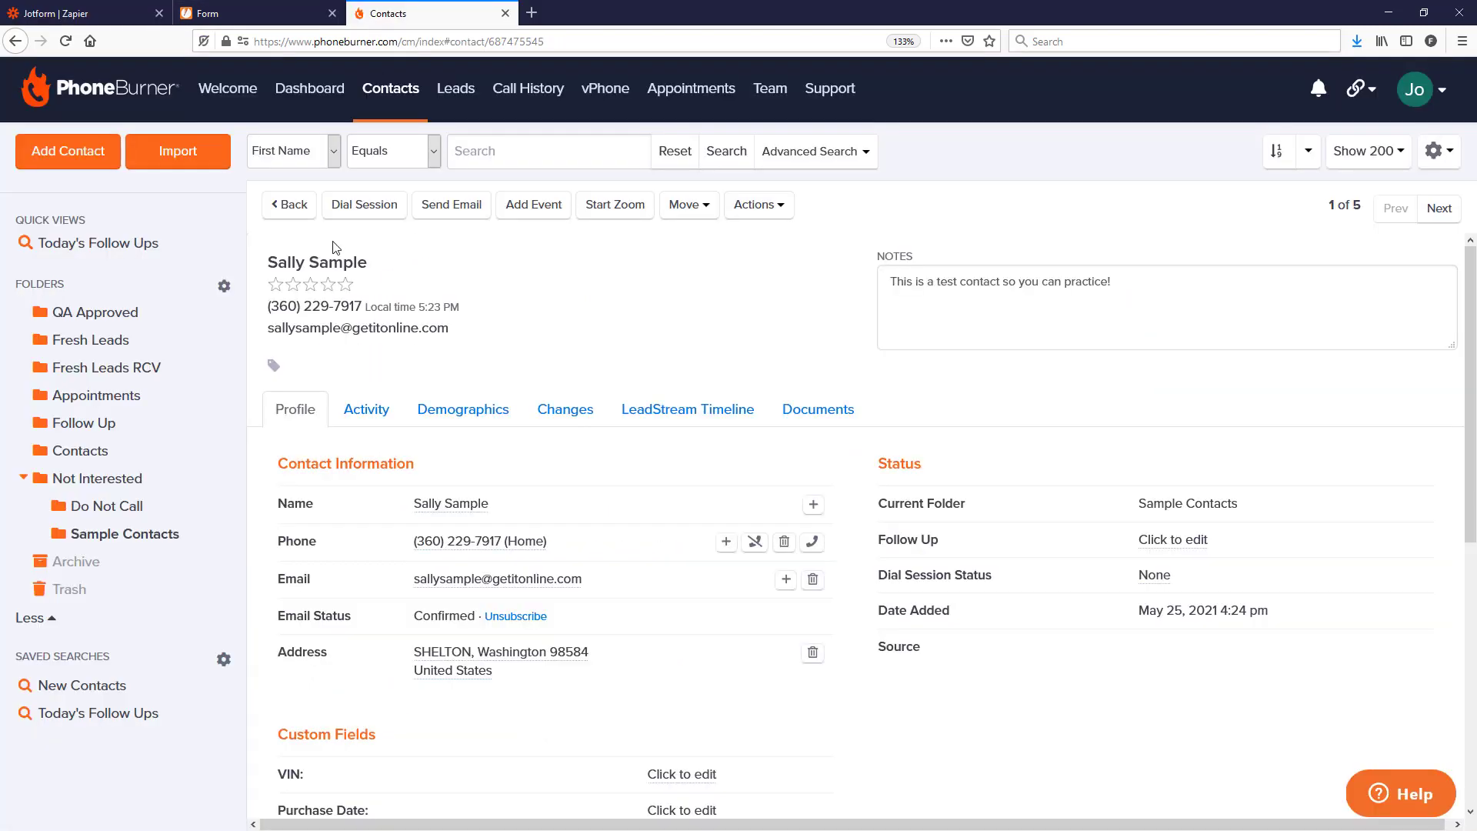
click(85, 350)
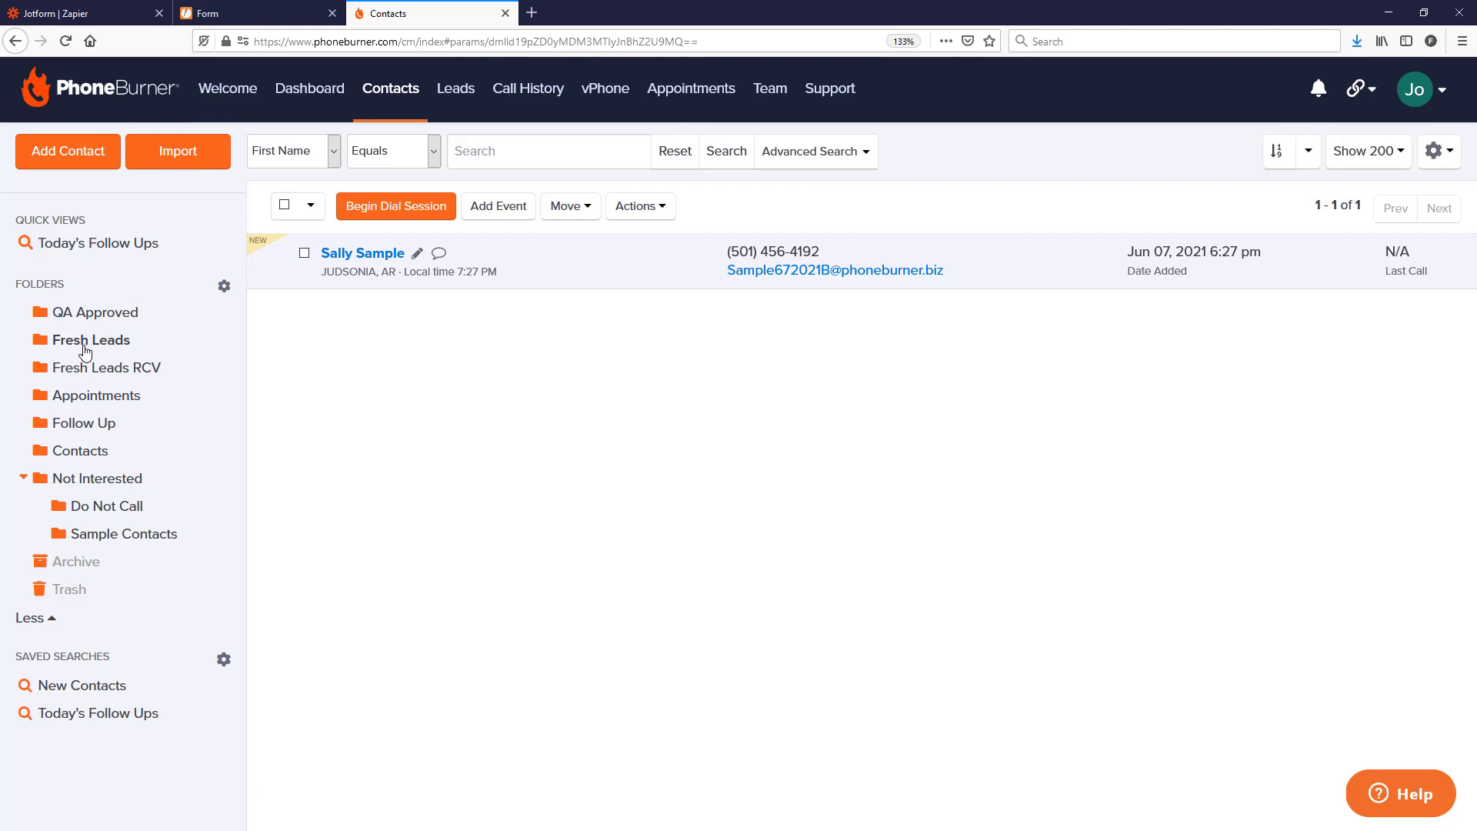
click(365, 260)
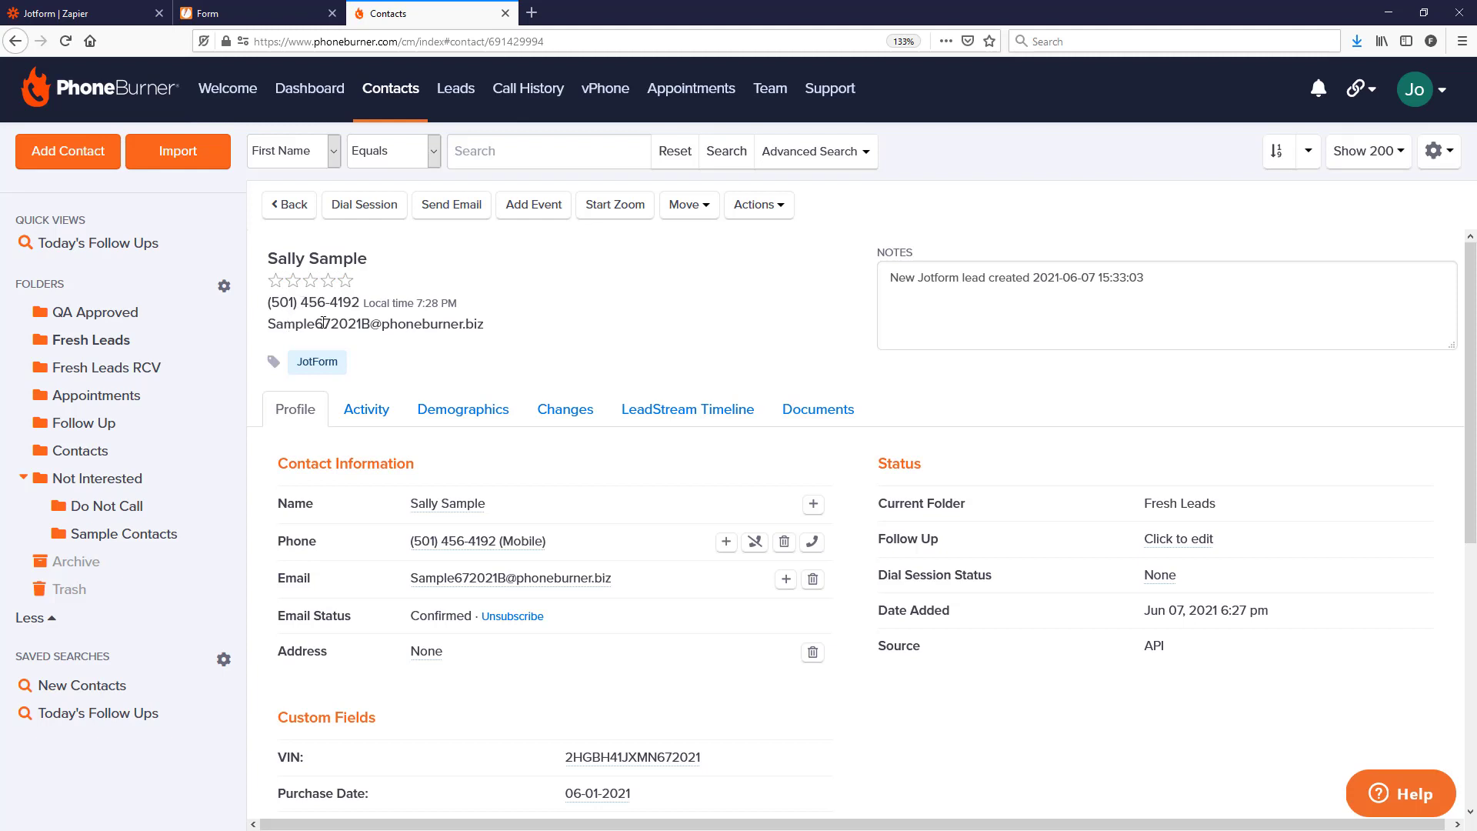
click(326, 361)
scroll(547, 523, down, 2)
scroll(548, 528, down, 5)
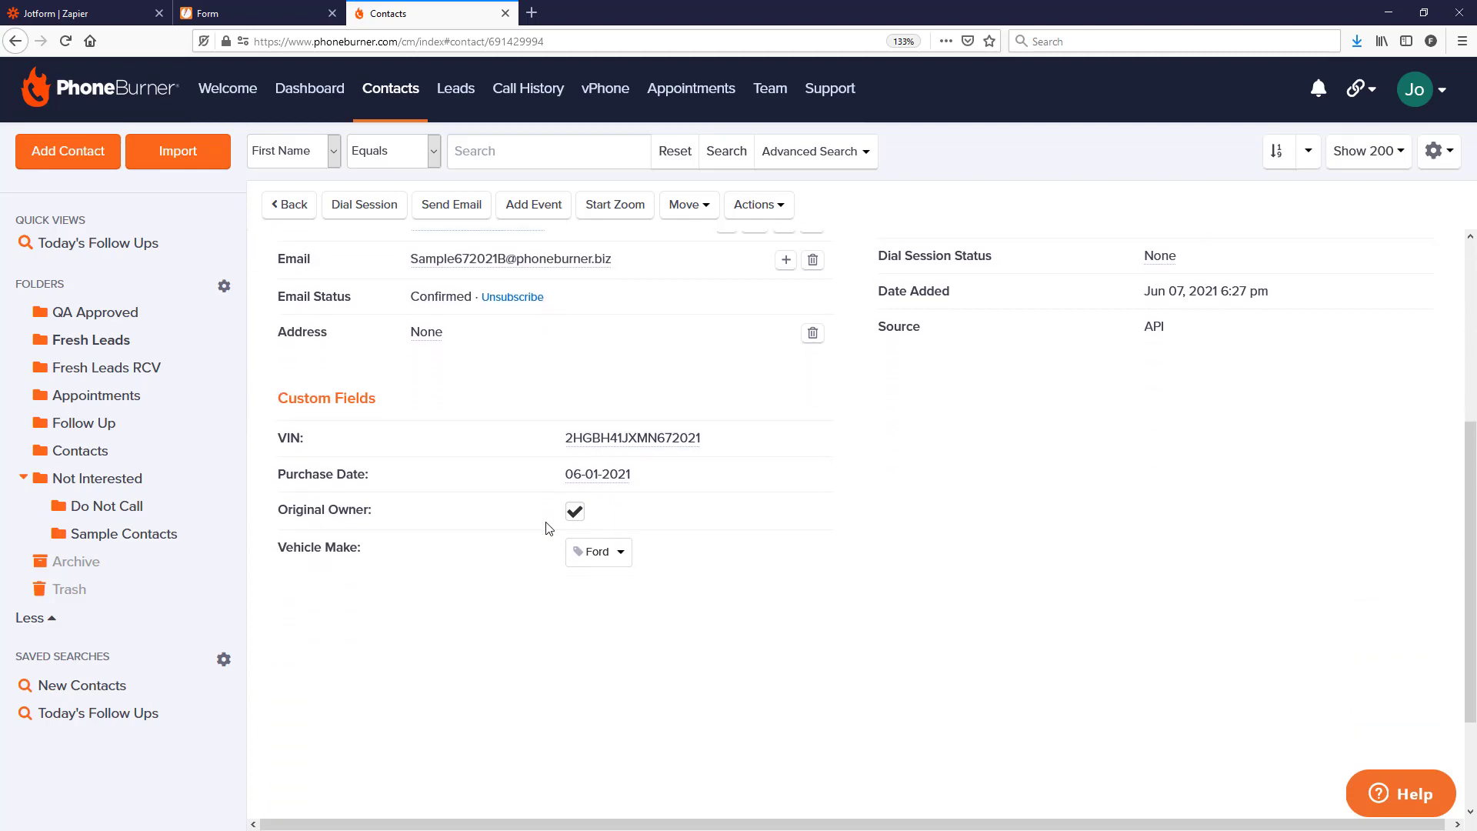
scroll(646, 613, up, 6)
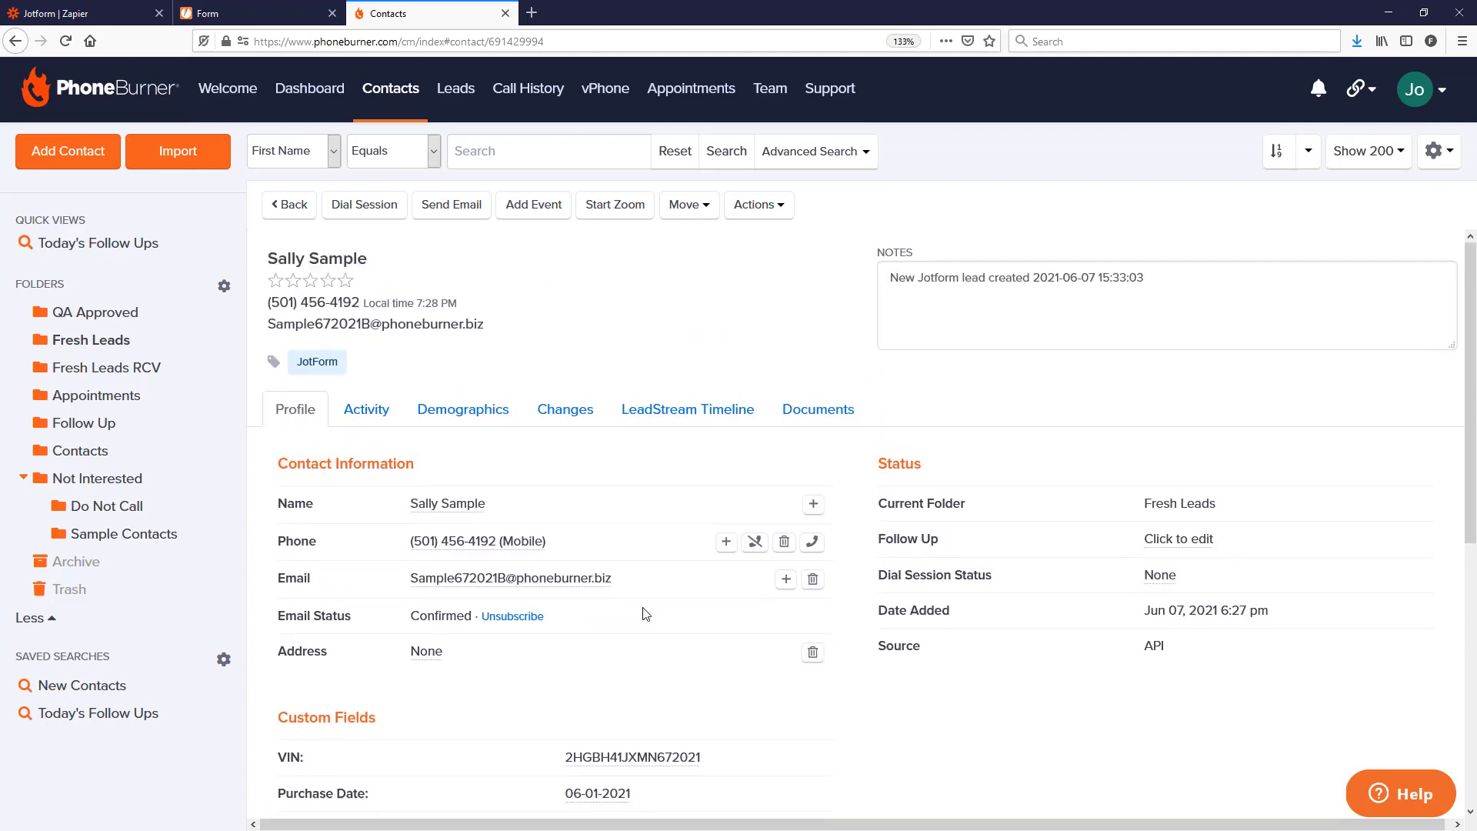